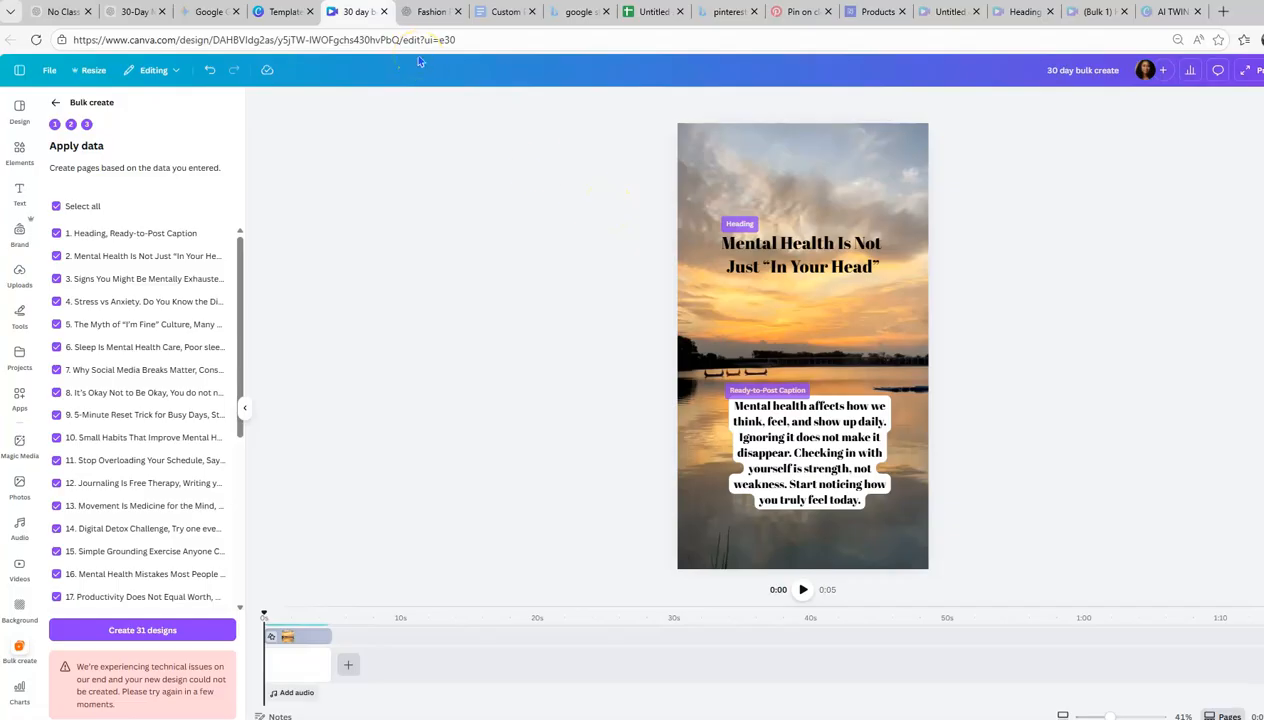
# Open the Canva templates page, dismiss the create-design window and search the templates for "instagram post".
pyautogui.click(285, 15)
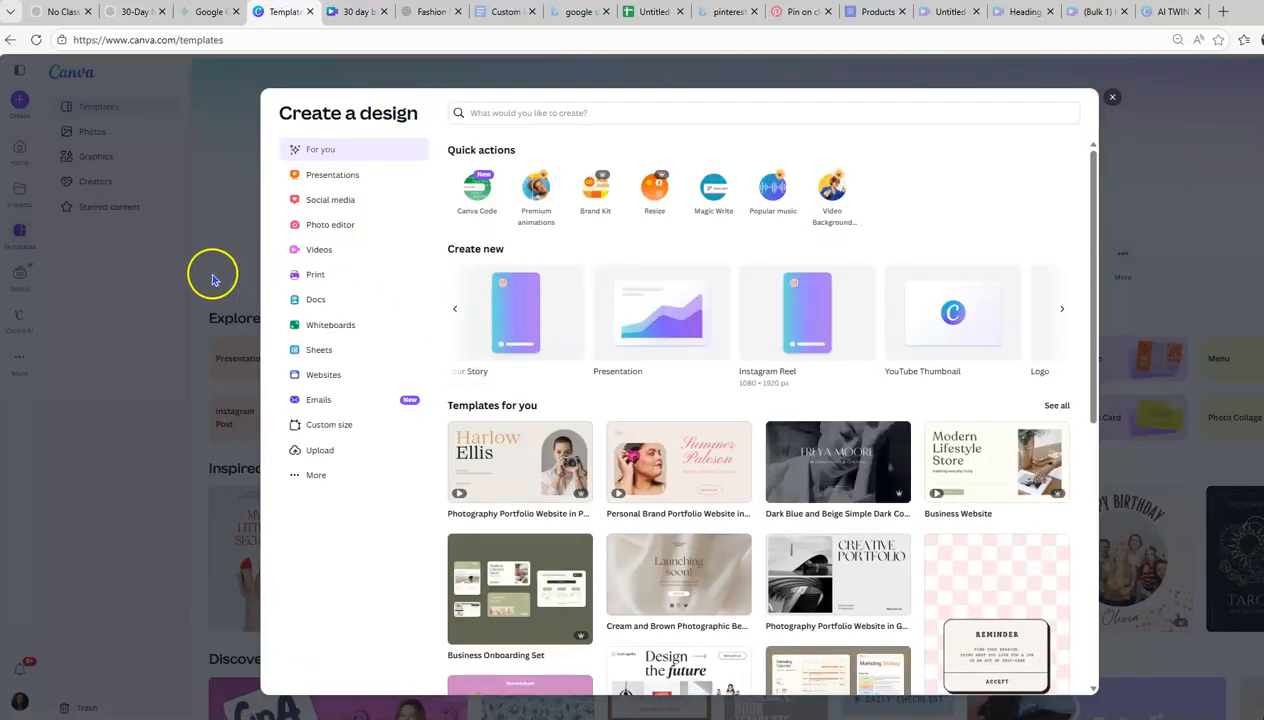
pyautogui.click(172, 287)
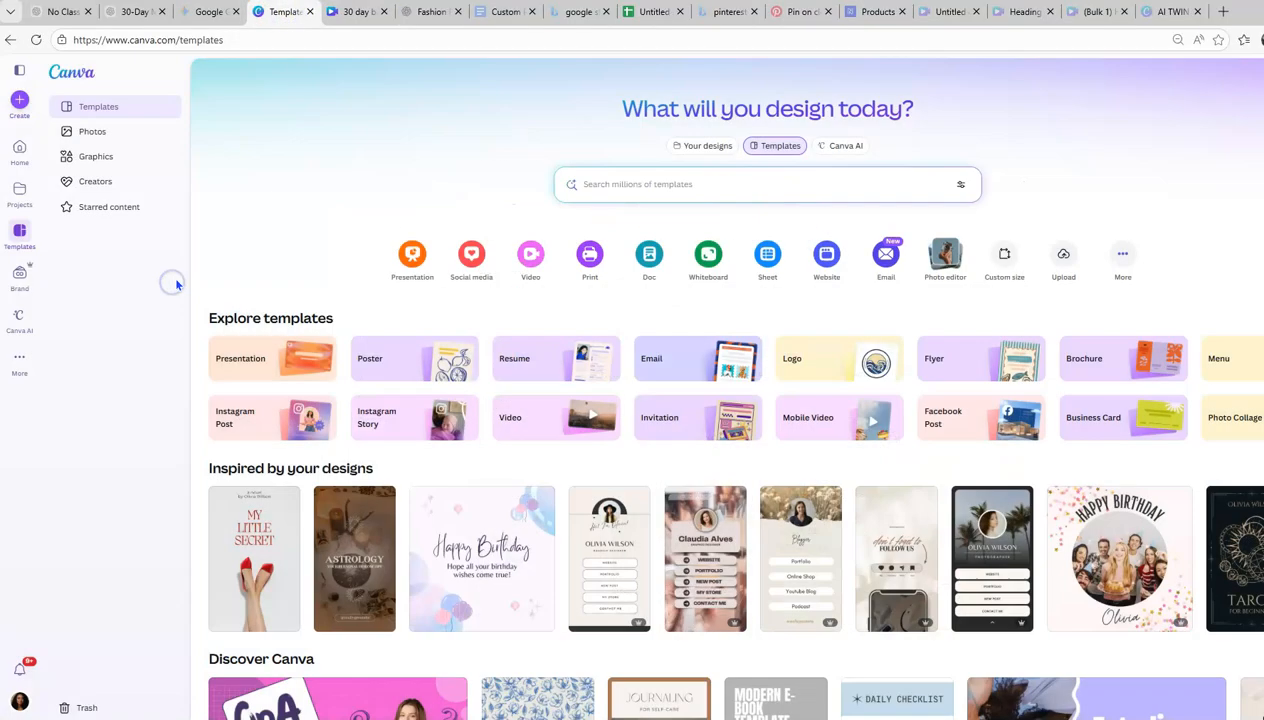
pyautogui.click(654, 183)
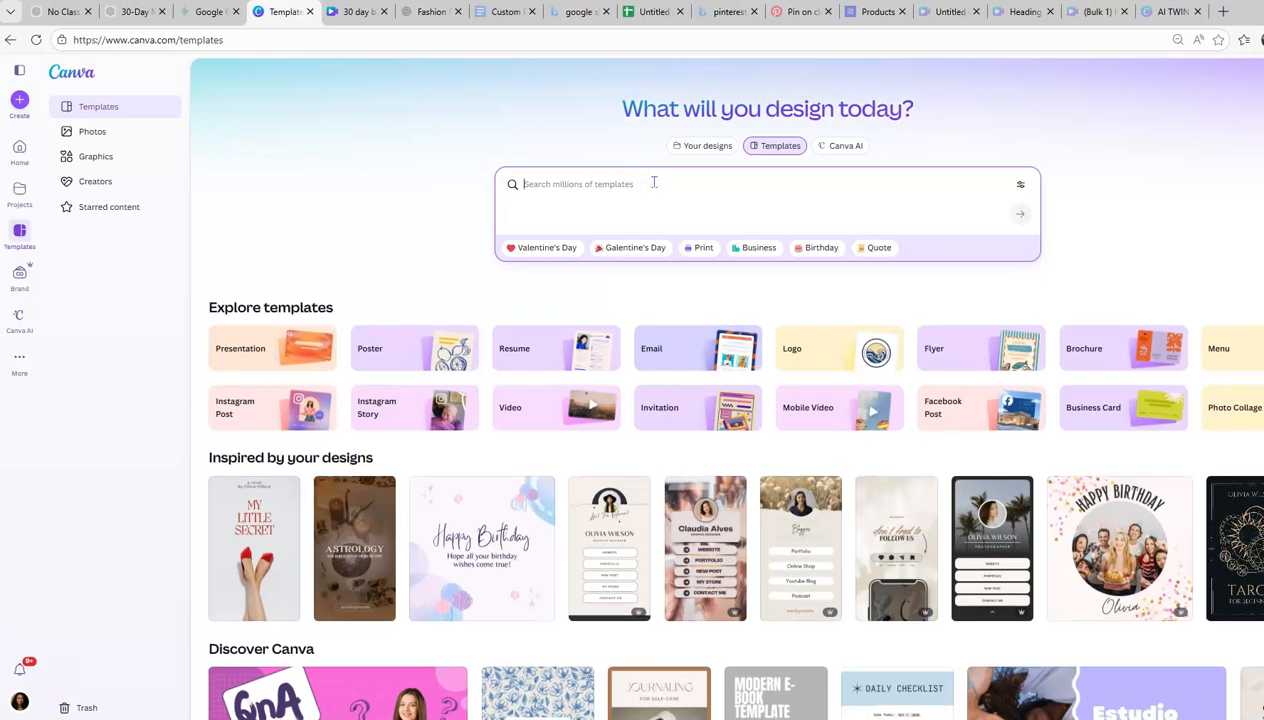
pyautogui.write('insta')
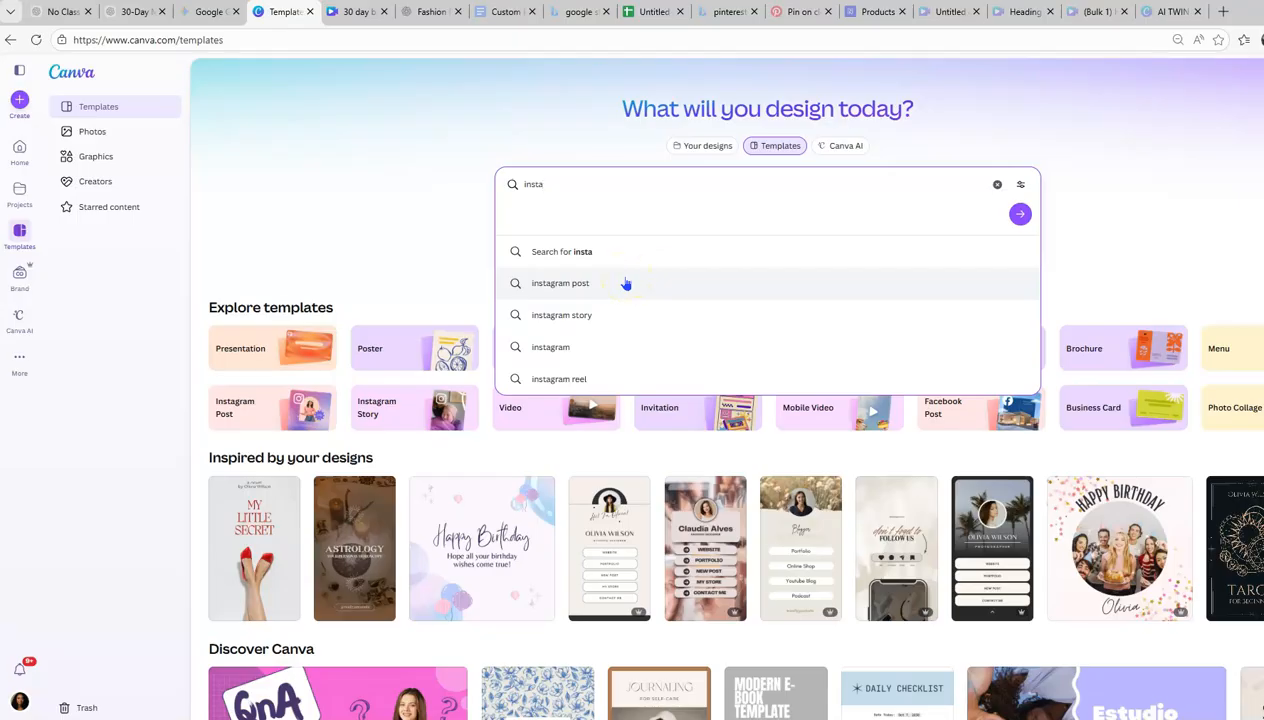
pyautogui.click(625, 284)
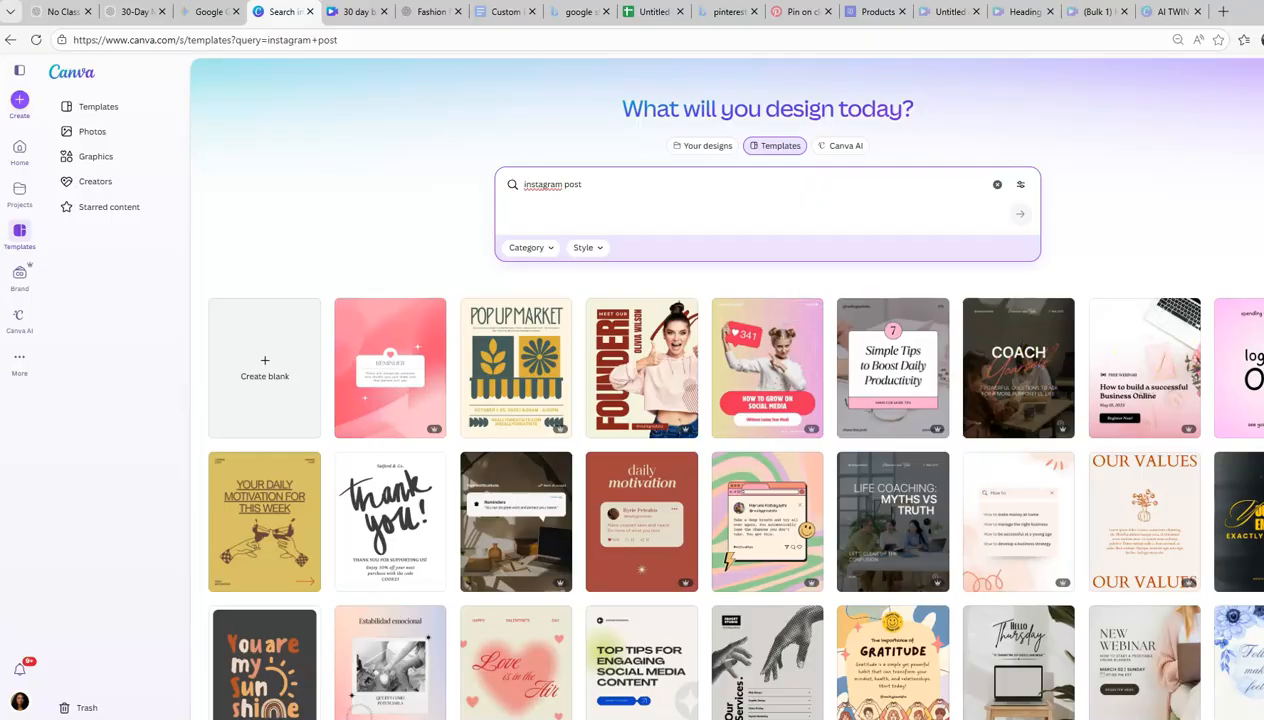
# Browse the Instagram post templates and open the "A Productive Day" design for editing.
pyautogui.scroll(-3, 726, 400)
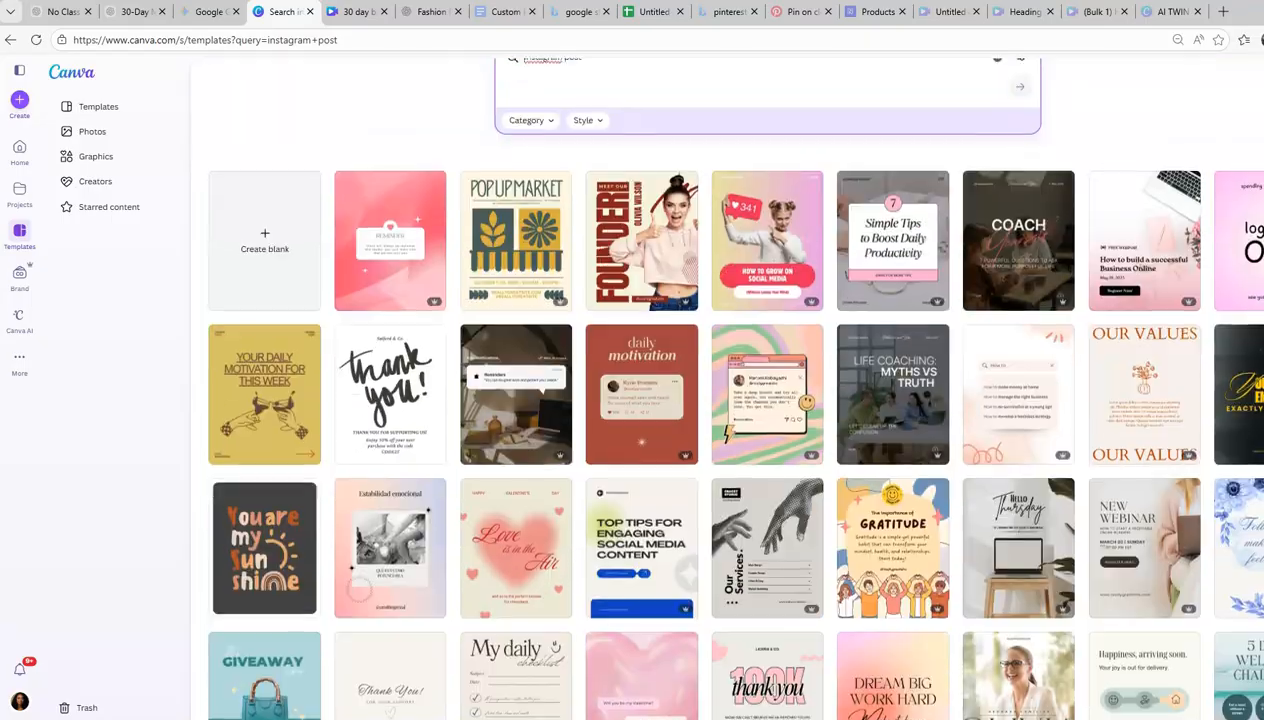
pyautogui.scroll(-3, 726, 388)
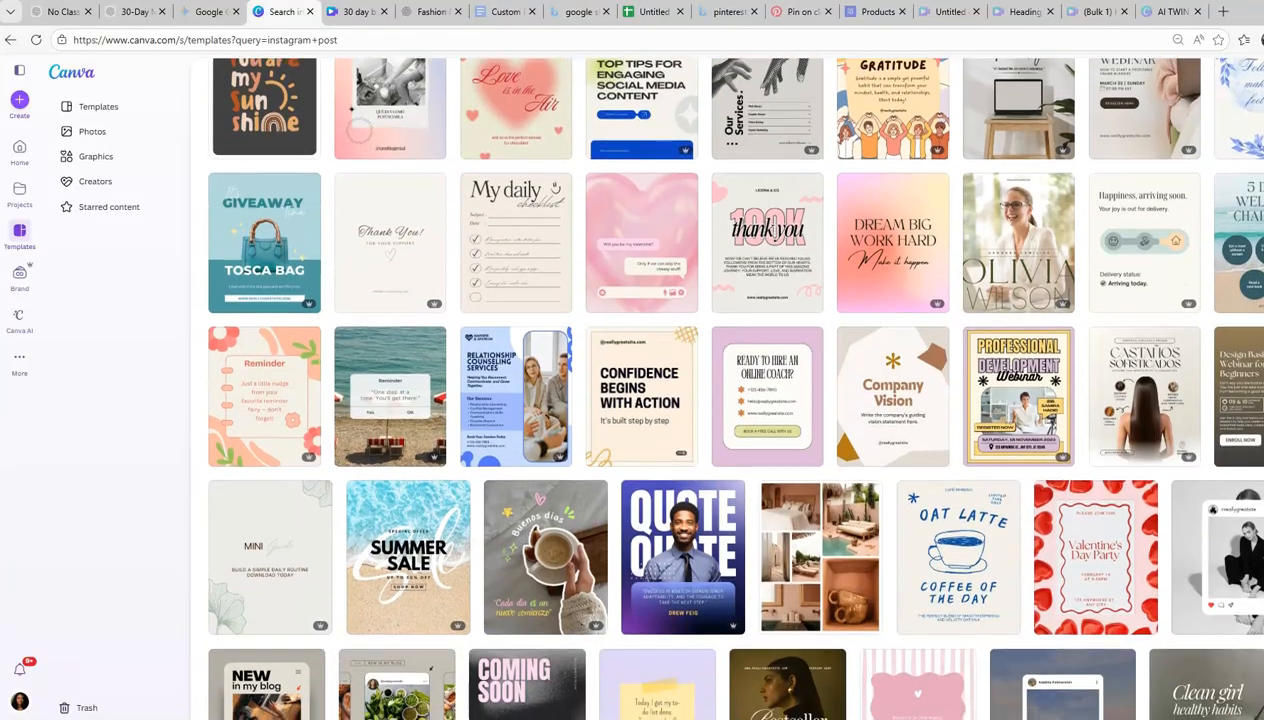
pyautogui.scroll(-1, 726, 388)
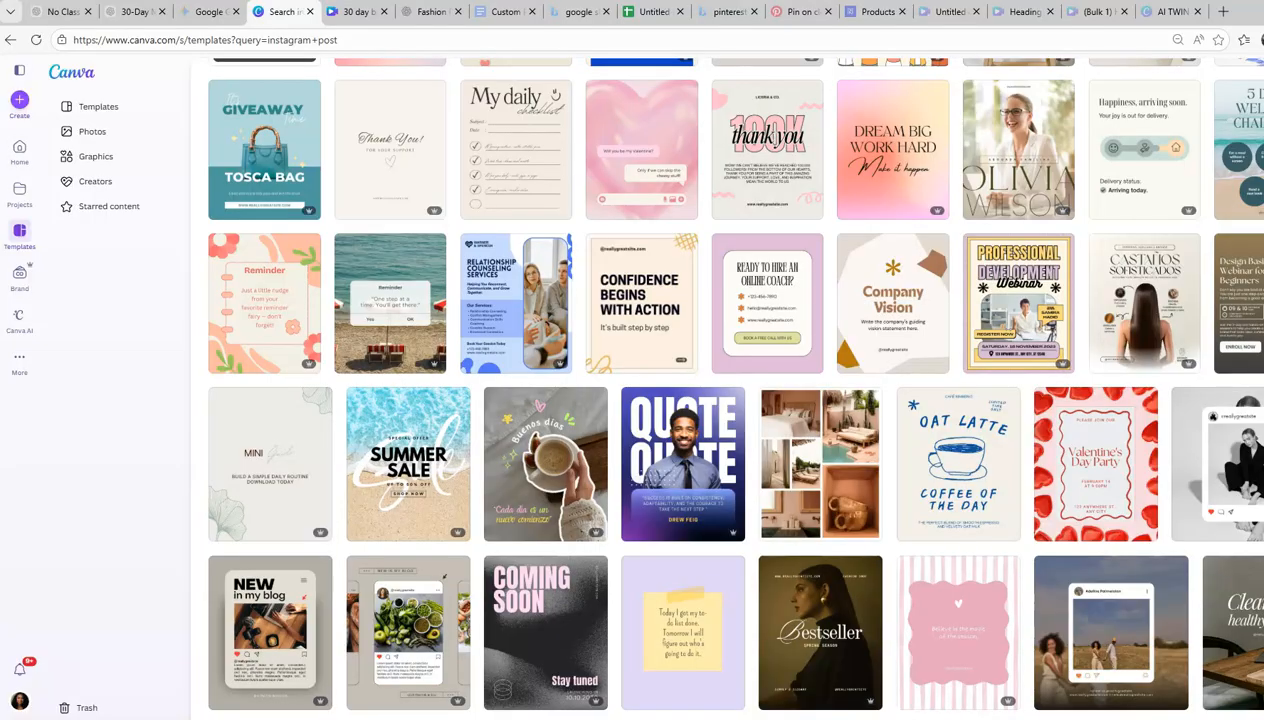
pyautogui.scroll(-3, 726, 388)
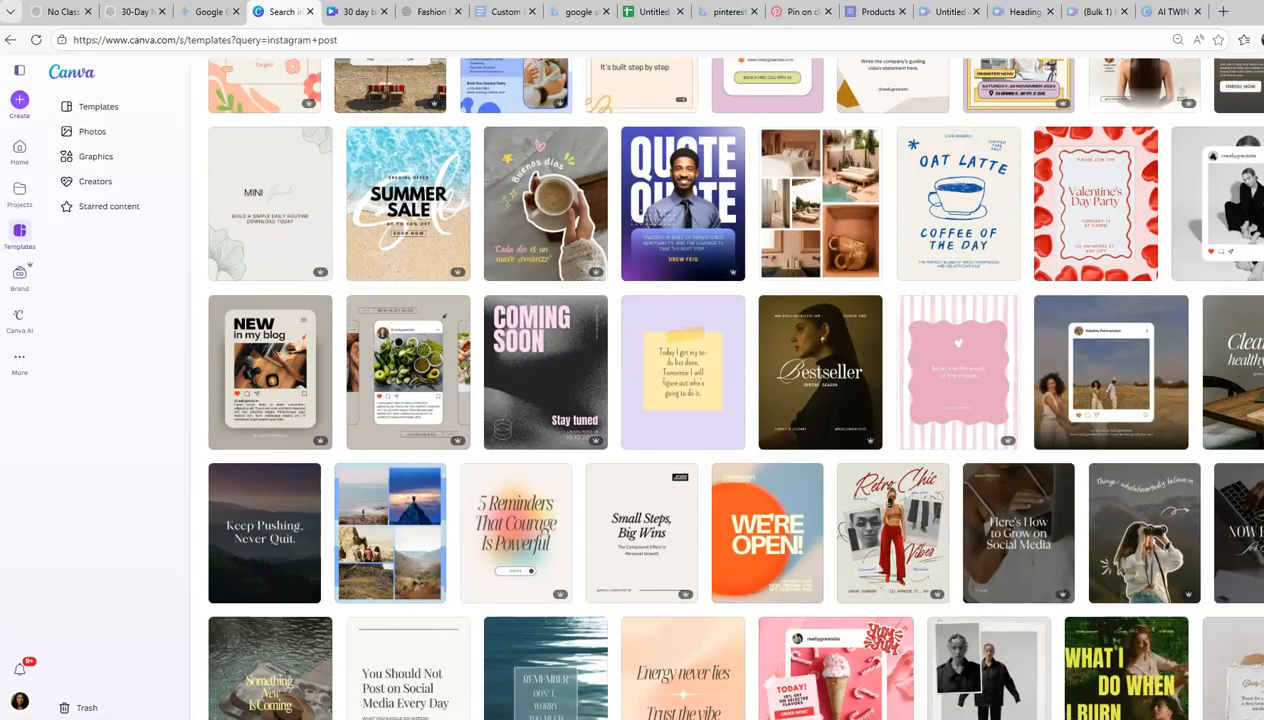
pyautogui.scroll(1, 726, 388)
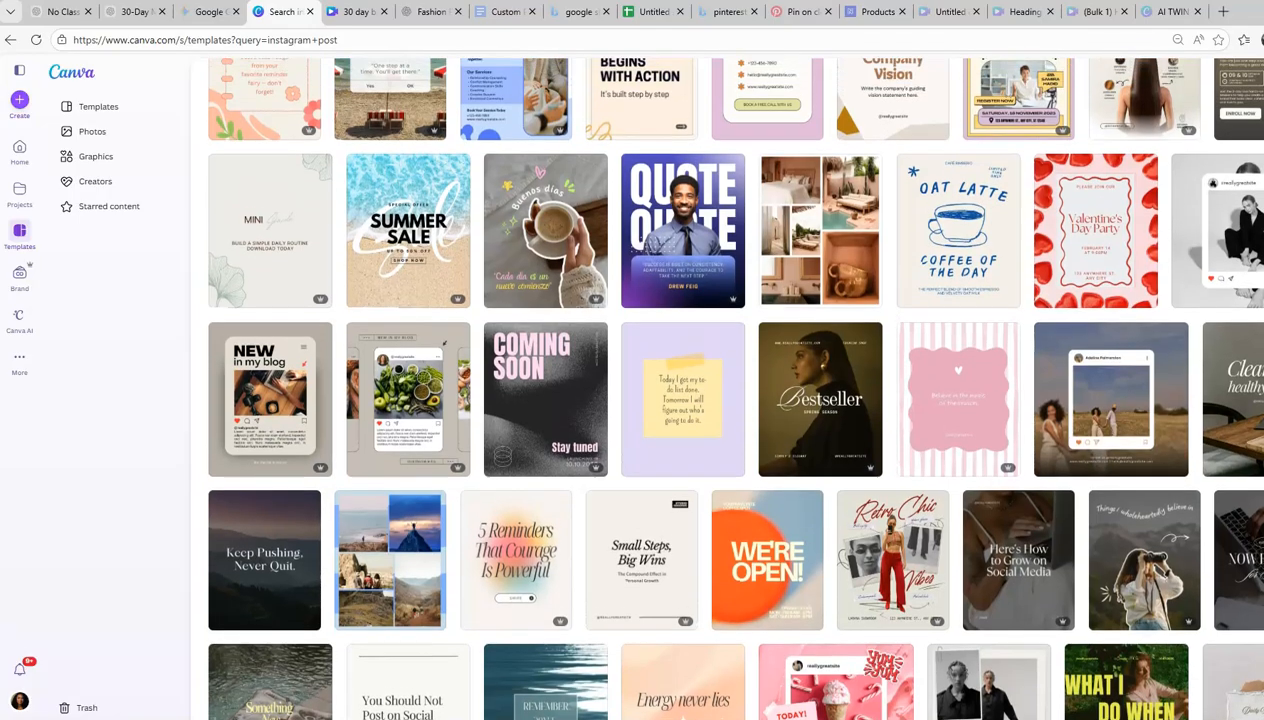
pyautogui.scroll(-1, 726, 388)
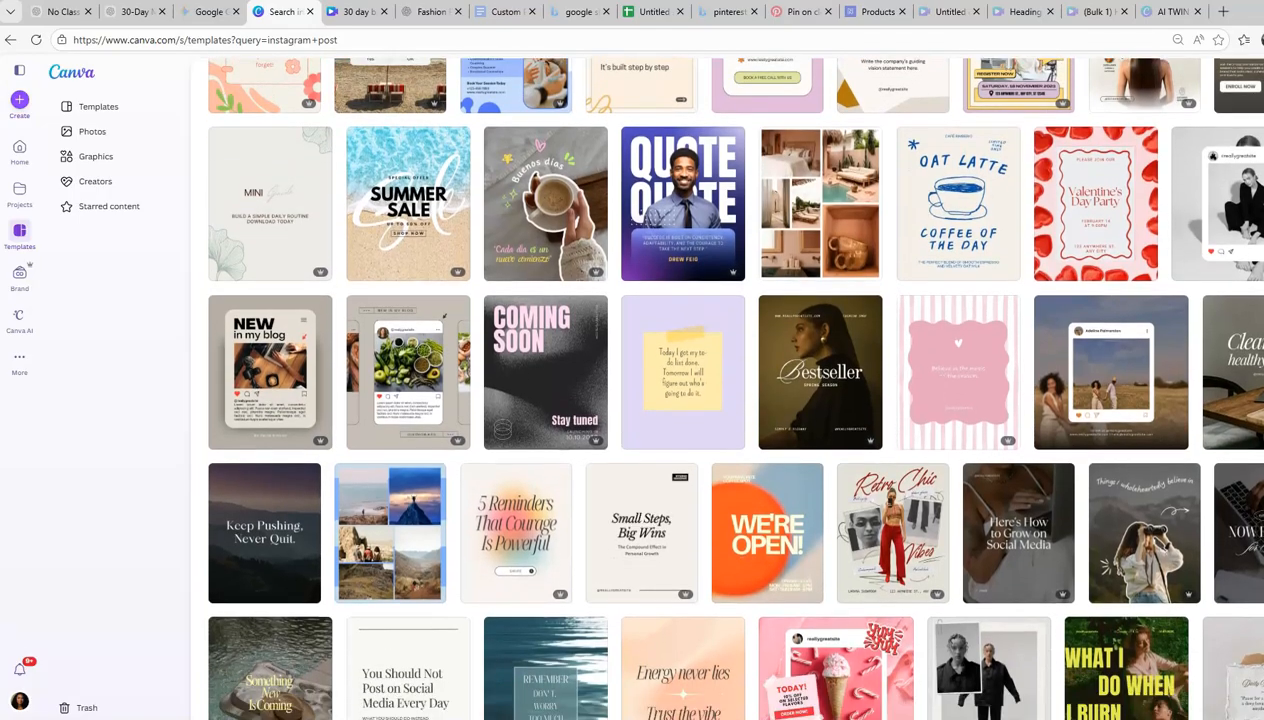
pyautogui.scroll(-6, 726, 388)
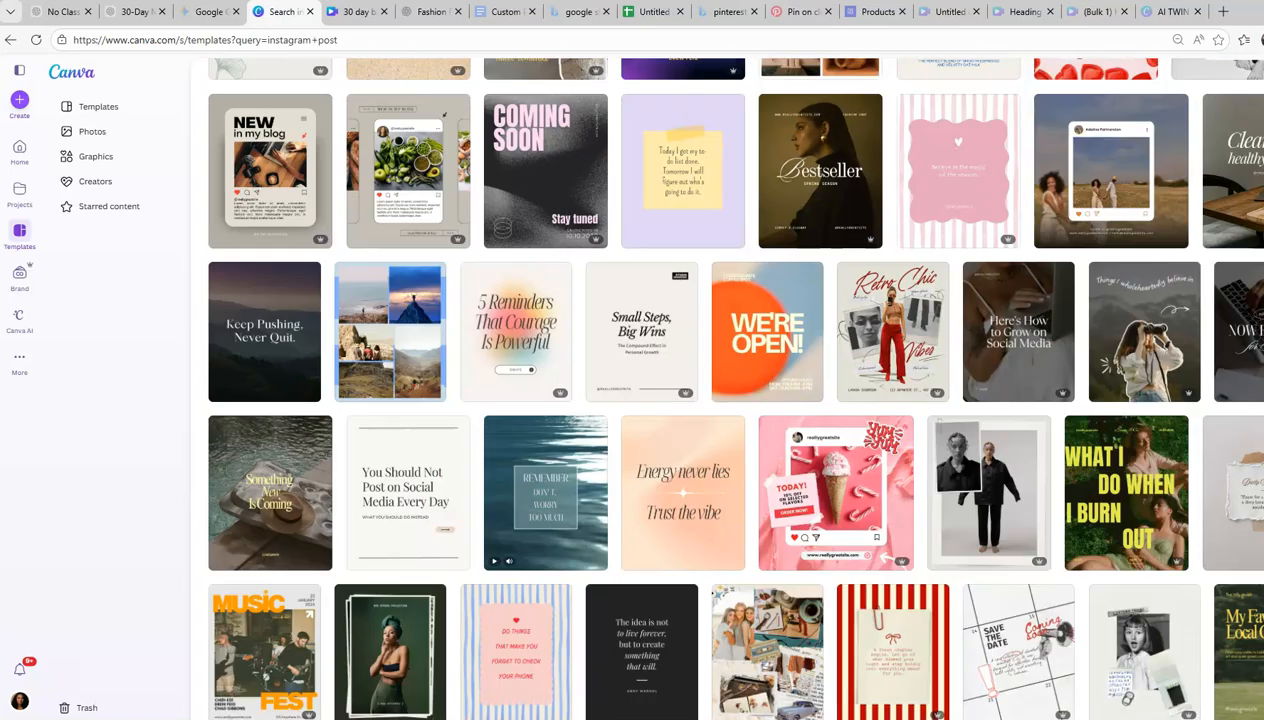
pyautogui.scroll(-2, 726, 388)
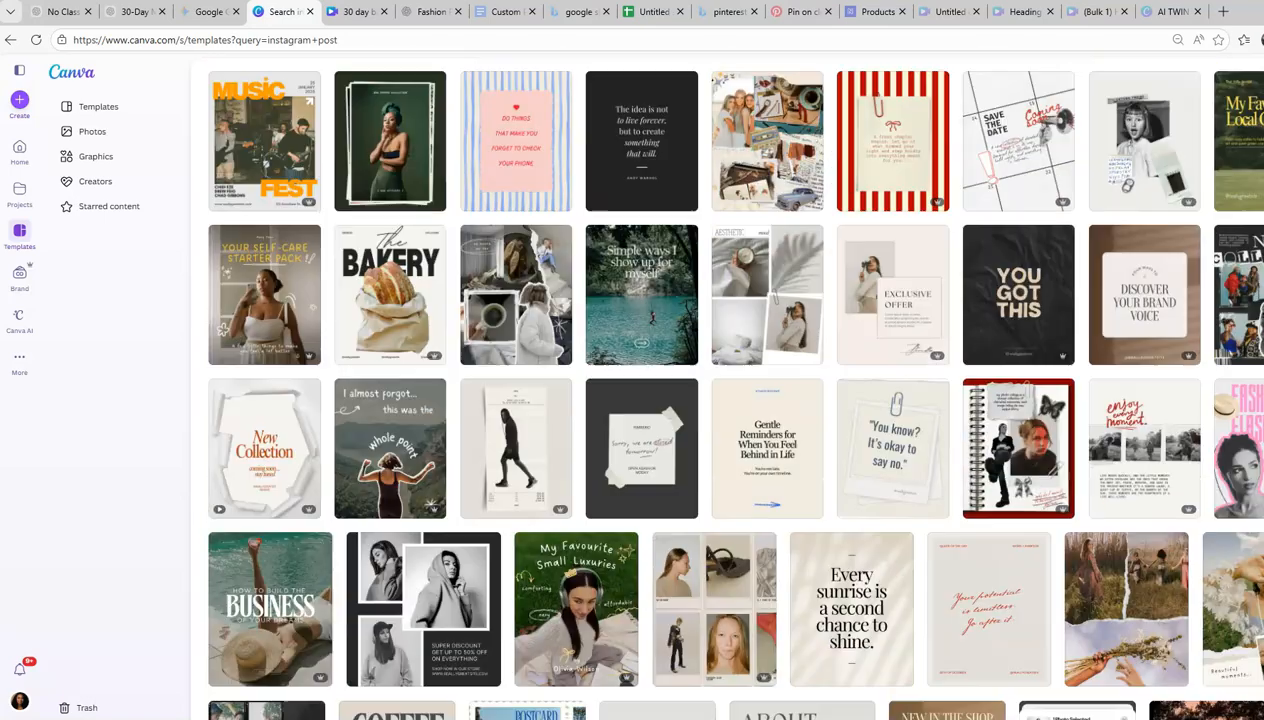
pyautogui.scroll(-2, 726, 388)
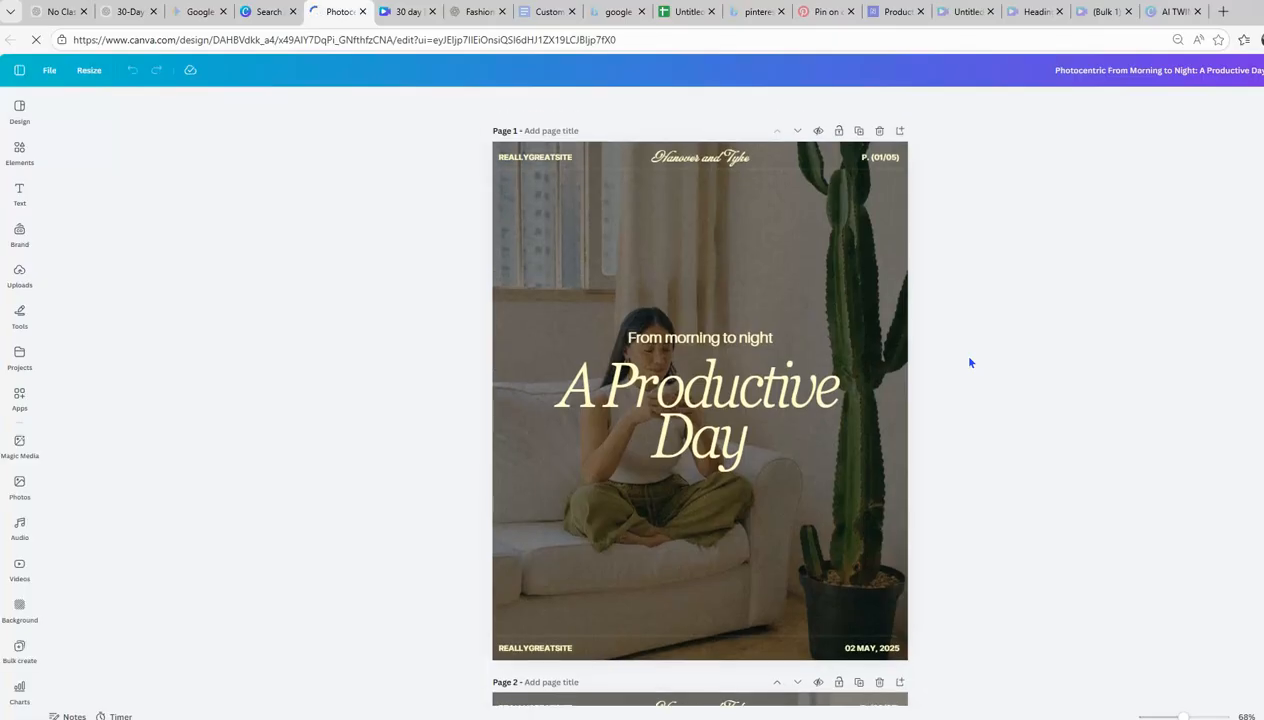
# Delete the three header texts on page 1: REALLYGREATSITE, the script brand name and the P. (01/05) page number.
pyautogui.click(658, 230)
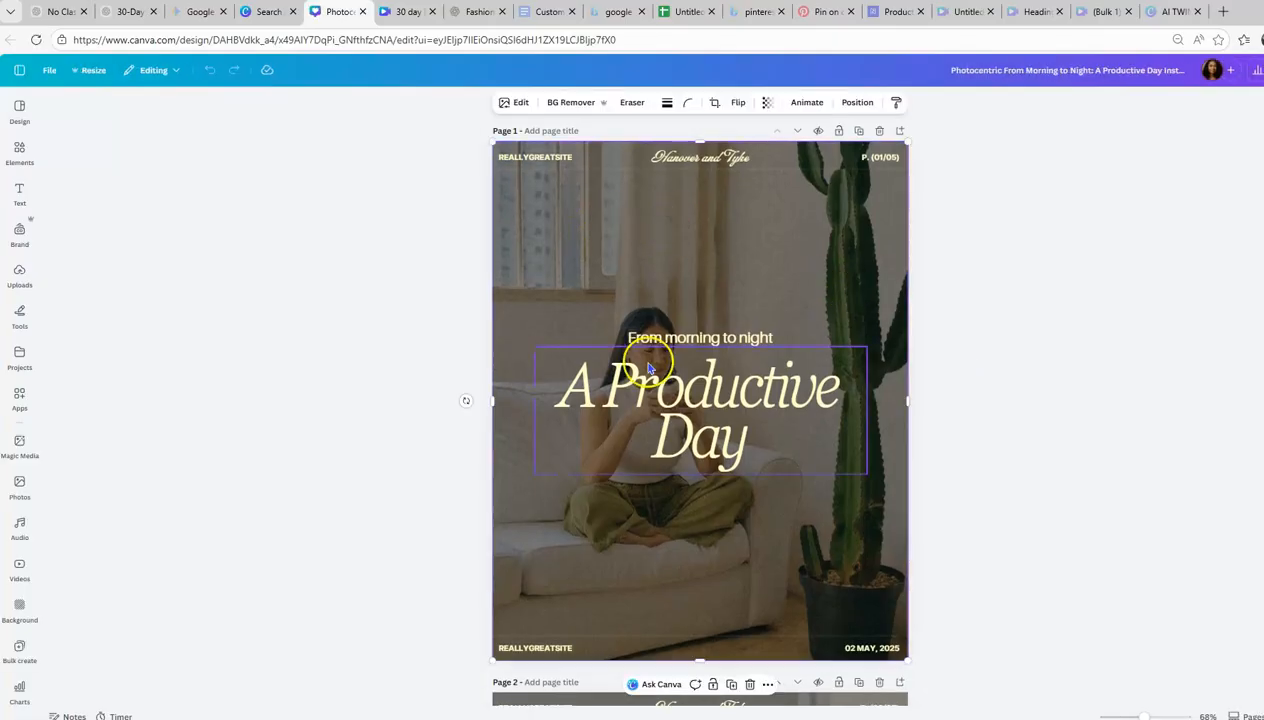
pyautogui.click(560, 165)
pyautogui.press('Escape')
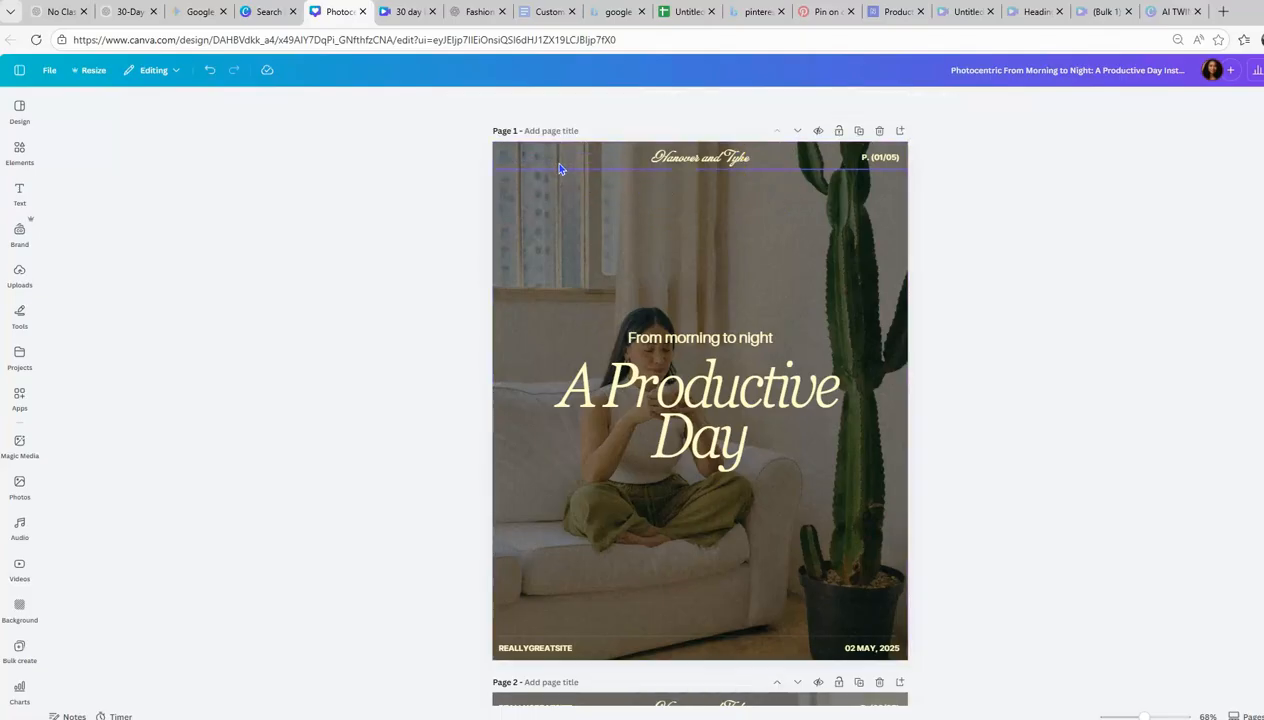
pyautogui.click(673, 157)
pyautogui.press('Escape')
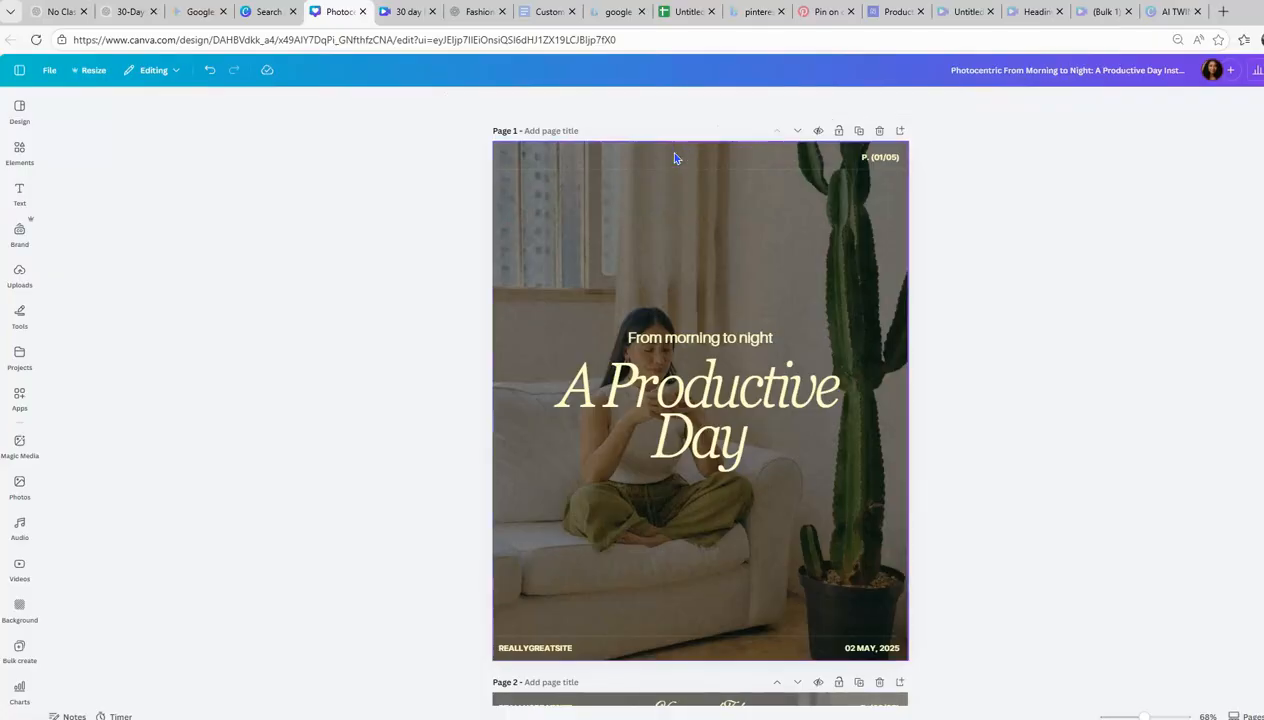
pyautogui.click(872, 158)
pyautogui.press('Escape')
# Delete the "From morning to night" subtitle and move the "A Productive Day" heading slightly up.
pyautogui.click(695, 343)
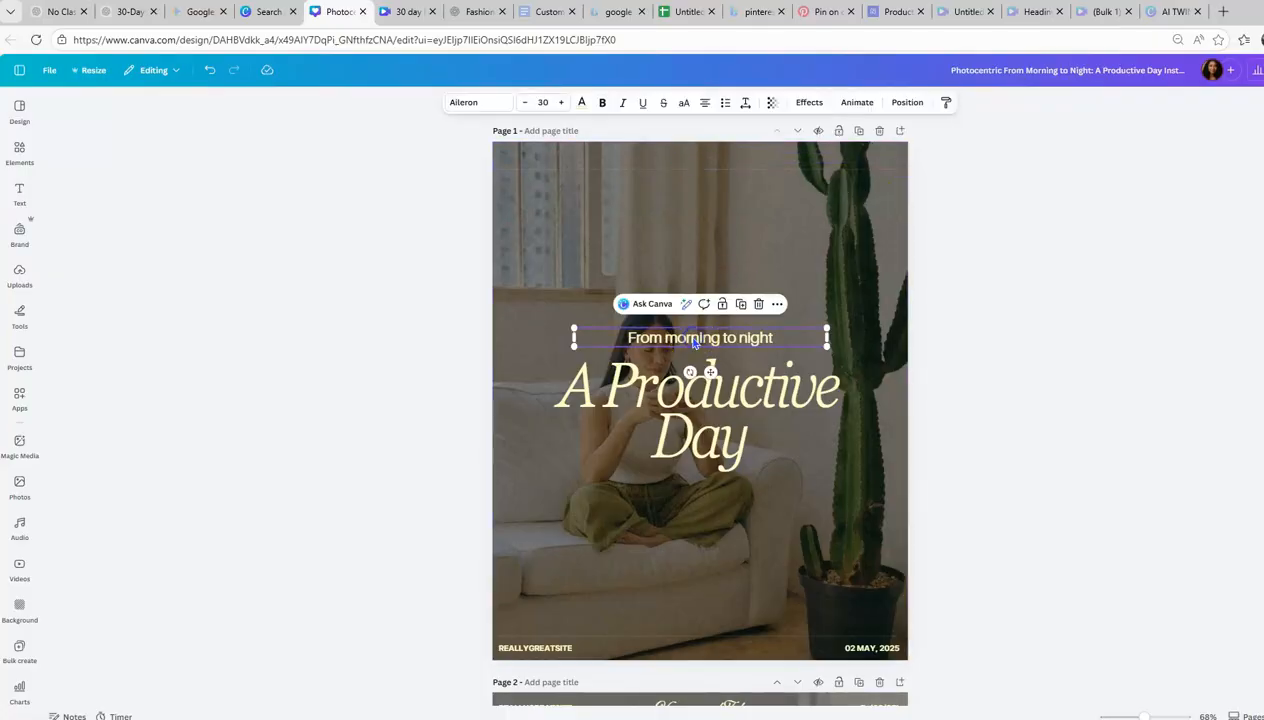
pyautogui.press('Delete')
pyautogui.moveTo(681, 380); pyautogui.dragTo(670, 351)
pyautogui.rightClick(670, 353)
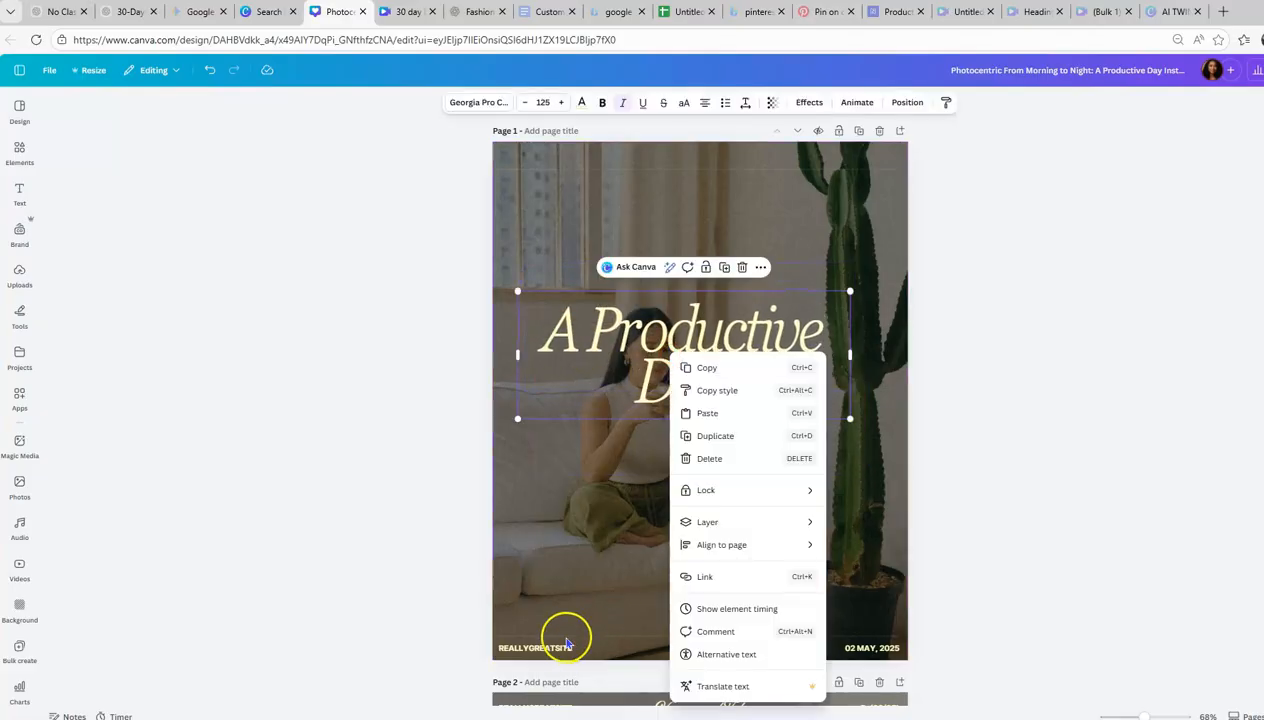
pyautogui.click(550, 656)
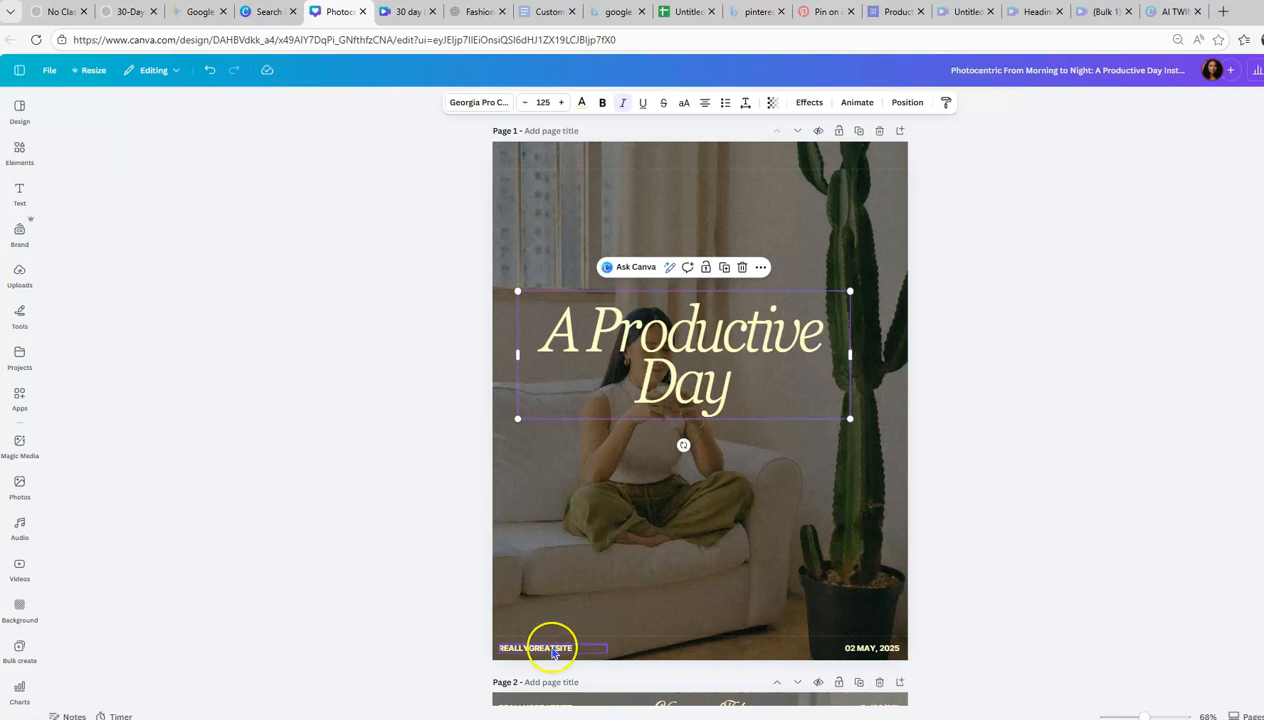
# Delete REALLYGREATSITE from the footer and replace the footer date with a duplicate placed just below the heading.
pyautogui.click(553, 649)
pyautogui.press('Delete')
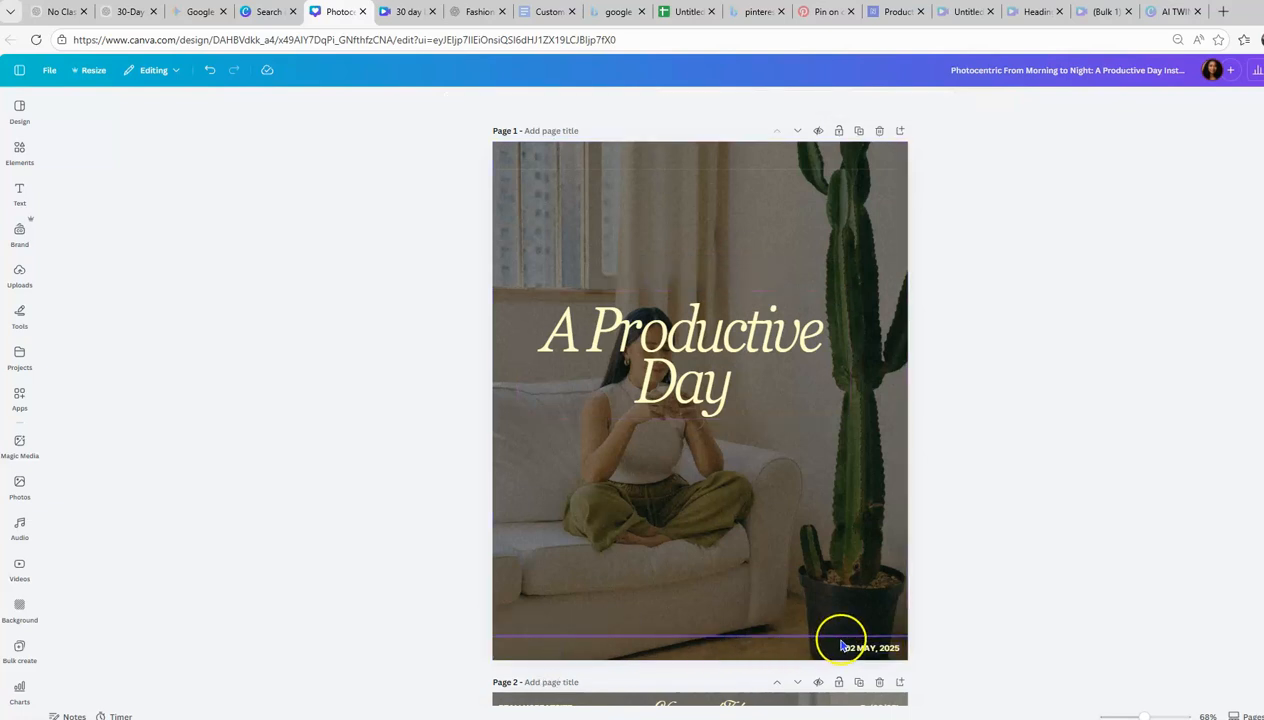
pyautogui.click(846, 652)
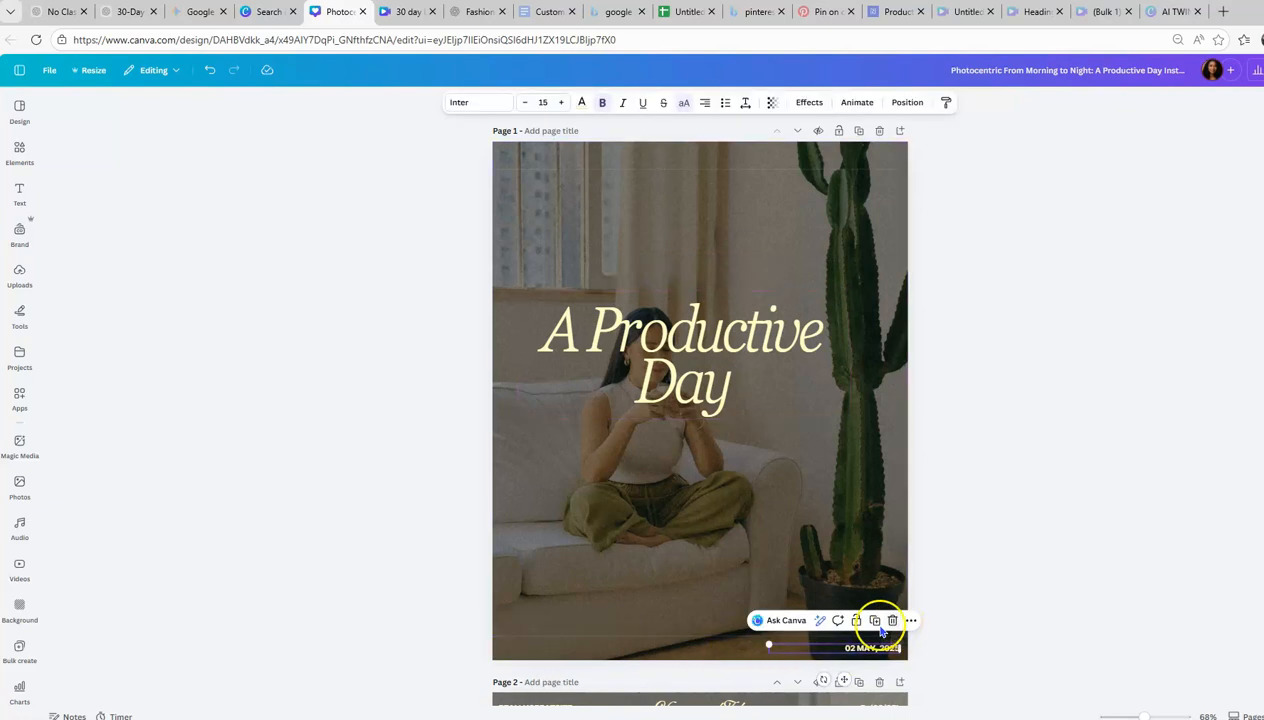
pyautogui.click(879, 626)
pyautogui.moveTo(872, 653); pyautogui.dragTo(702, 444)
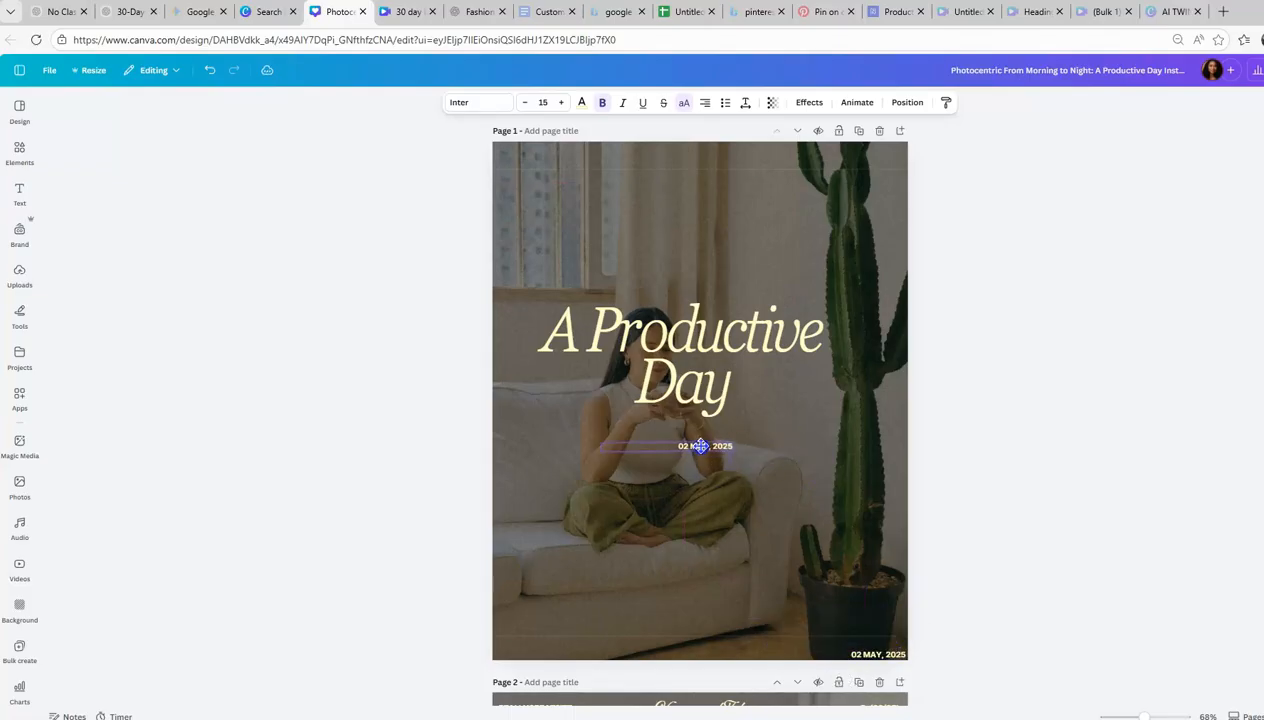
pyautogui.click(878, 655)
pyautogui.press('Delete')
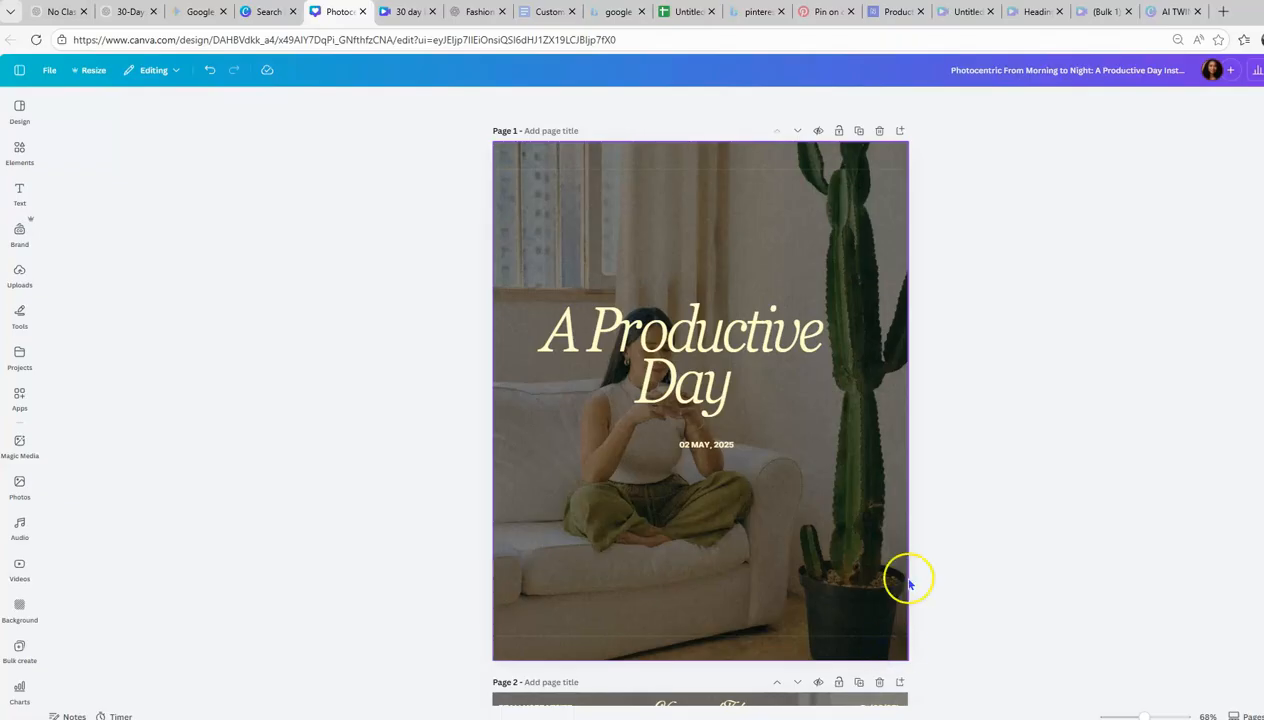
# Delete every page after page 1 so that only the cover page is left.
pyautogui.click(880, 681)
pyautogui.click(880, 681)
pyautogui.click(880, 681)
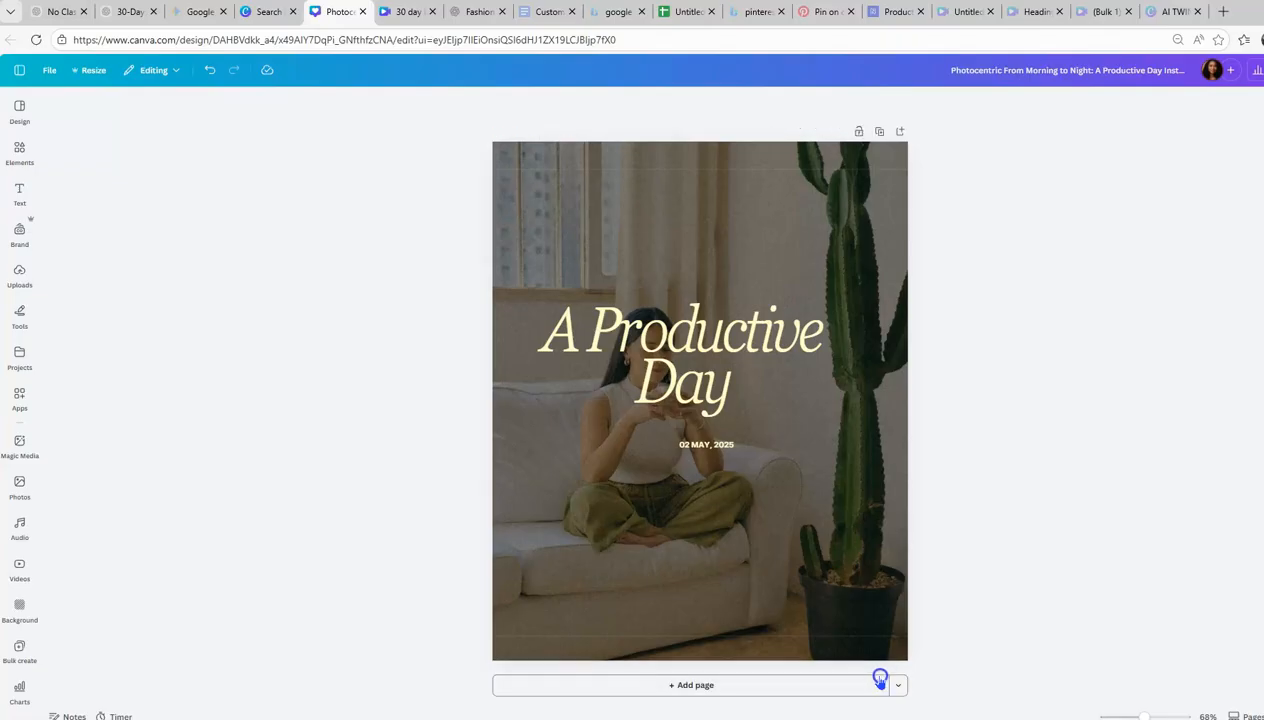
pyautogui.click(955, 571)
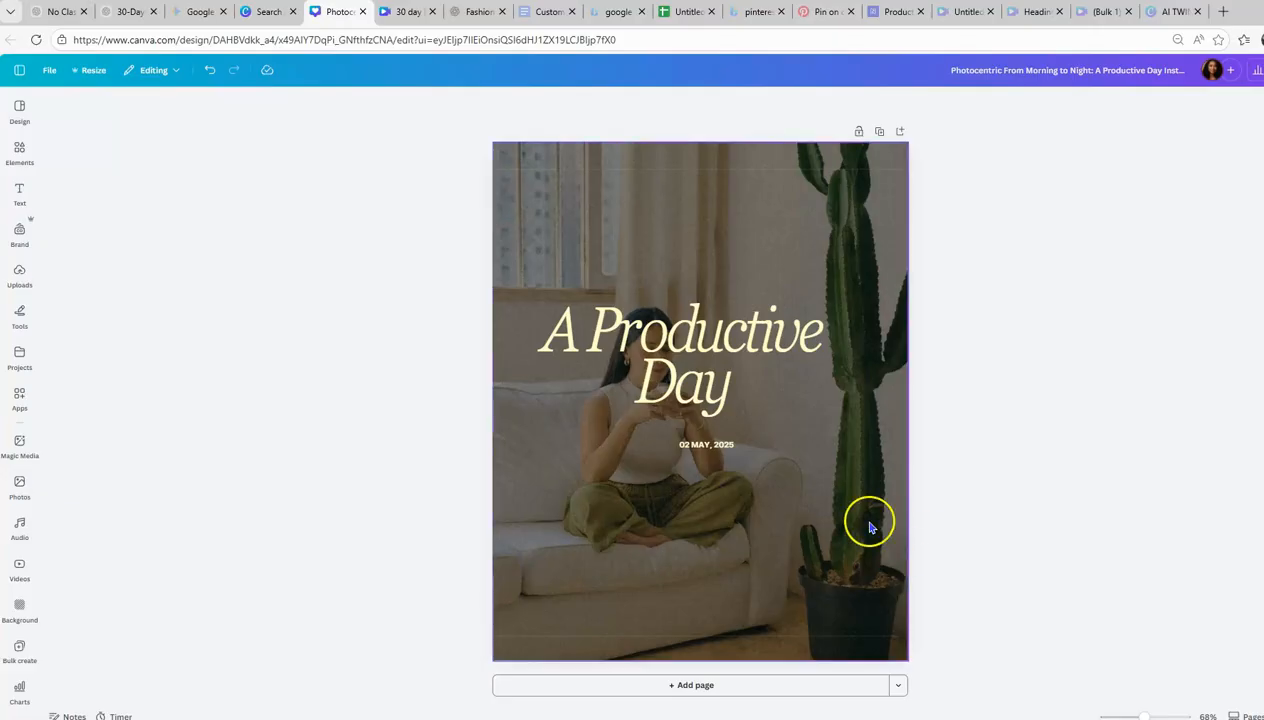
# Scale the "A Productive Day" heading down to a font size of about 83 and move the date up closer beneath it.
pyautogui.click(720, 380)
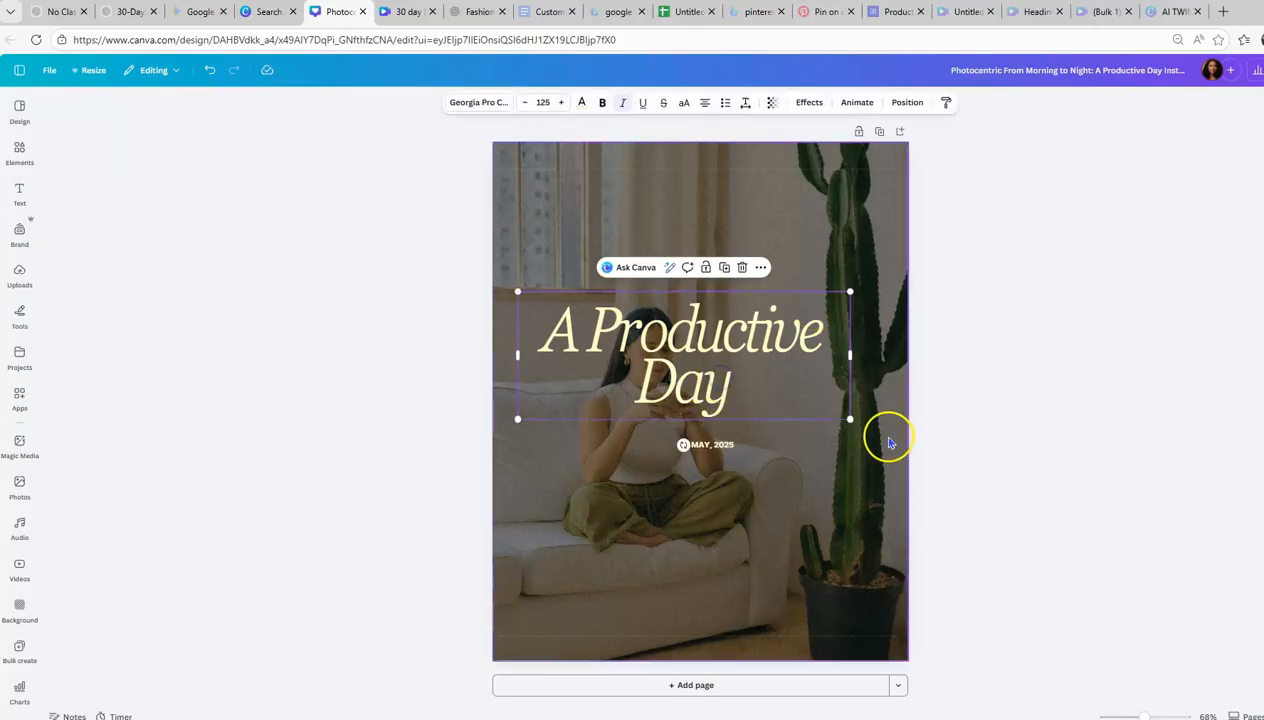
pyautogui.moveTo(852, 419); pyautogui.dragTo(740, 348)
pyautogui.moveTo(700, 447); pyautogui.dragTo(693, 418)
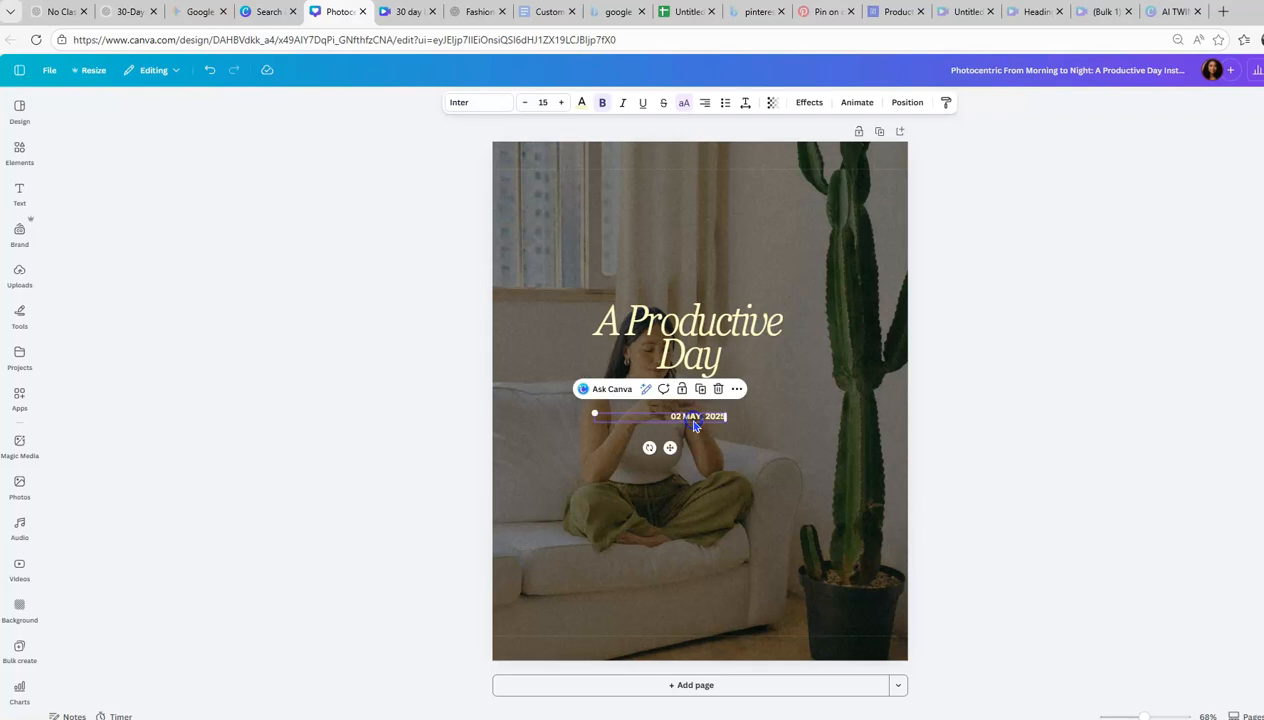
pyautogui.click(700, 342)
pyautogui.click(697, 418)
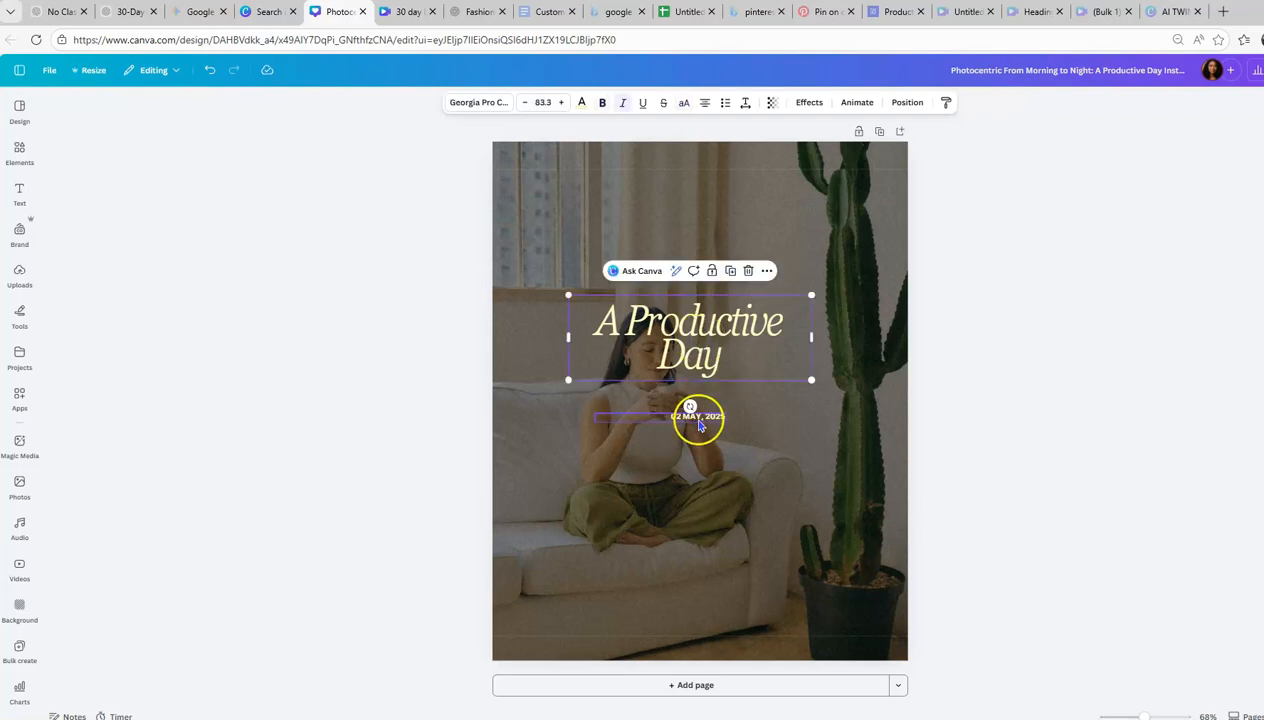
# Remove the stacked dark overlays covering the background photo, keeping the heading and date text.
pyautogui.click(690, 185)
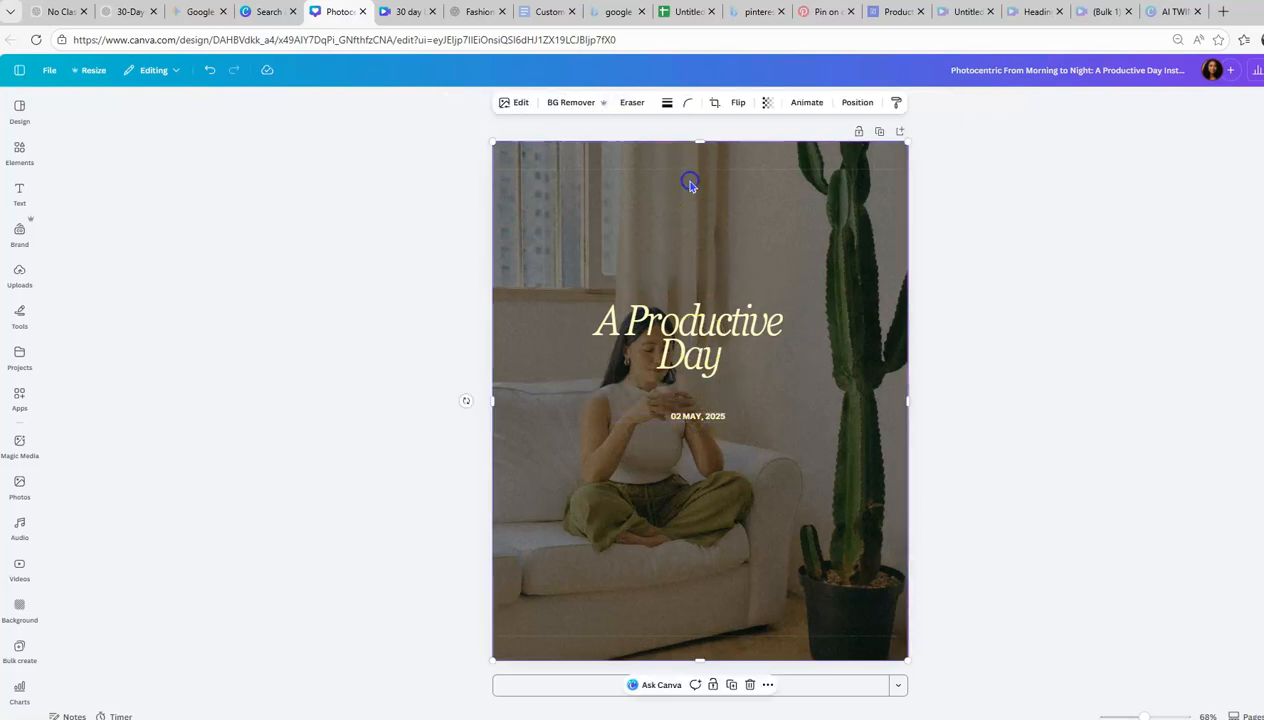
pyautogui.moveTo(673, 181); pyautogui.dragTo(628, 194)
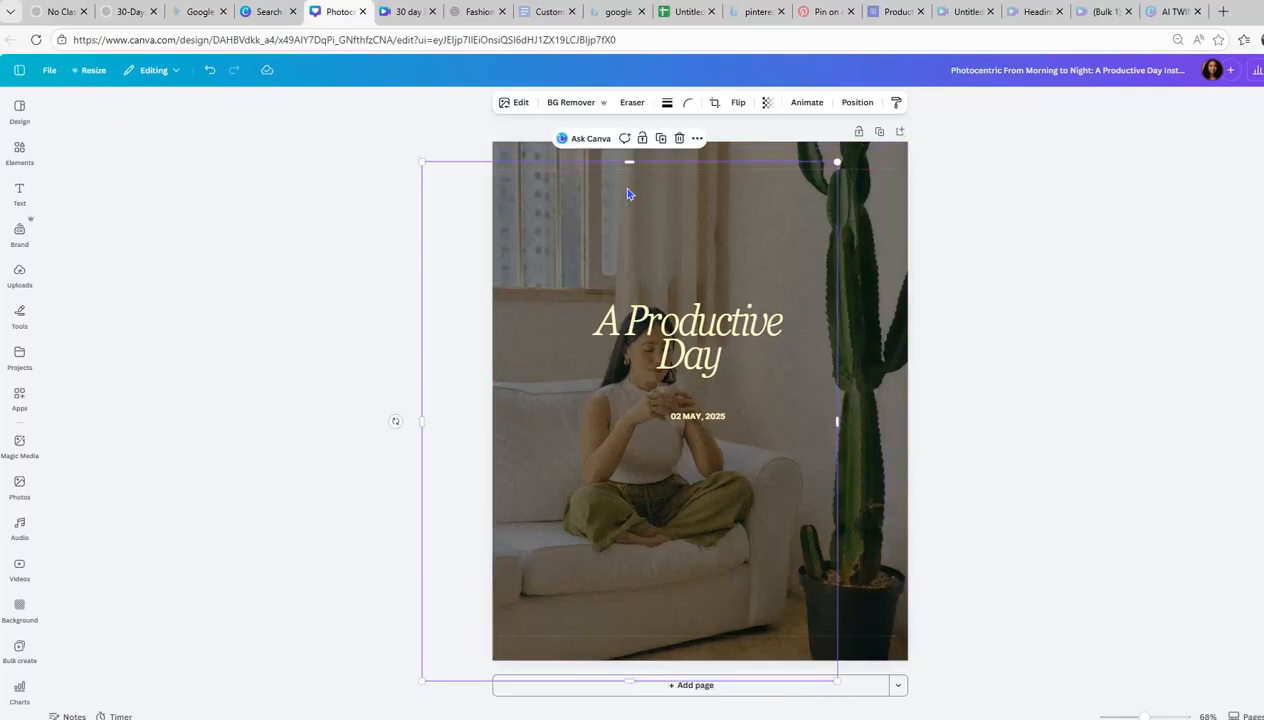
pyautogui.click(675, 198)
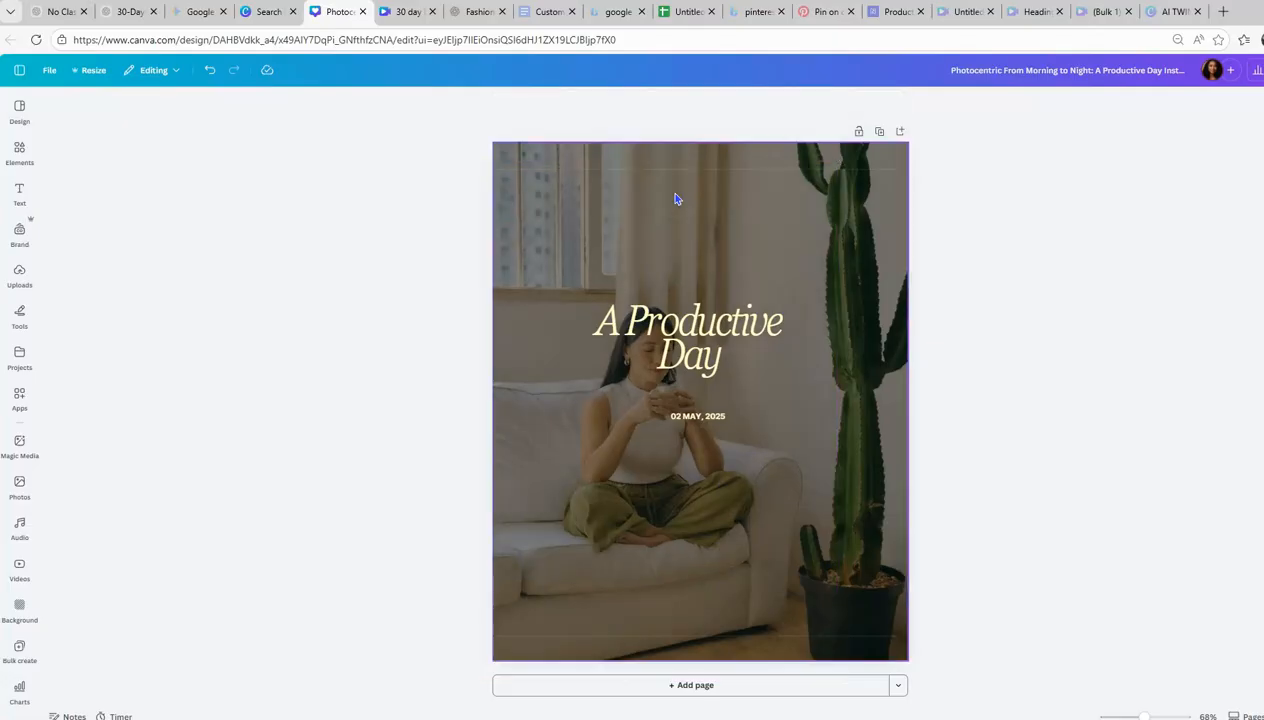
pyautogui.moveTo(676, 193); pyautogui.dragTo(595, 275)
pyautogui.click(820, 193)
pyautogui.click(820, 193)
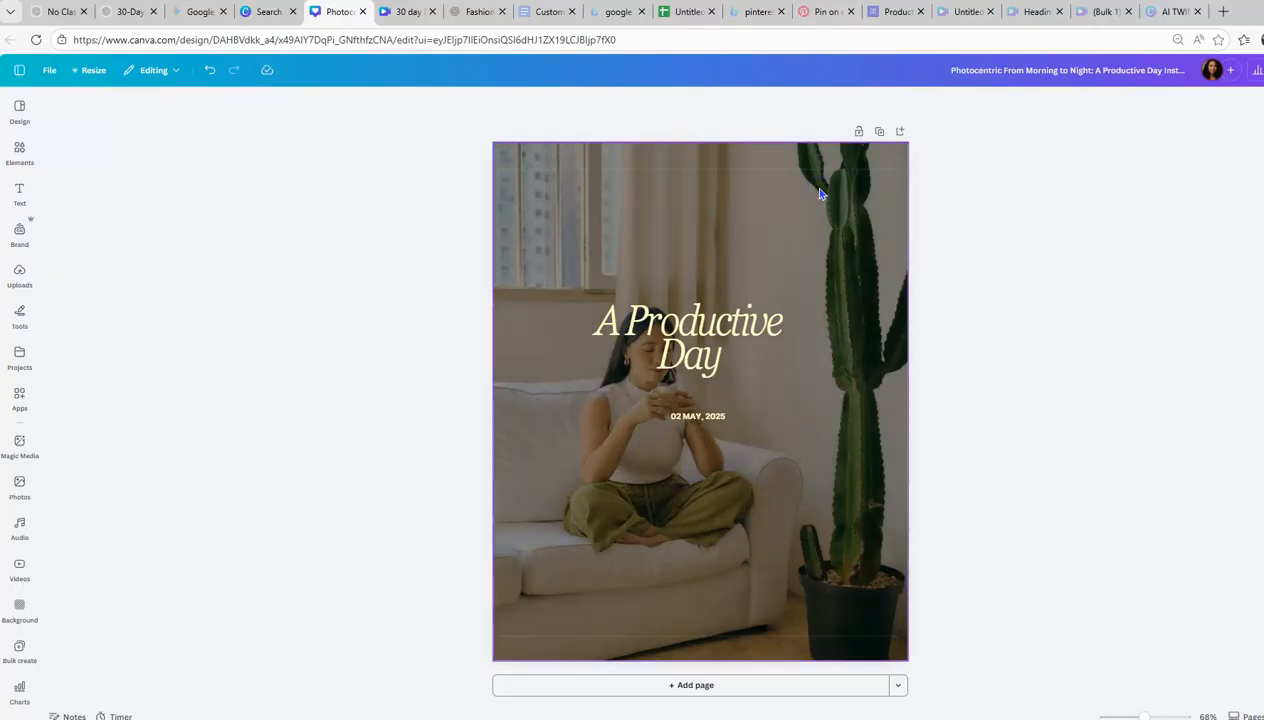
# Delete the remaining full-page overlay shape and the background photo, leaving the empty picture frame behind the text.
pyautogui.click(820, 193)
pyautogui.rightClick(820, 193)
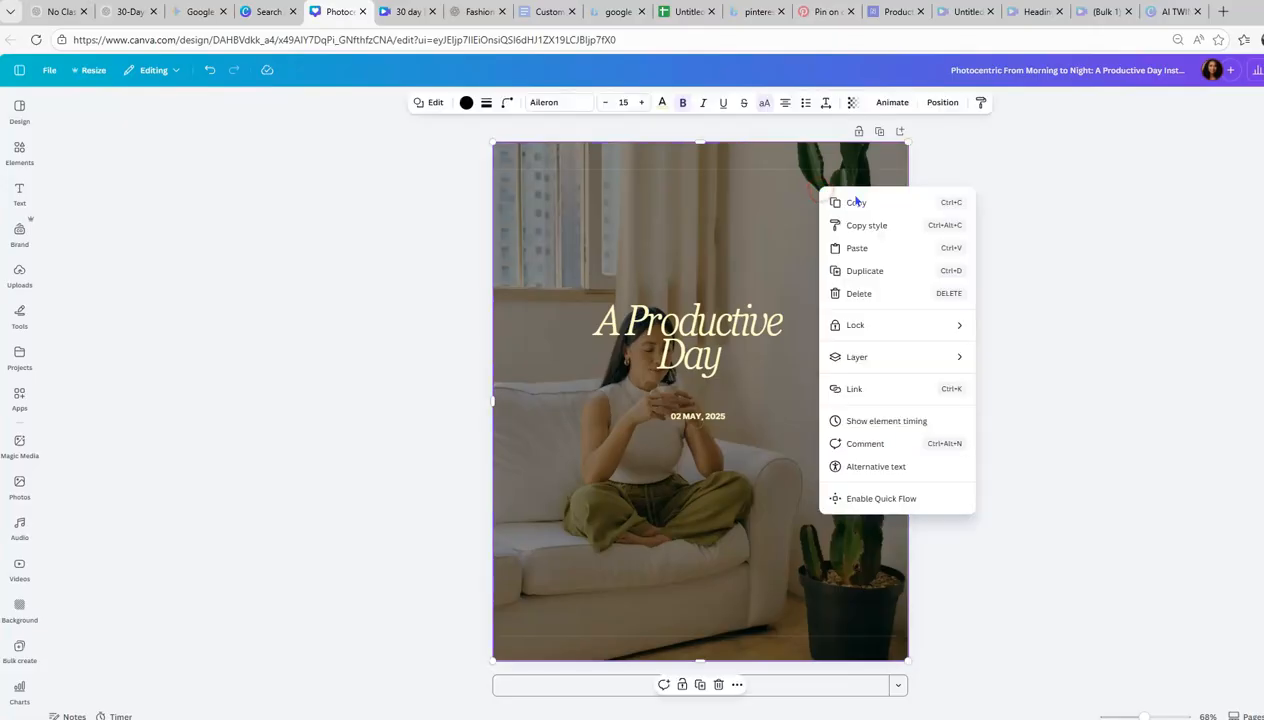
pyautogui.click(856, 294)
pyautogui.click(855, 256)
pyautogui.press('Delete')
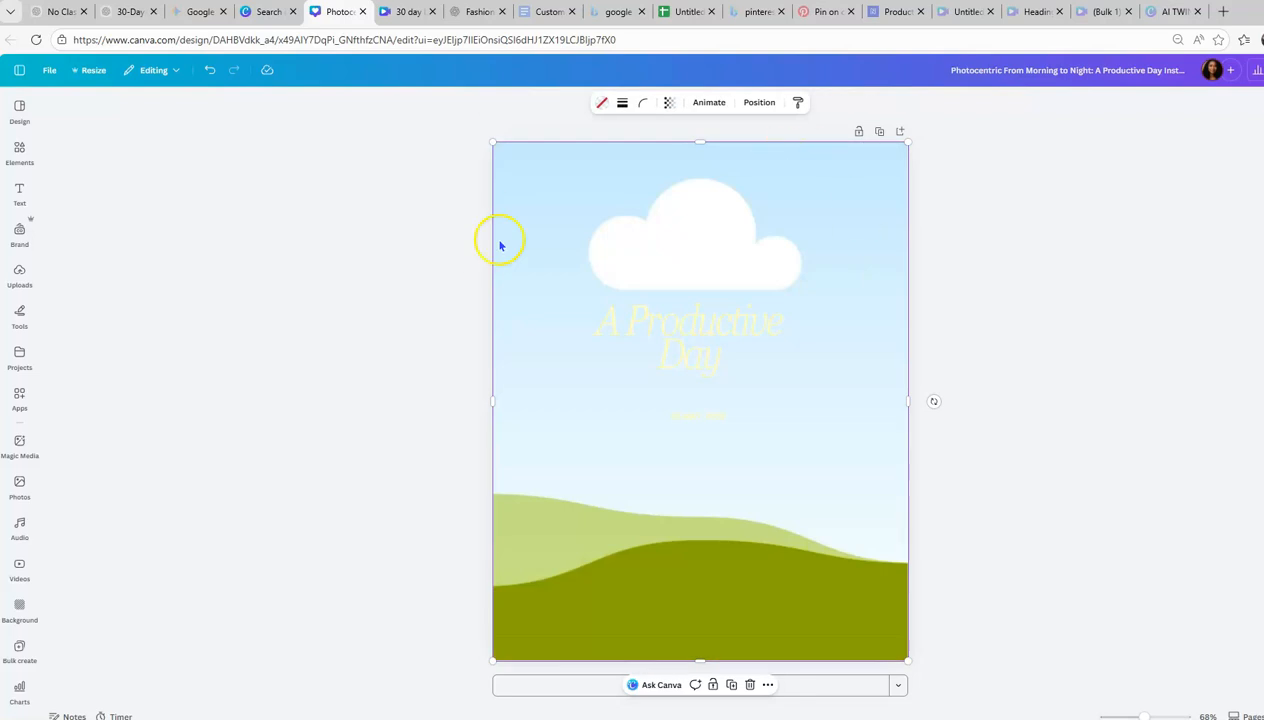
# Fill the empty background frame with the uploaded photo of the woman in a white dress on a yacht.
pyautogui.click(33, 282)
pyautogui.click(20, 355)
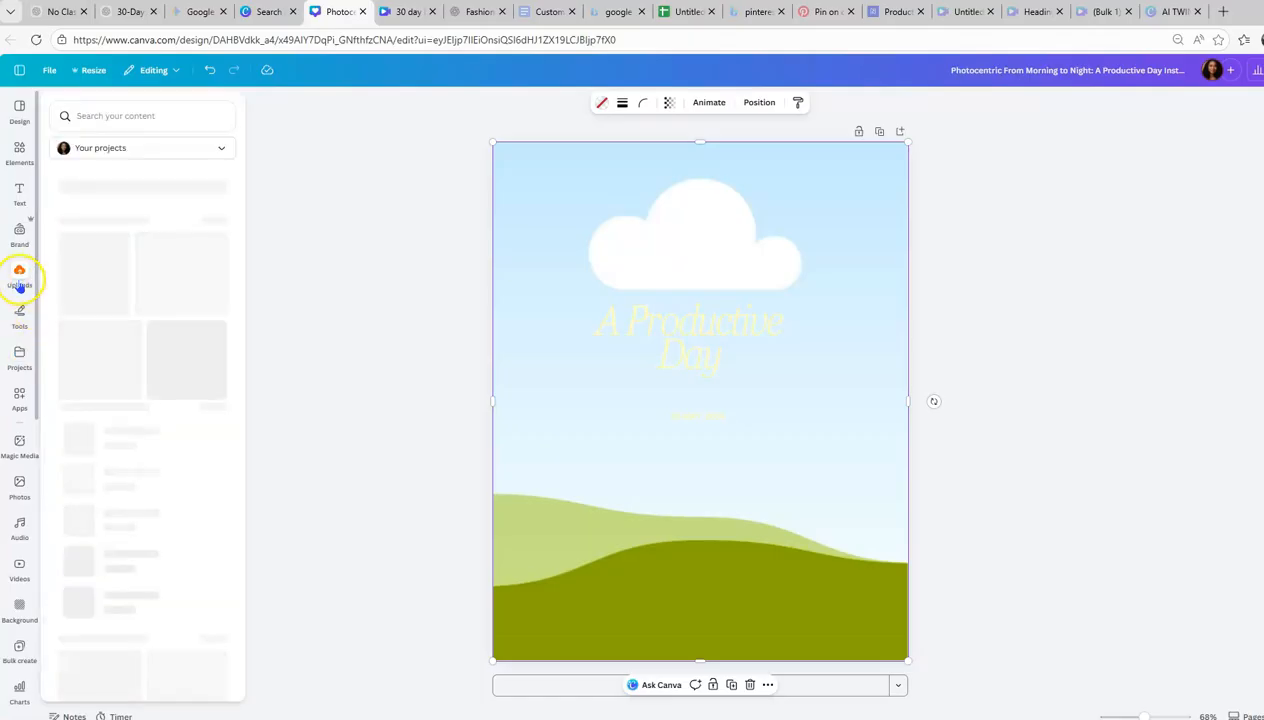
pyautogui.click(19, 278)
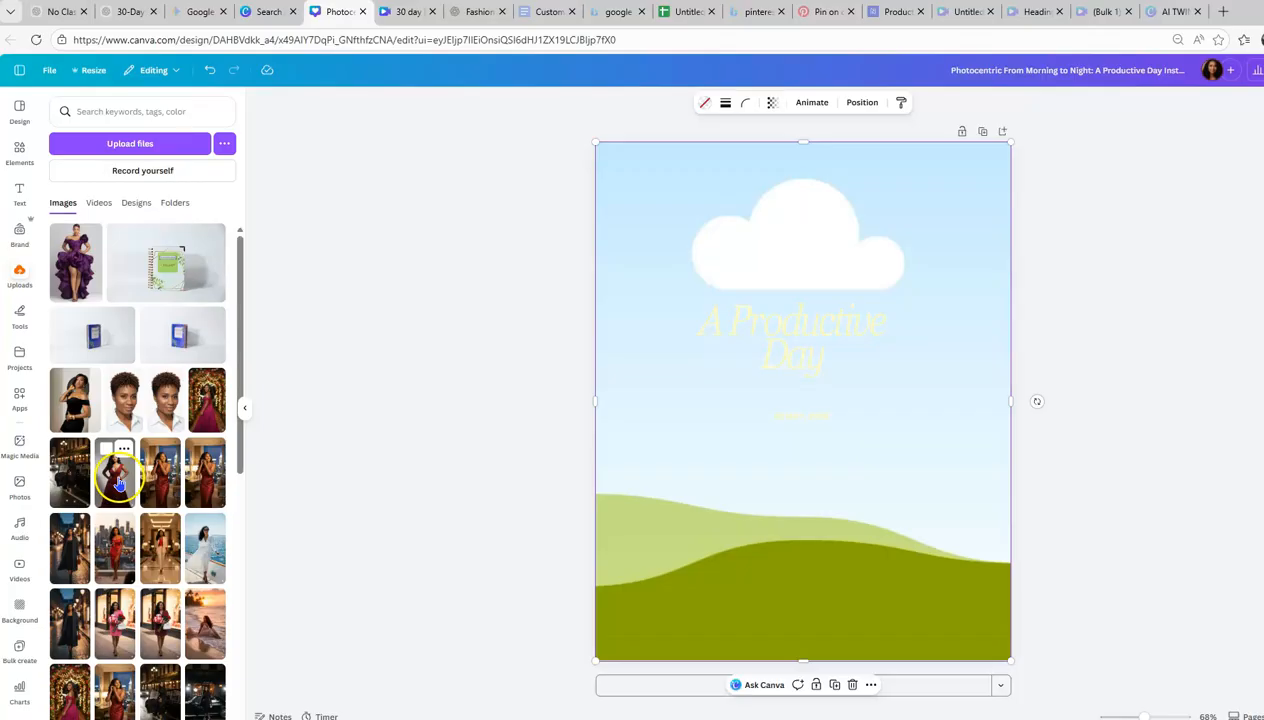
pyautogui.moveTo(201, 545); pyautogui.dragTo(677, 541)
pyautogui.click(849, 396)
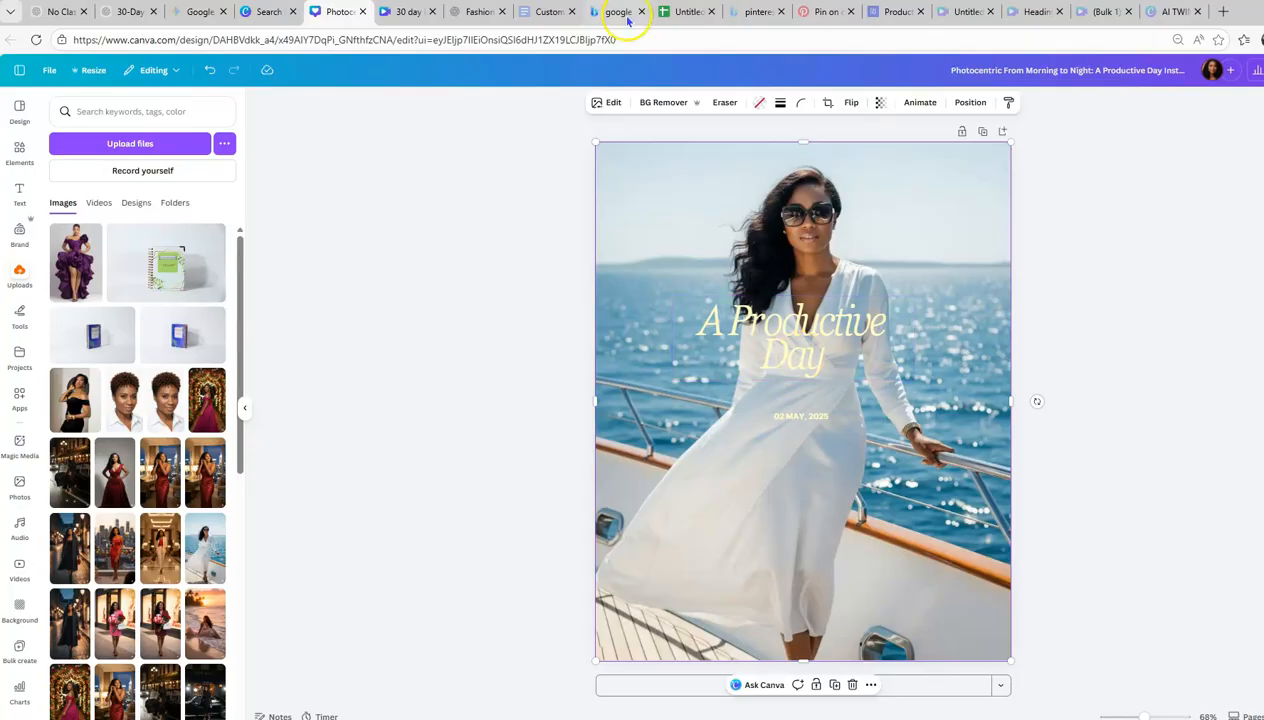
# Copy the 30-day content calendar prompt from the Custom Prompts document into a new message in the ChatGPT conversation.
pyautogui.click(533, 14)
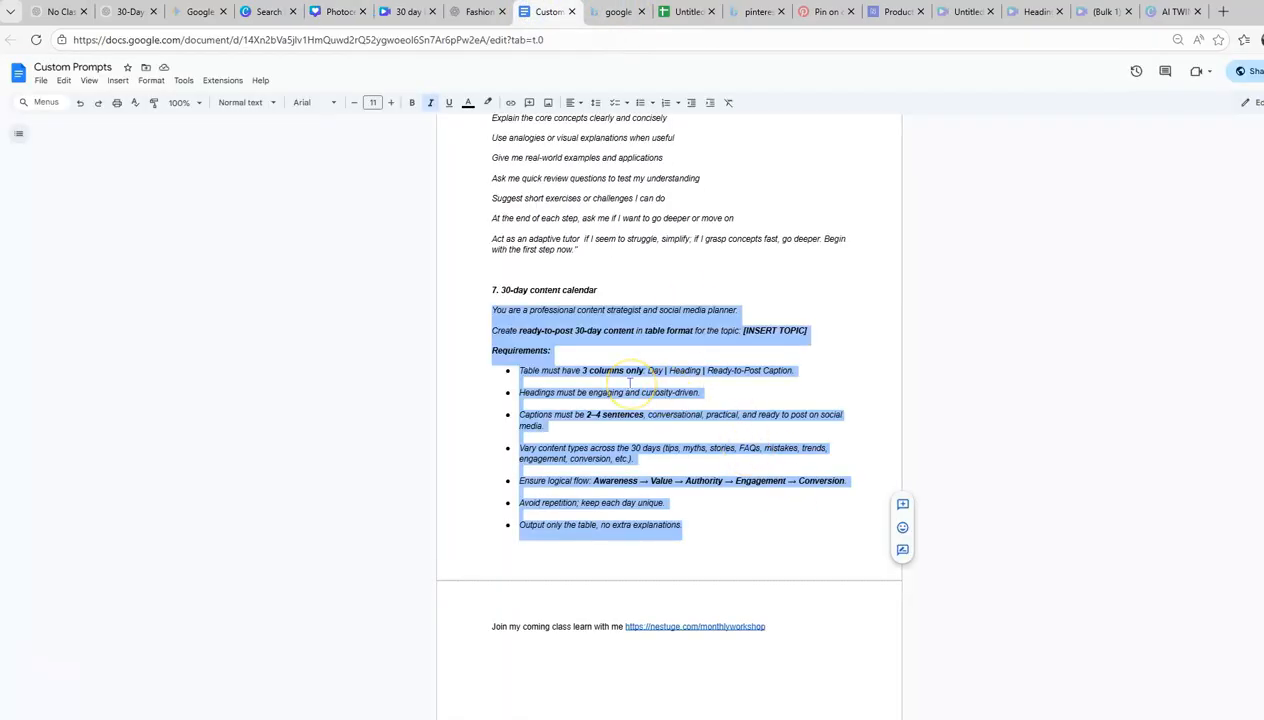
pyautogui.click(120, 12)
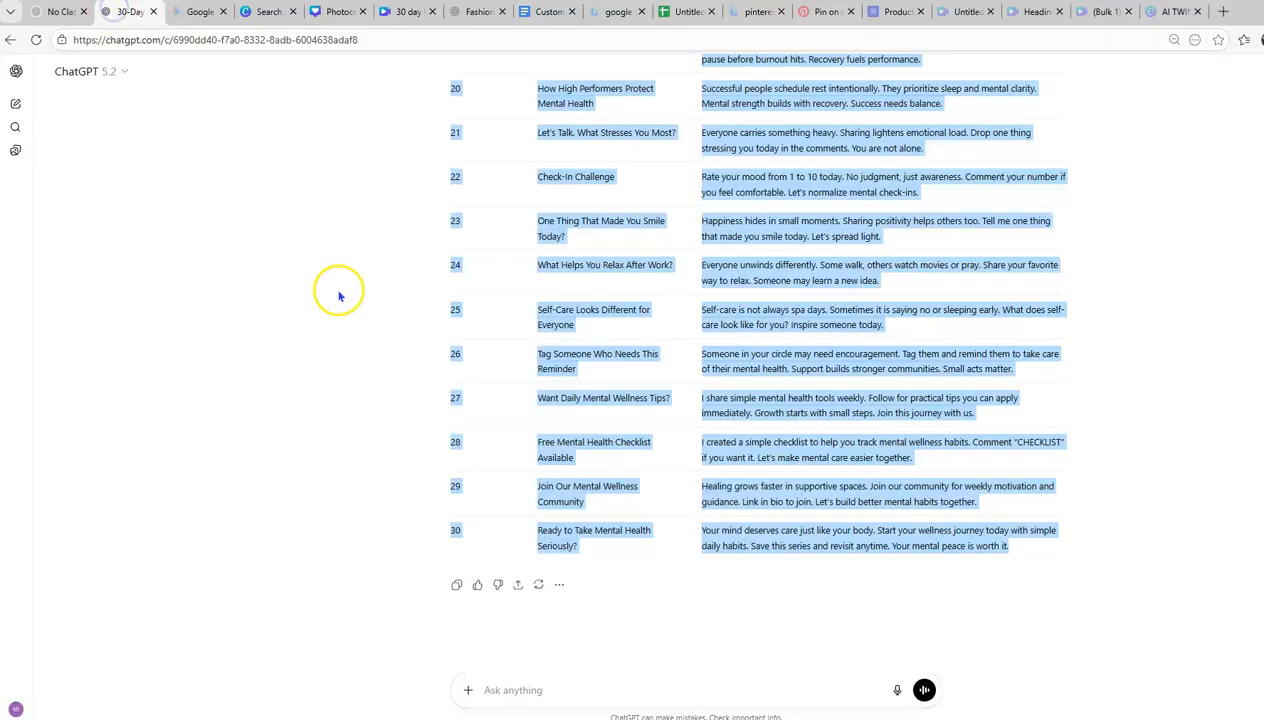
pyautogui.click(547, 690)
pyautogui.write('You are a professional content strategist and social media planner. Create ready-to-post 30-day content in table format for the topic: [INSERT TOPIC] Requirements: Table must have 3 columns only: Day | Heading | Ready-to-Post Caption. Headings must be engaging and curiosity-driven. Captions must be 2–4 sentences, conversational, practical, and ready to post on social media. Vary content types across the 30 days (tips, myths, stories, FAQs, mistakes, trends, engagement, conversion, etc.). Ensure logical flow: Awareness → Value → Authority → Engagement → Conversion. Avoid repetition: keep each day unique. Output only the table, no extra explanations.')
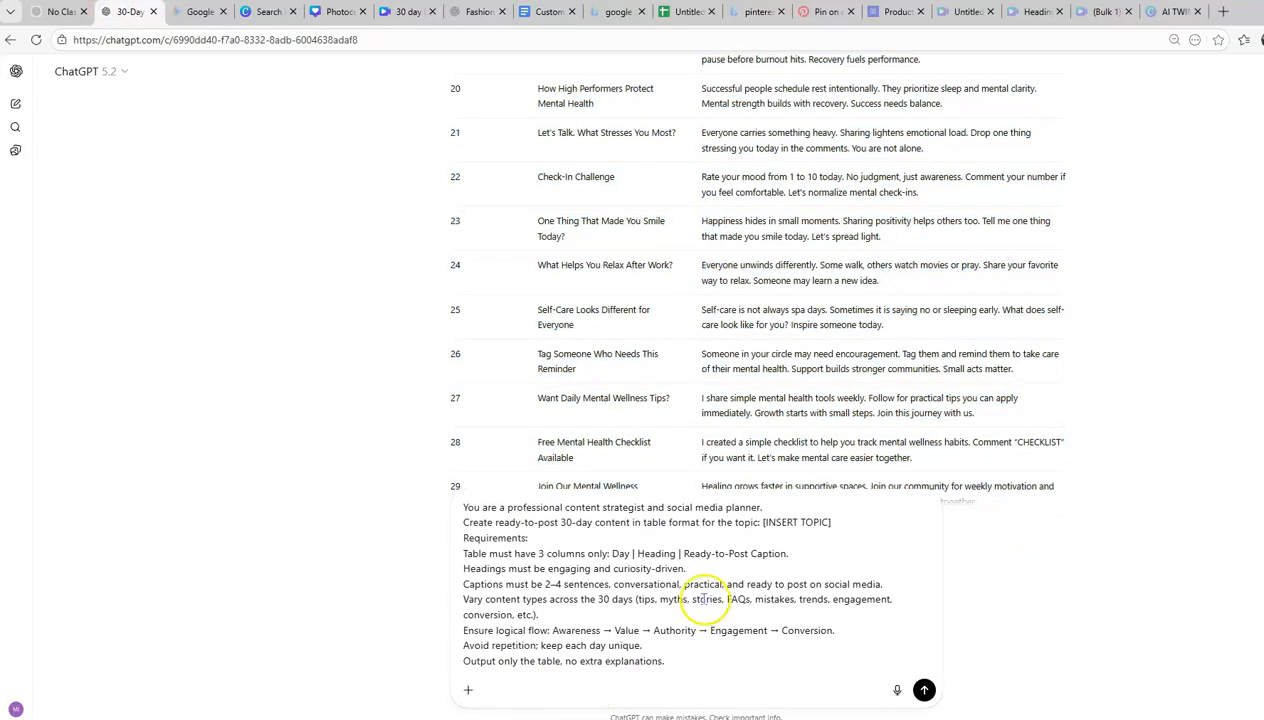
# Replace the [INSERT TOPIC] placeholder with "self care tips for women" and submit the prompt.
pyautogui.moveTo(764, 521); pyautogui.dragTo(829, 521)
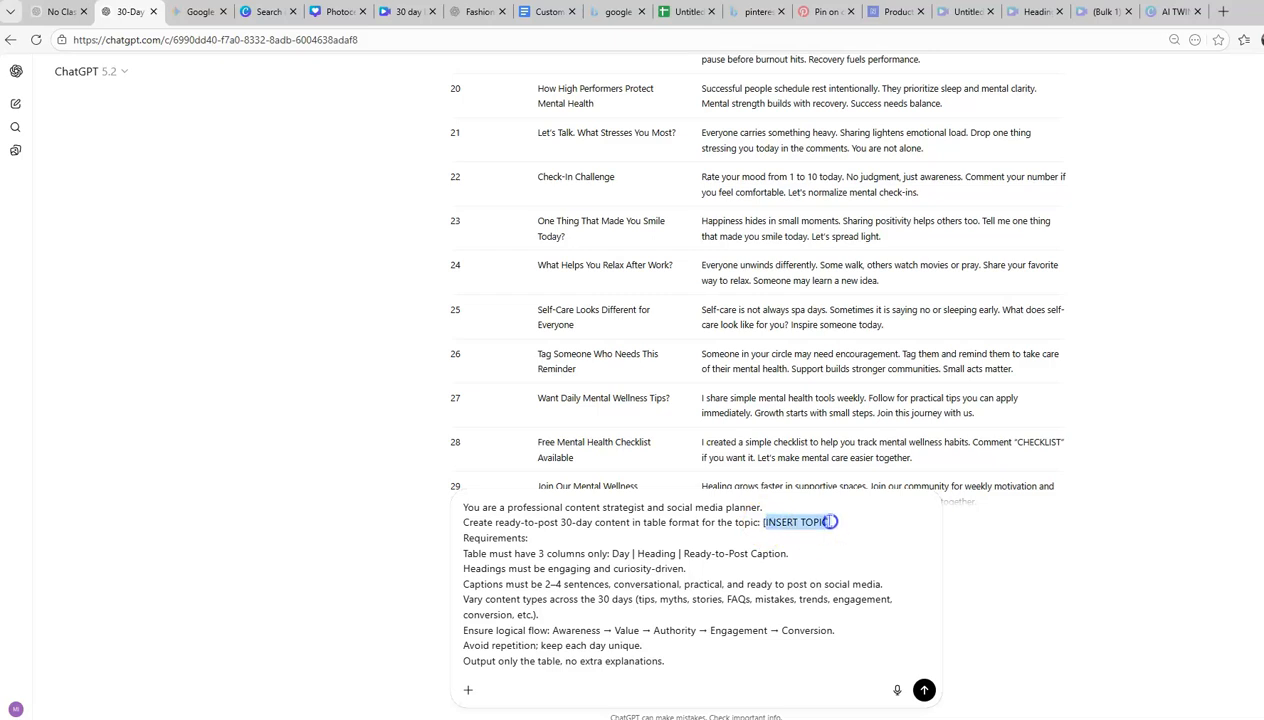
pyautogui.press('BackSpace')
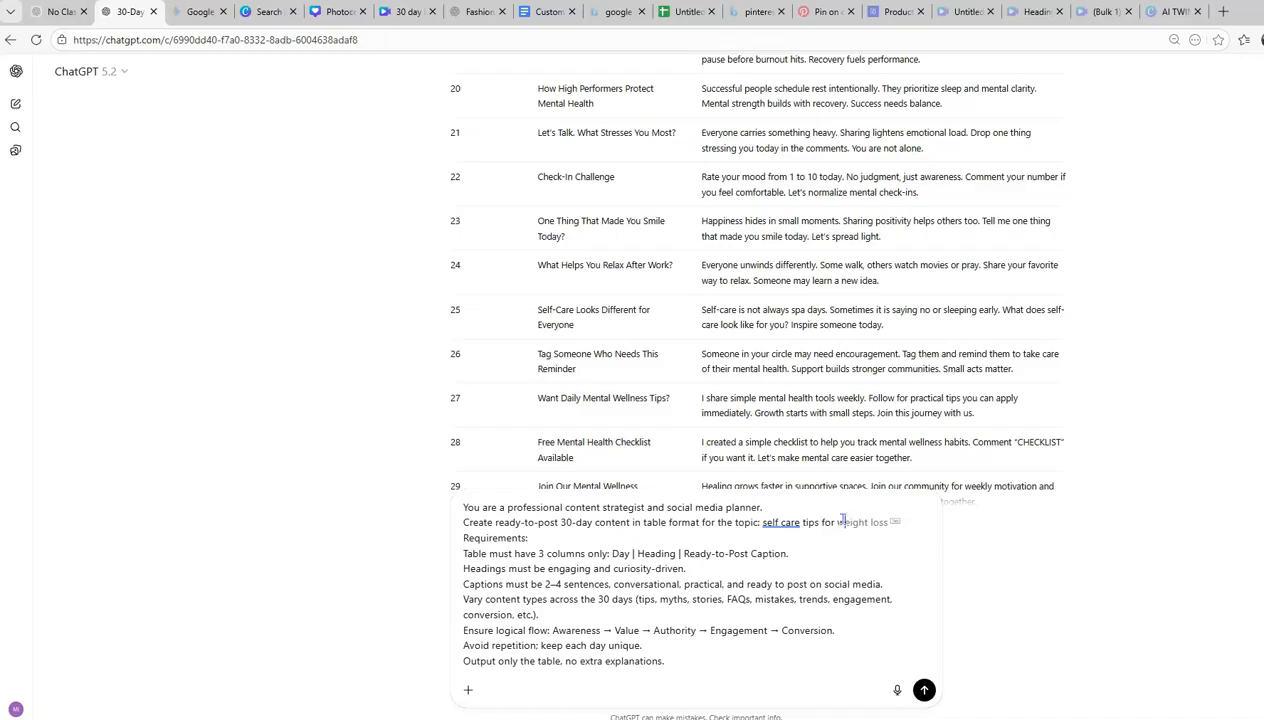
pyautogui.click(840, 521)
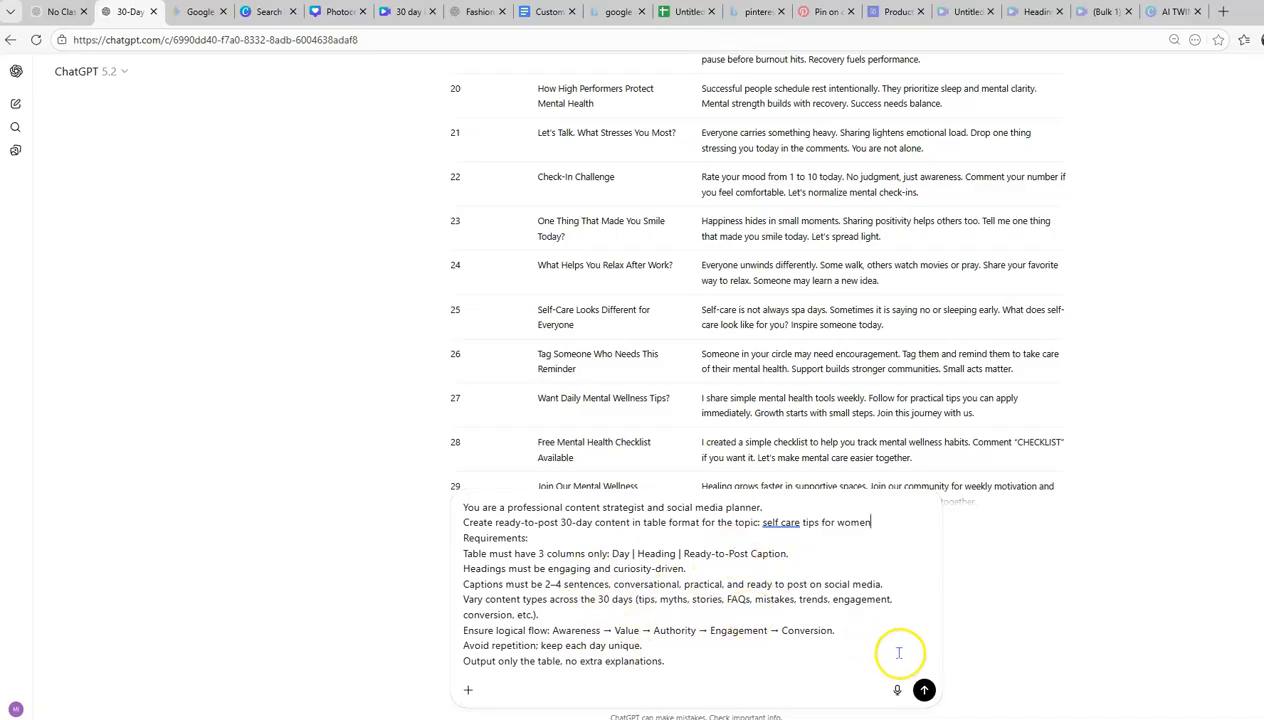
pyautogui.click(924, 690)
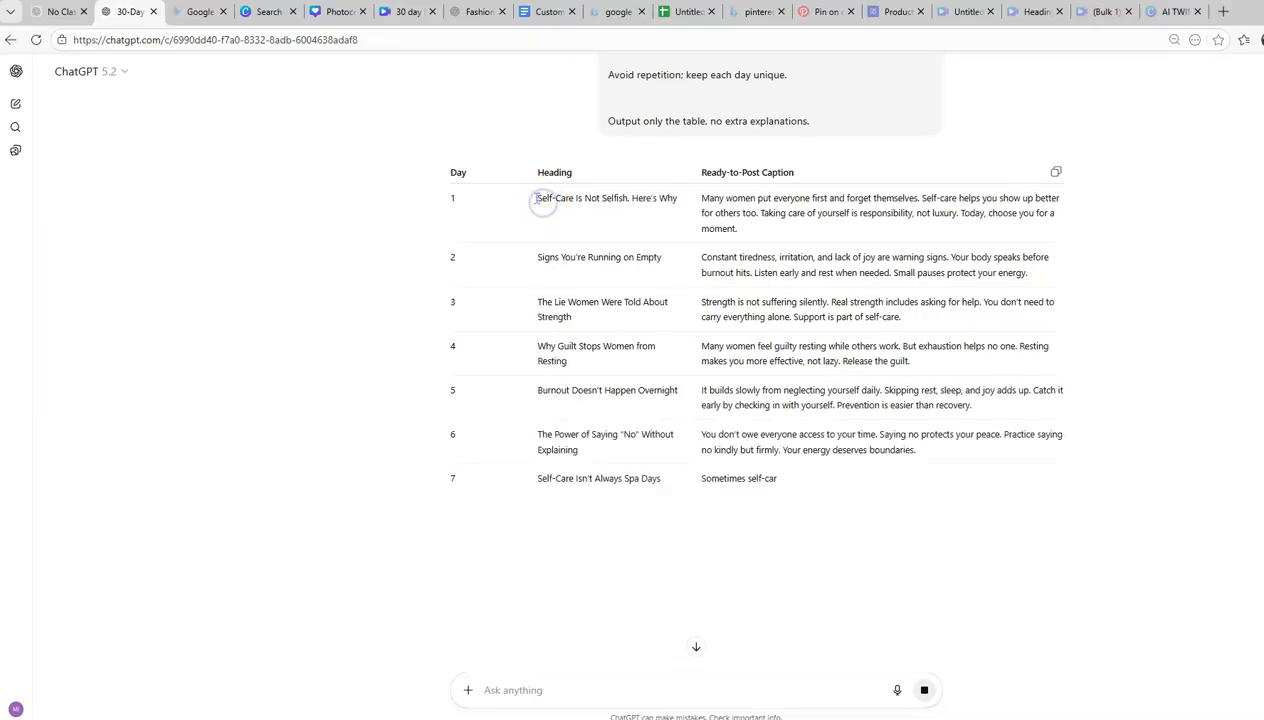
# Copy the Day 1 heading "Self-Care Is Not Selfish. Here's Why" and paste it over the heading text in the Canva design.
pyautogui.moveTo(539, 198); pyautogui.dragTo(688, 199)
pyautogui.hotkey('ctrl', 'c')
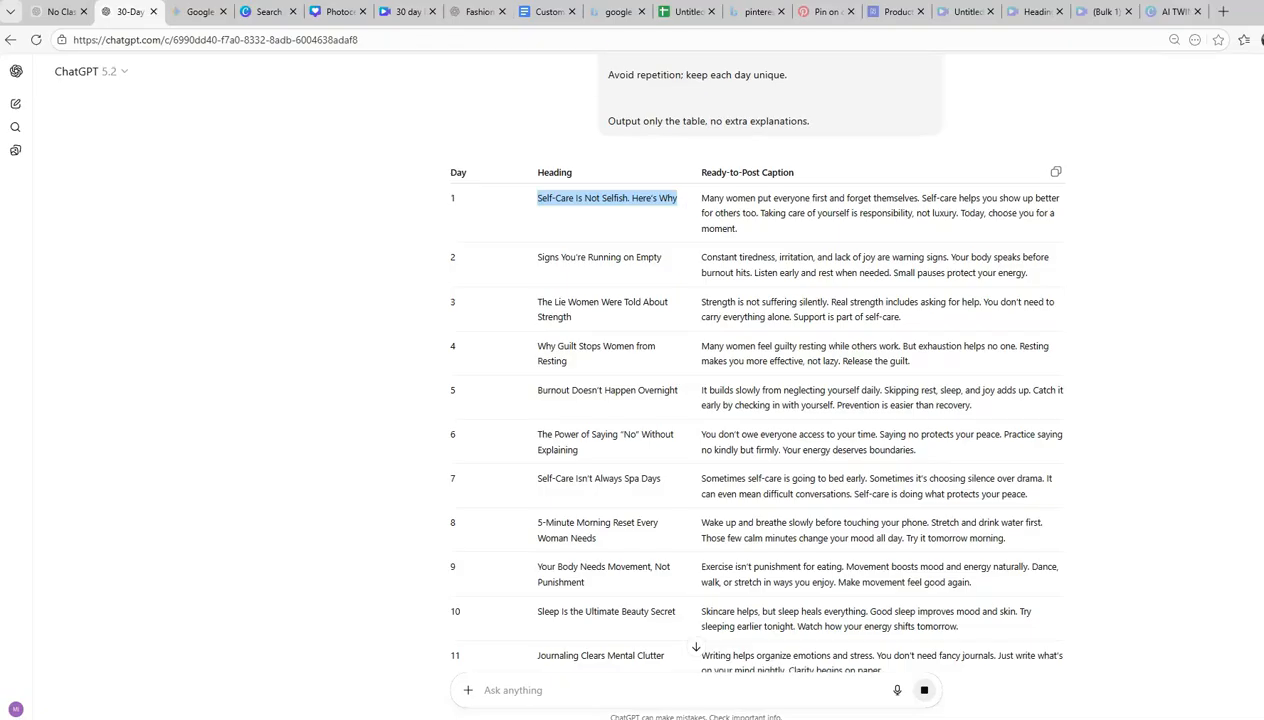
pyautogui.click(335, 14)
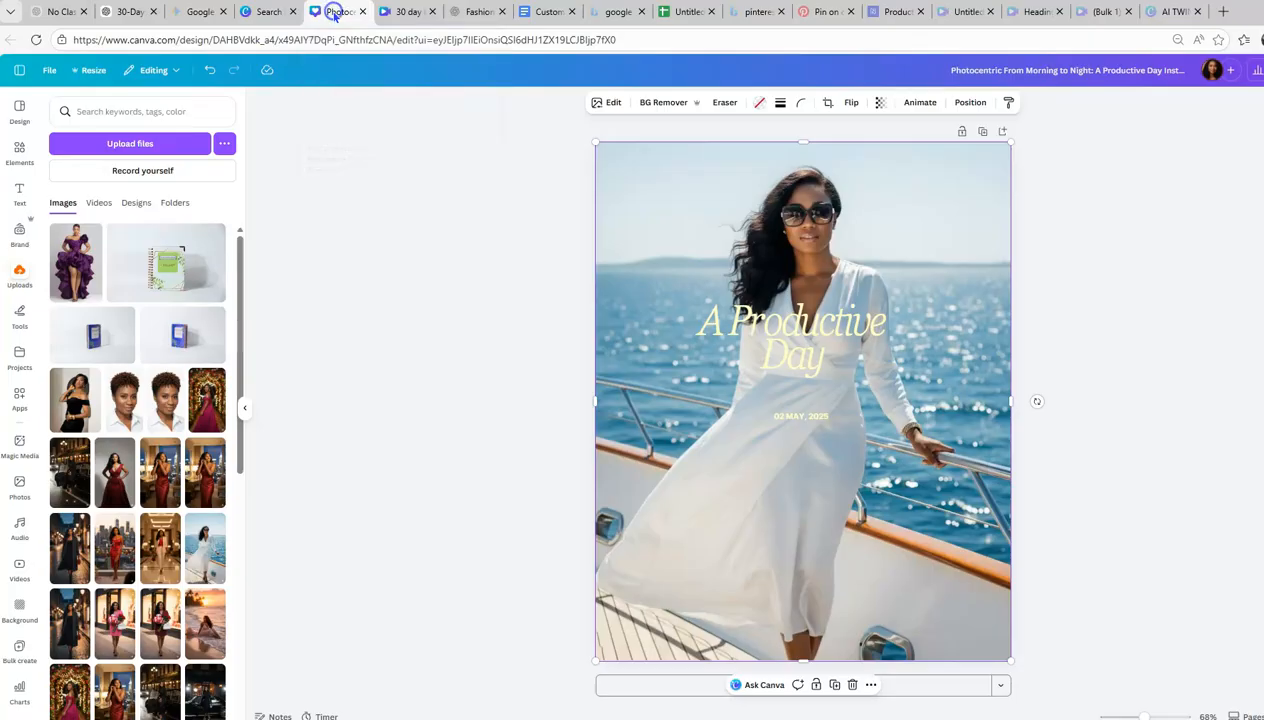
pyautogui.click(757, 345)
pyautogui.click(757, 342)
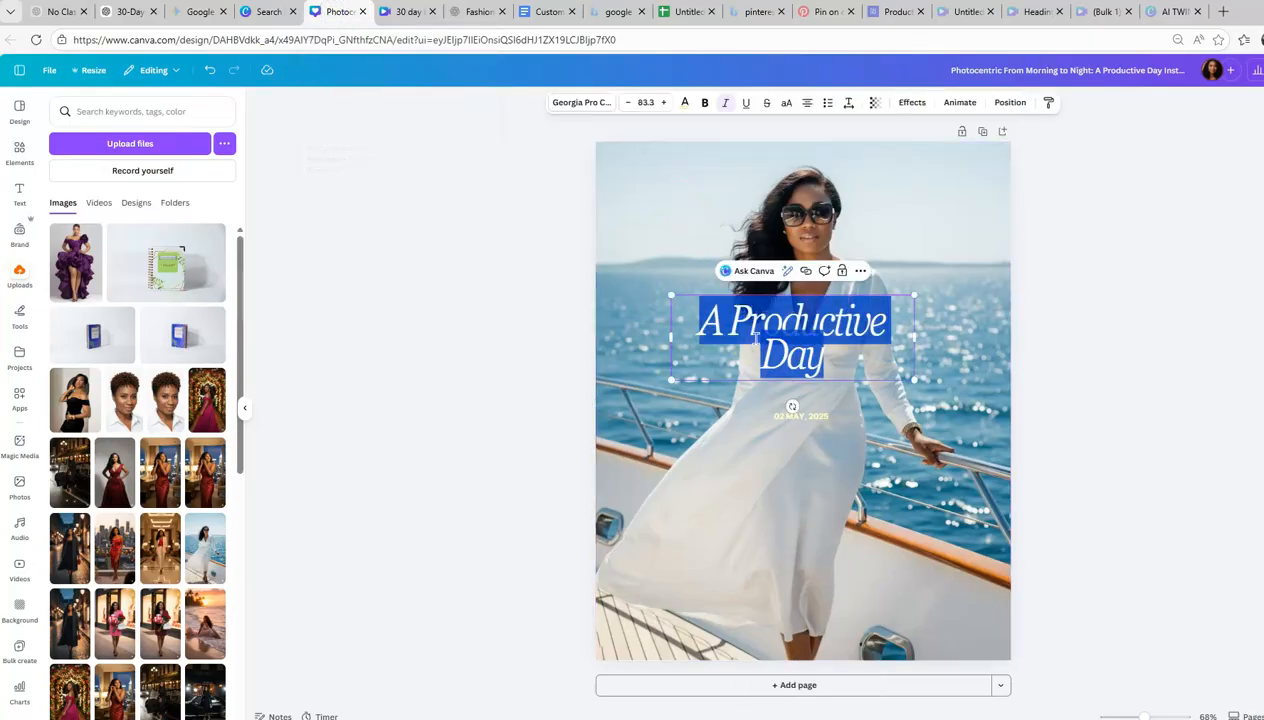
pyautogui.hotkey('ctrl', 'v')
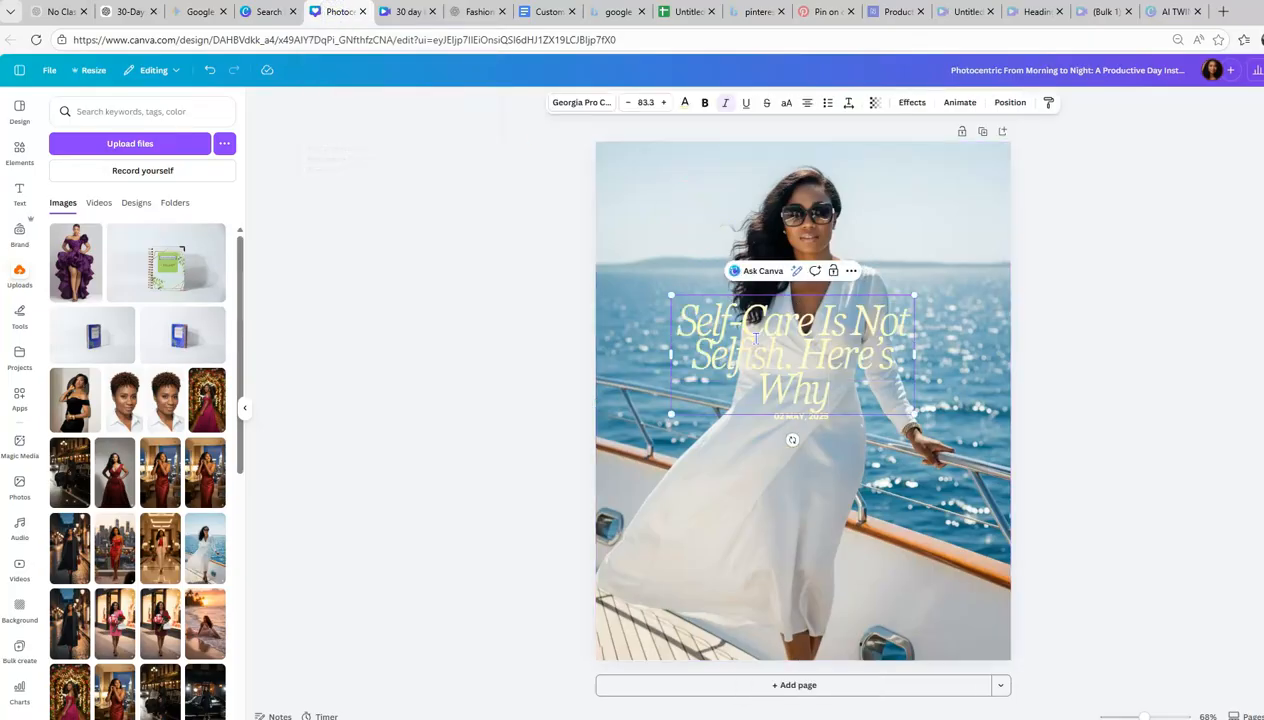
# Change the heading's text color to solid black.
pyautogui.click(910, 450)
pyautogui.click(874, 382)
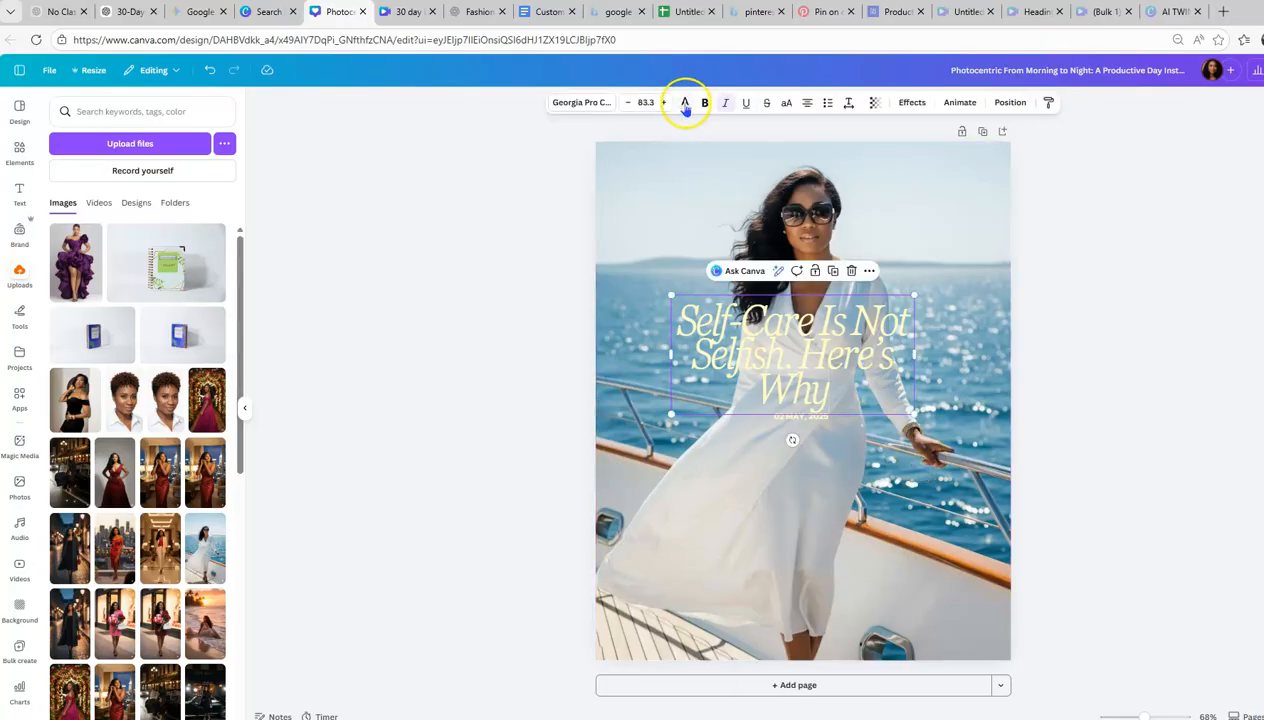
pyautogui.click(685, 104)
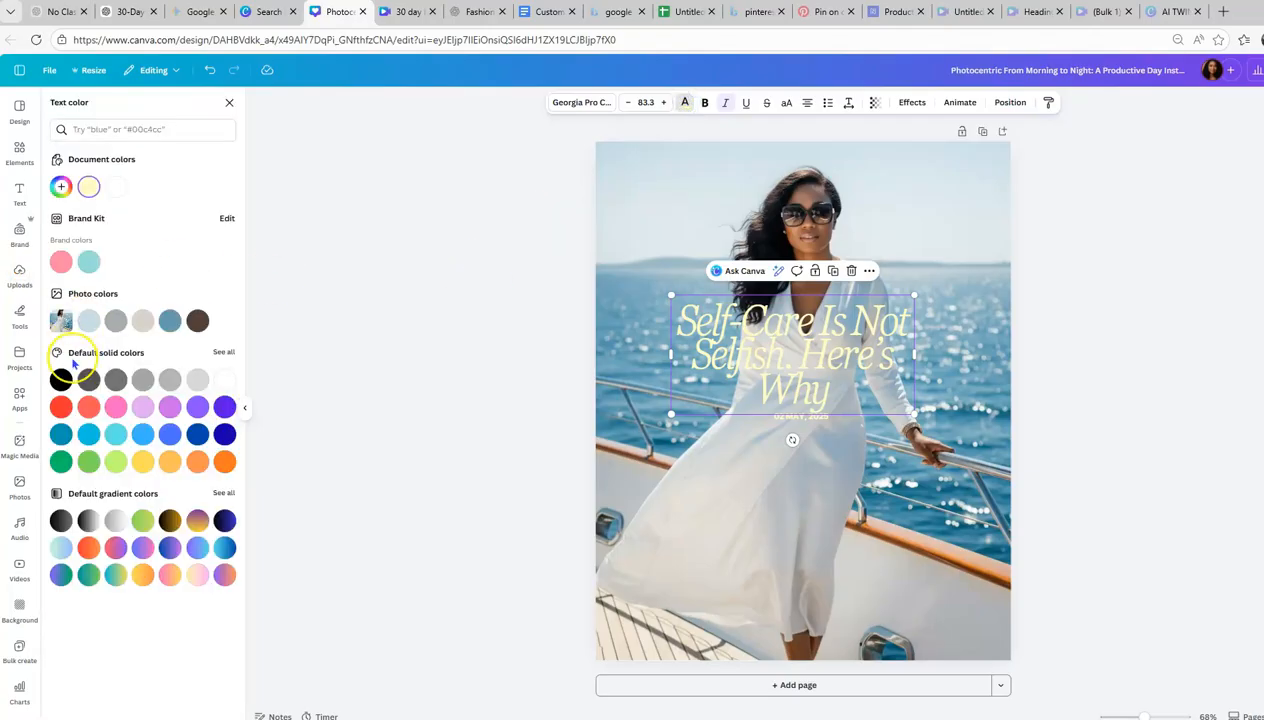
pyautogui.click(61, 379)
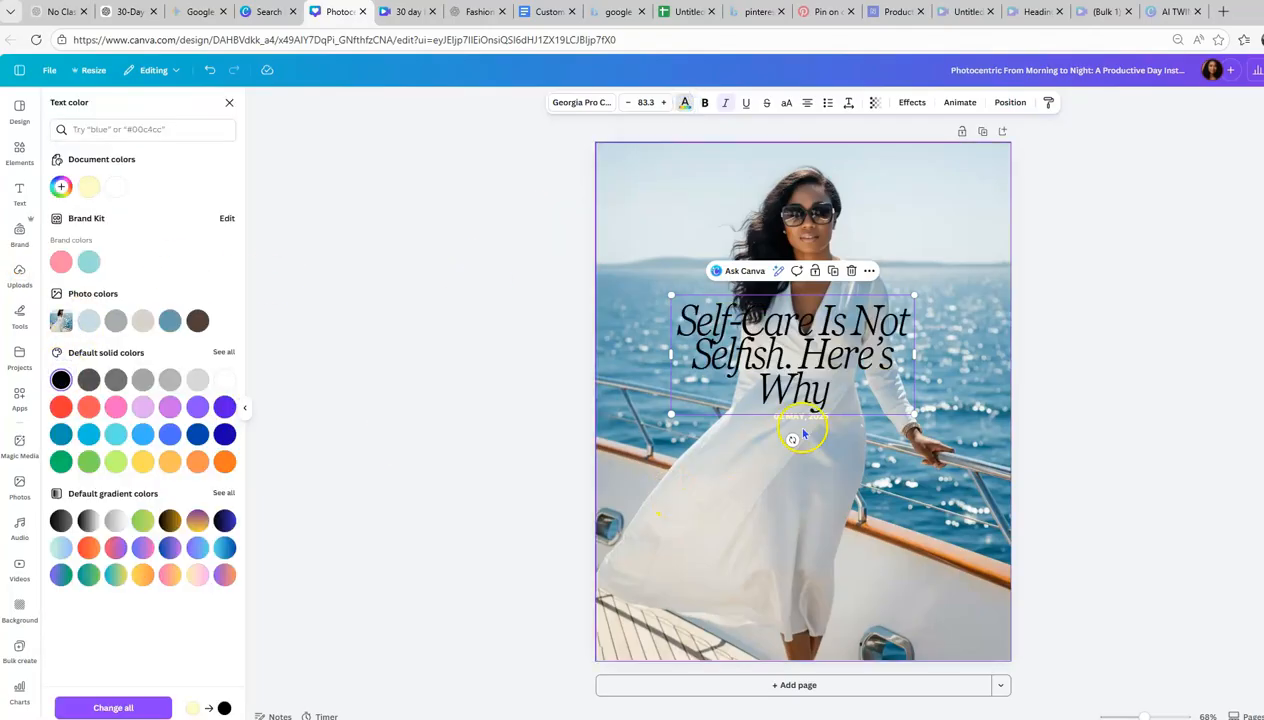
# Move the date text down clear of the heading and replace it with the Day 1 caption copied from the ChatGPT table.
pyautogui.moveTo(807, 420); pyautogui.dragTo(830, 465)
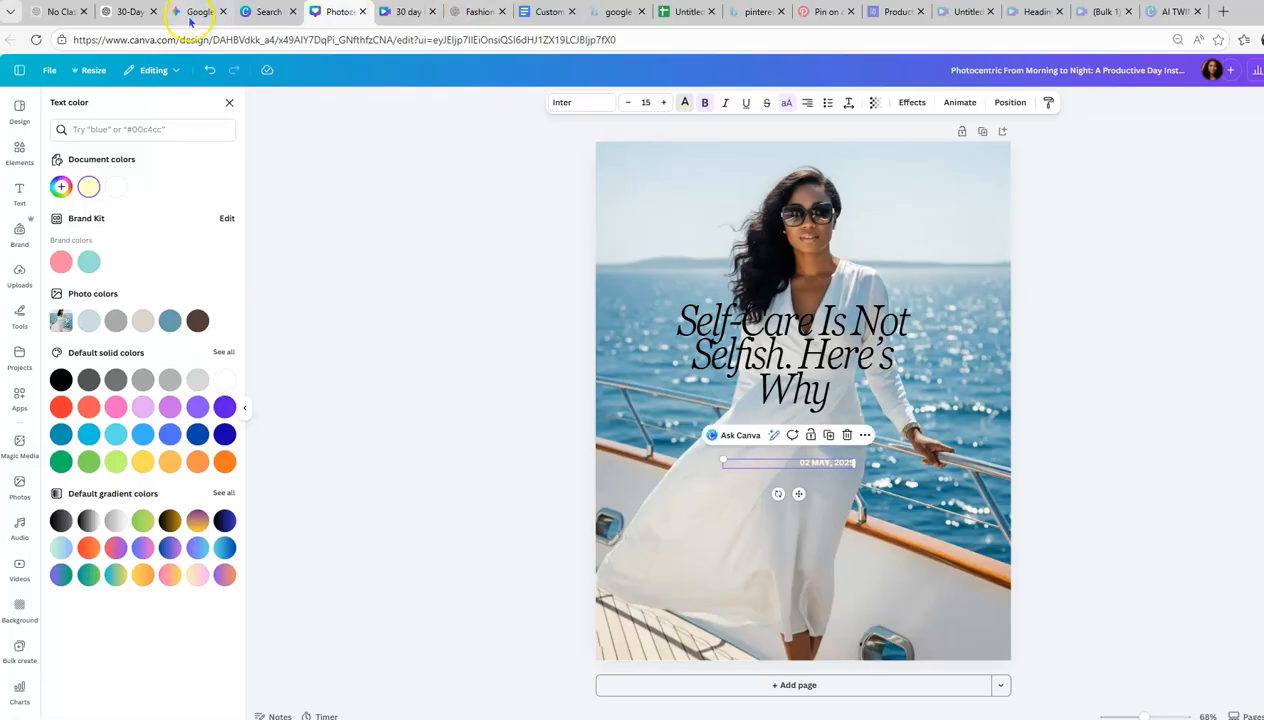
pyautogui.click(128, 11)
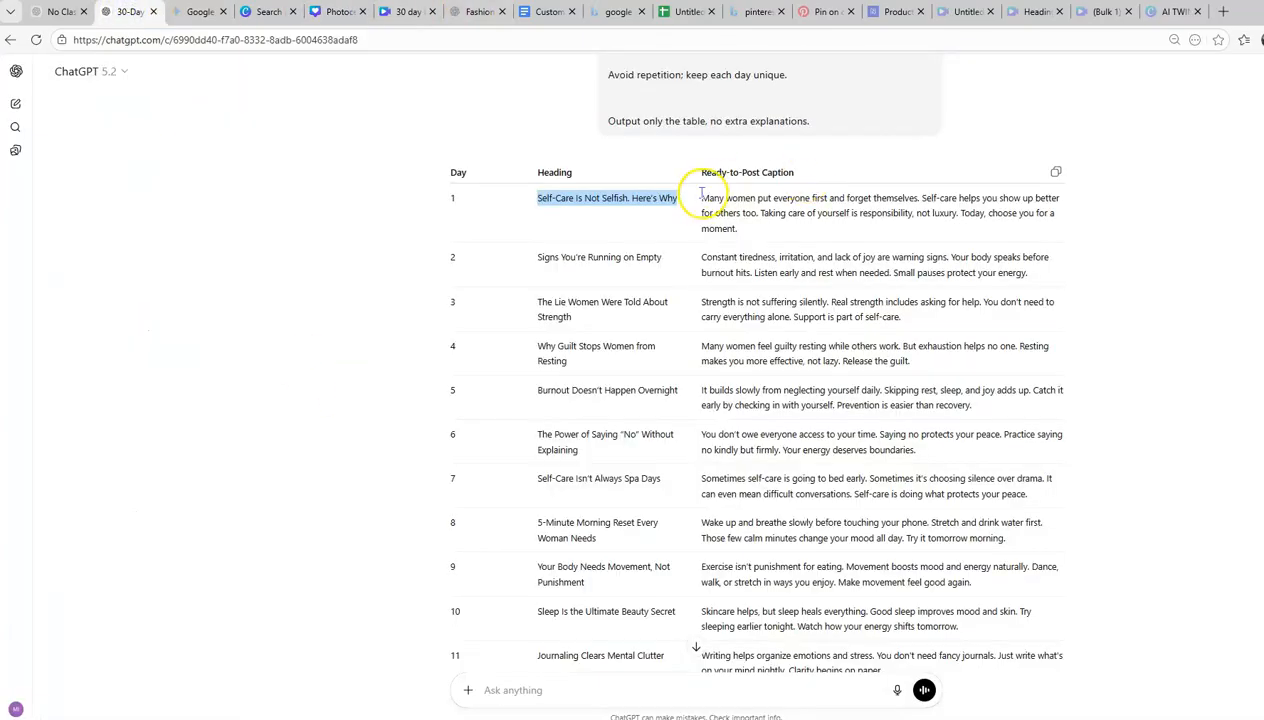
pyautogui.moveTo(701, 200); pyautogui.dragTo(740, 228)
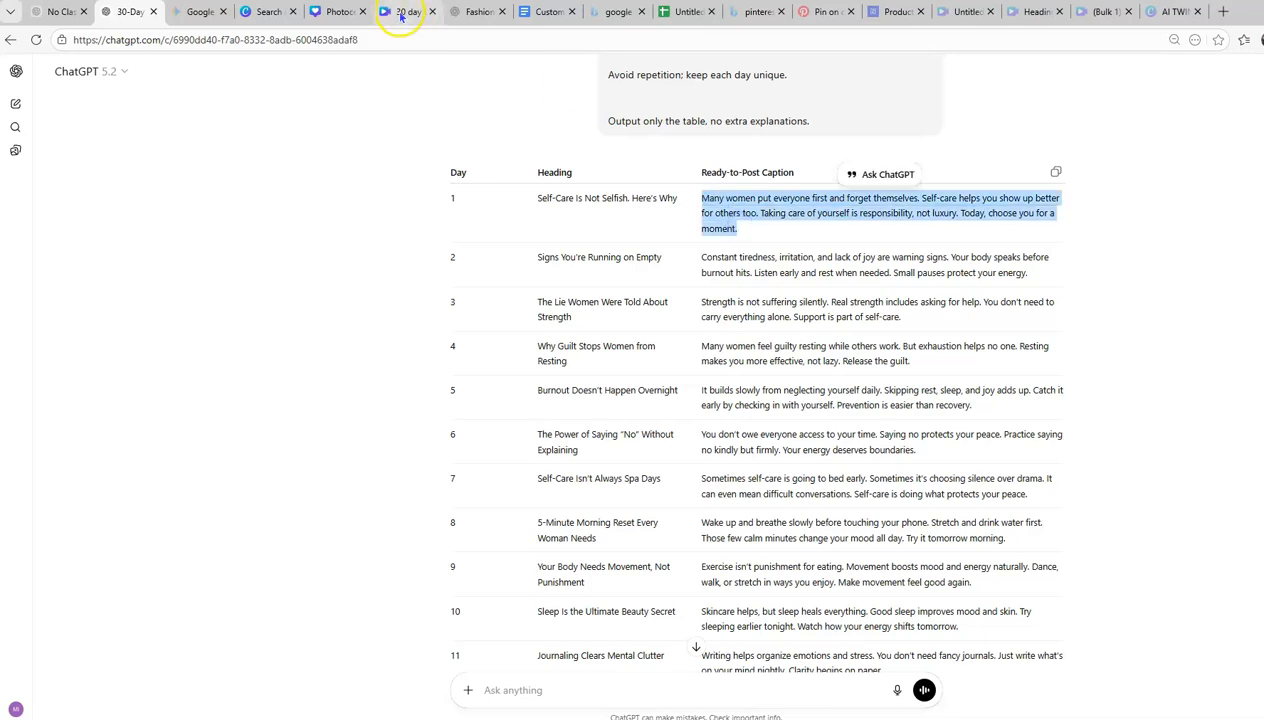
pyautogui.moveTo(405, 12)
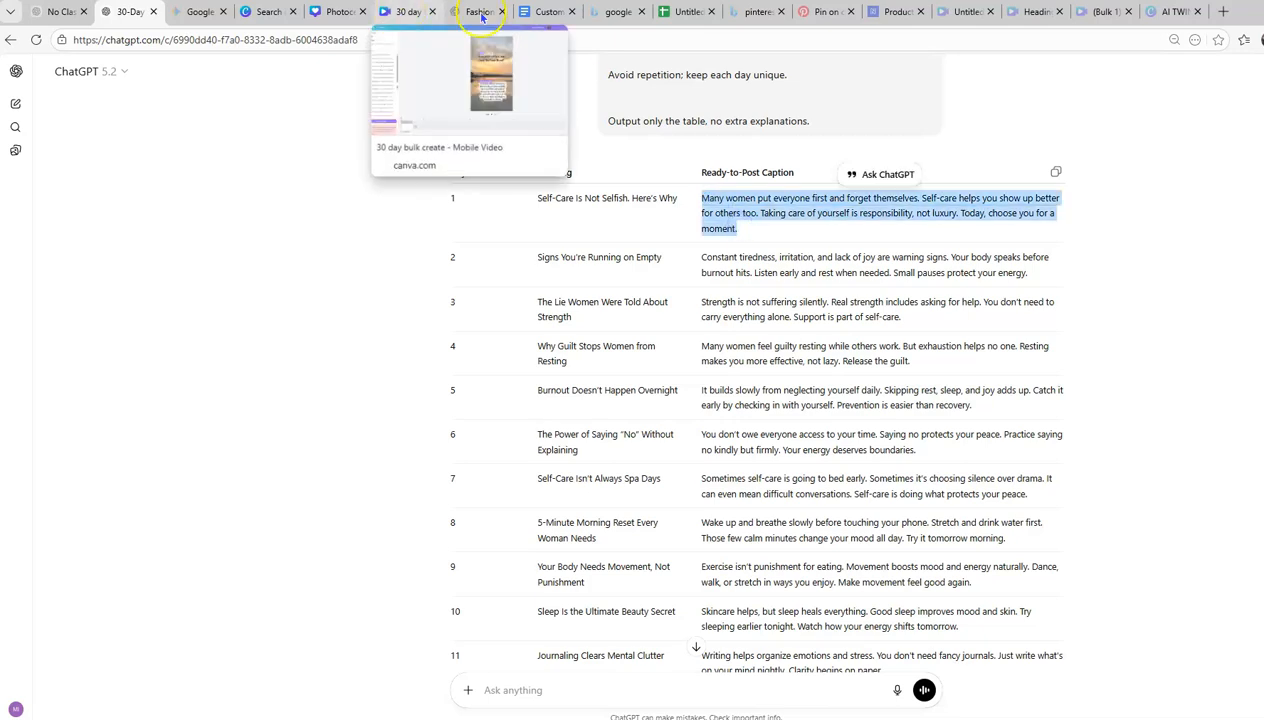
pyautogui.click(381, 15)
pyautogui.click(330, 12)
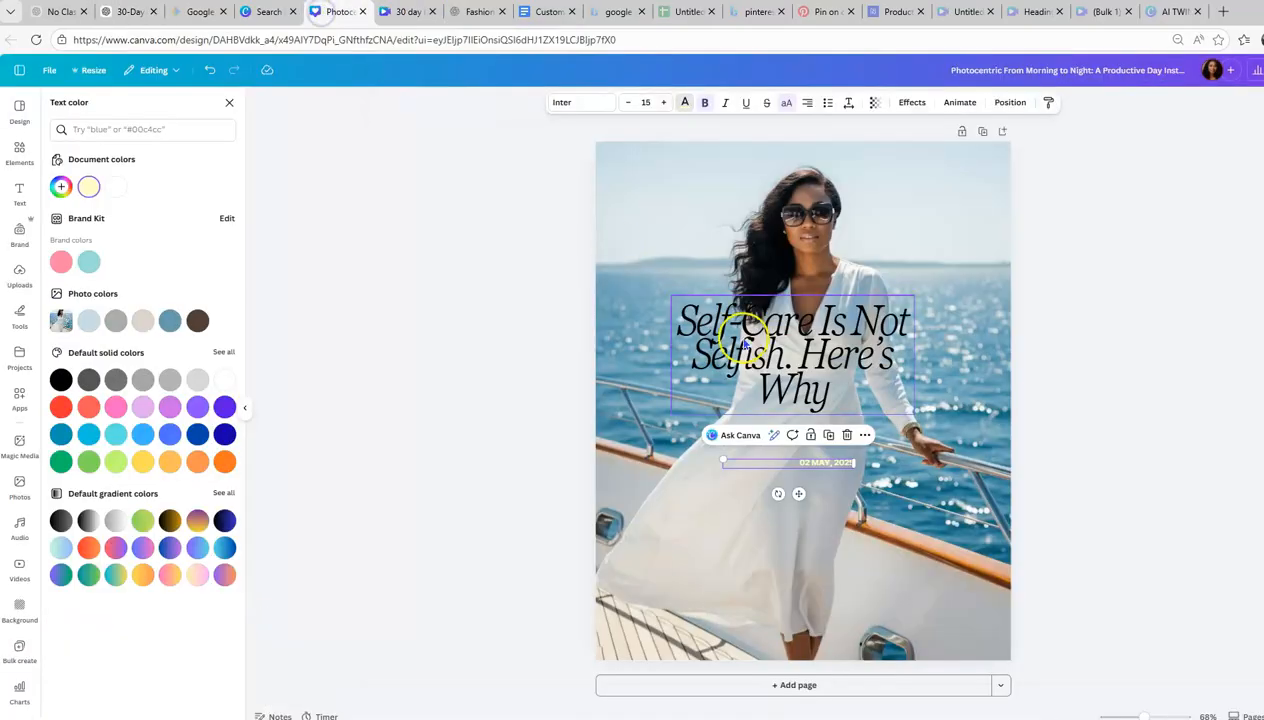
pyautogui.doubleClick(806, 461)
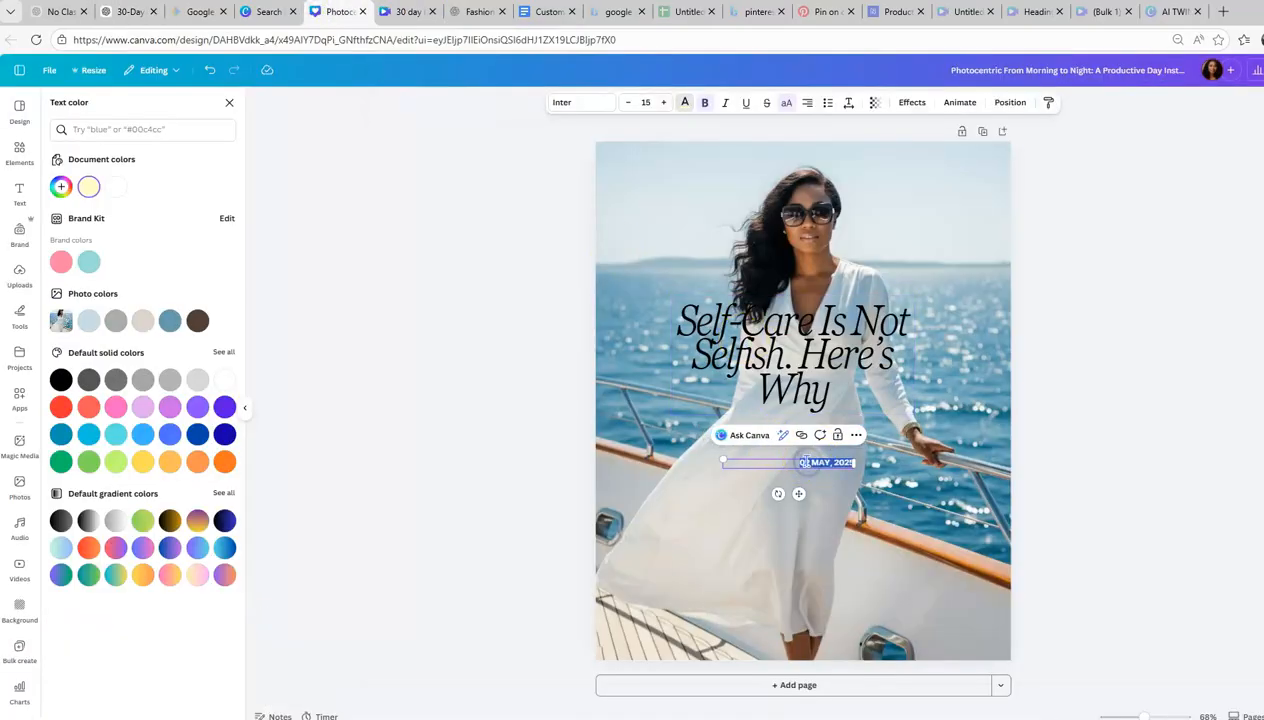
pyautogui.hotkey('ctrl', 'v')
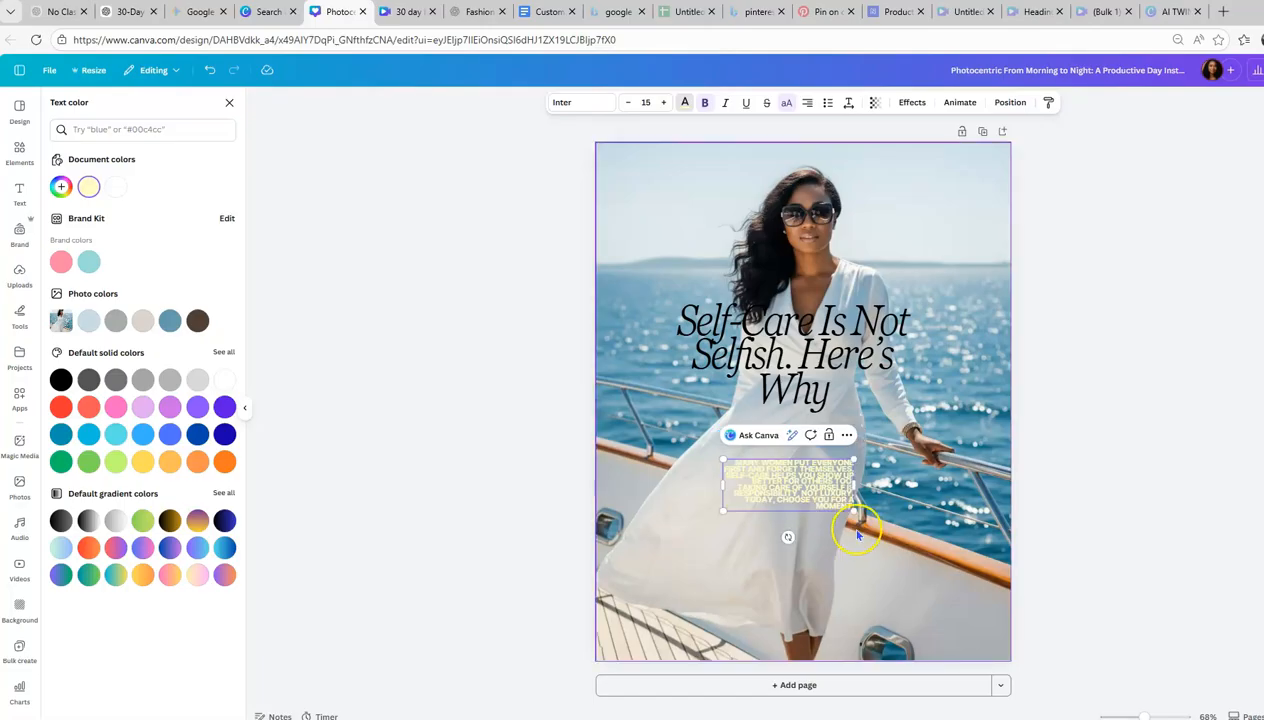
# Scale the caption text up to a font size of about 27.8 and reposition it beneath the heading.
pyautogui.moveTo(857, 513); pyautogui.dragTo(962, 578)
pyautogui.click(882, 622)
pyautogui.moveTo(858, 511); pyautogui.dragTo(817, 494)
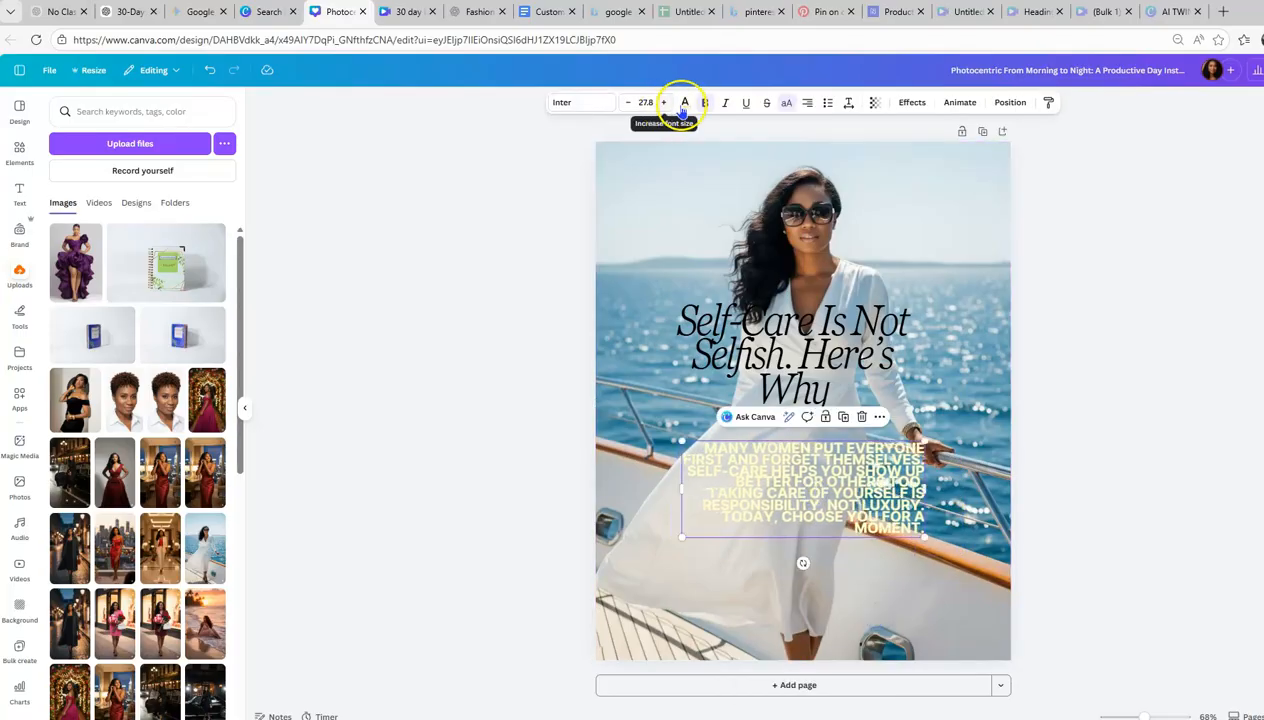
# Color the caption text black and give it the Background text effect in light turquoise.
pyautogui.click(685, 104)
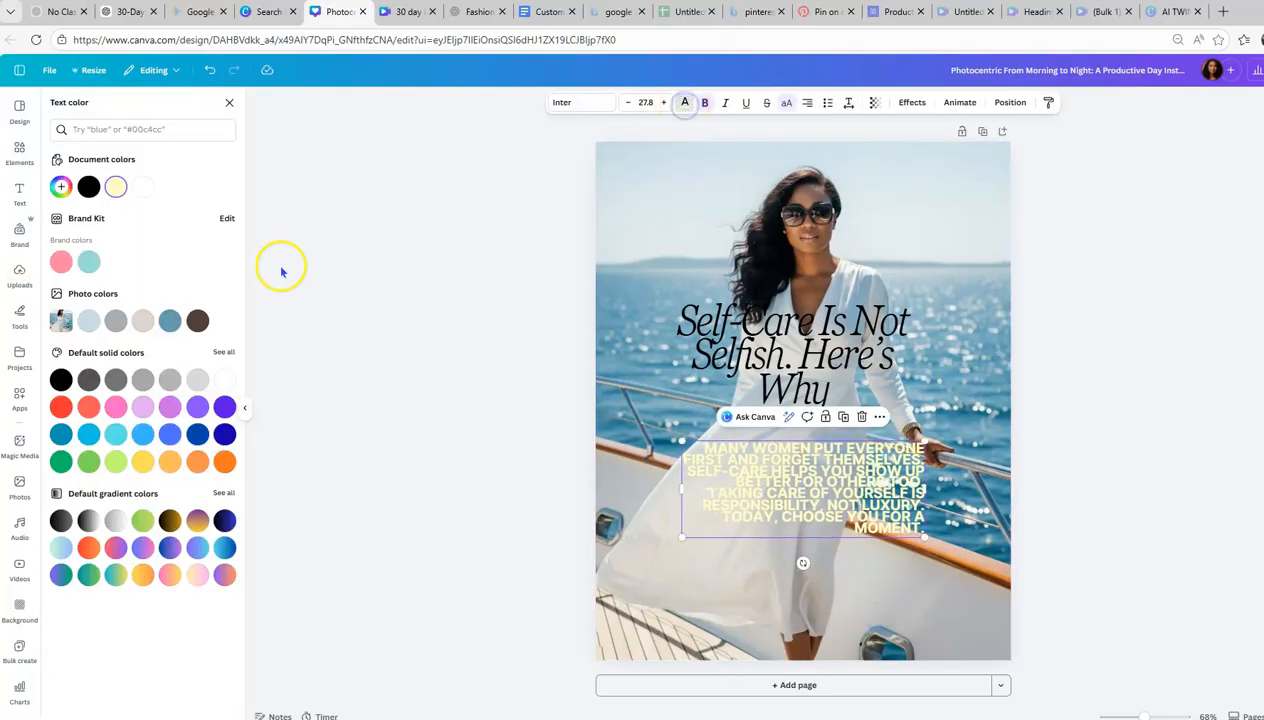
pyautogui.click(61, 379)
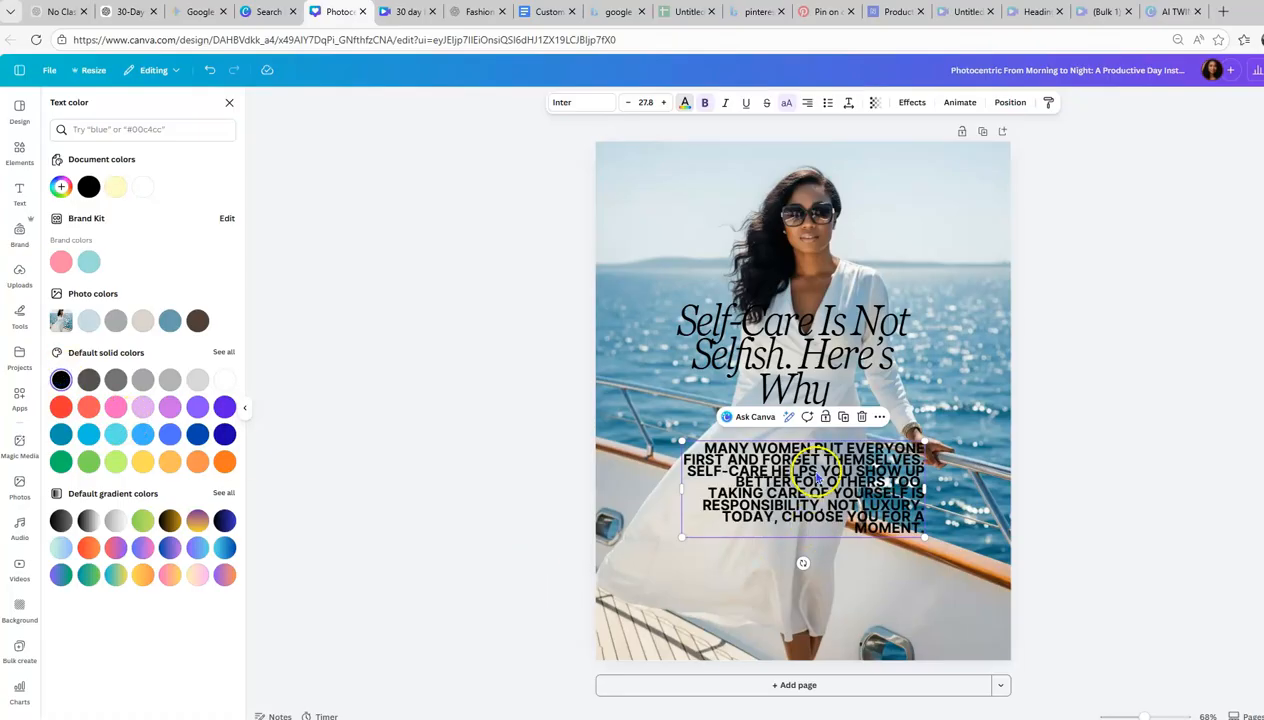
pyautogui.click(910, 102)
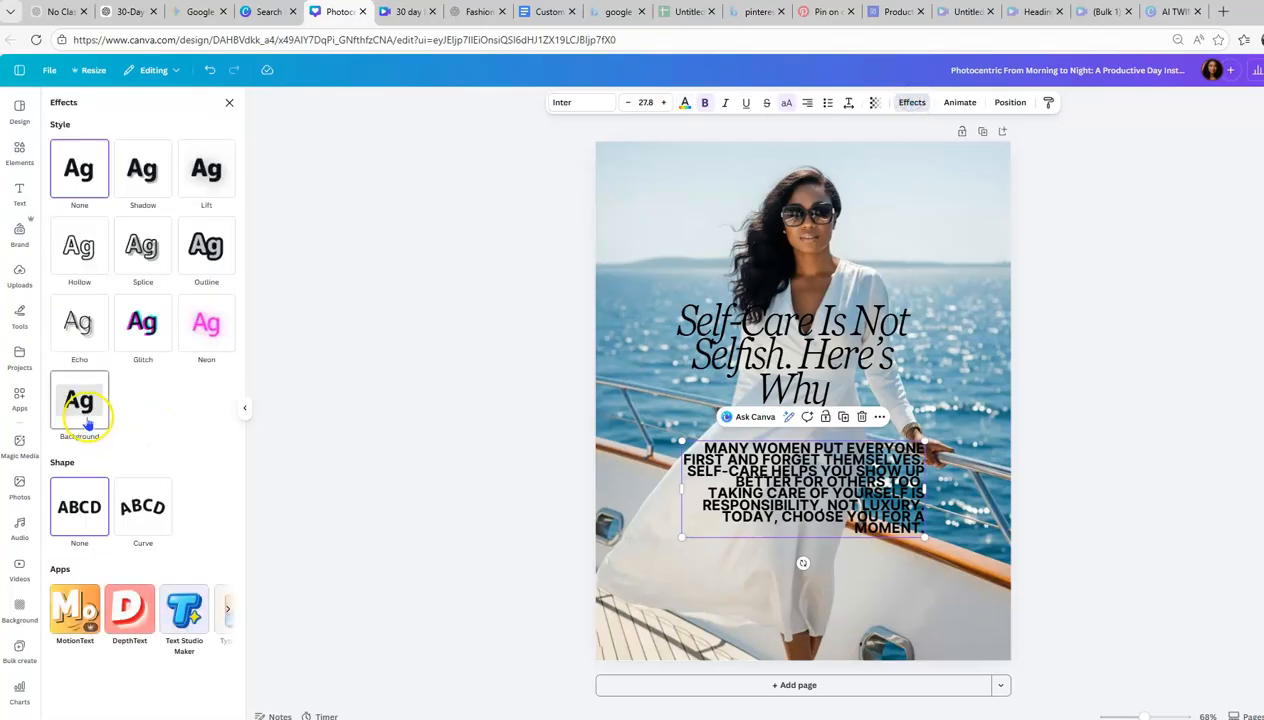
pyautogui.click(86, 426)
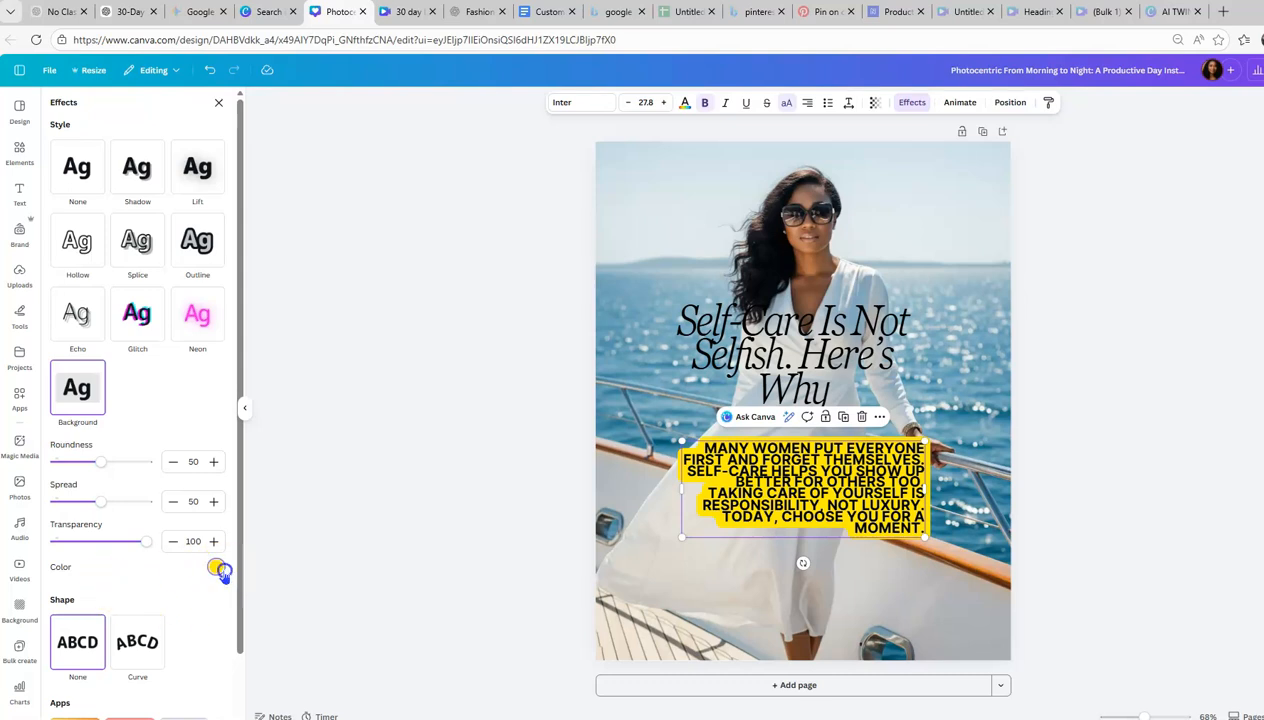
pyautogui.click(216, 567)
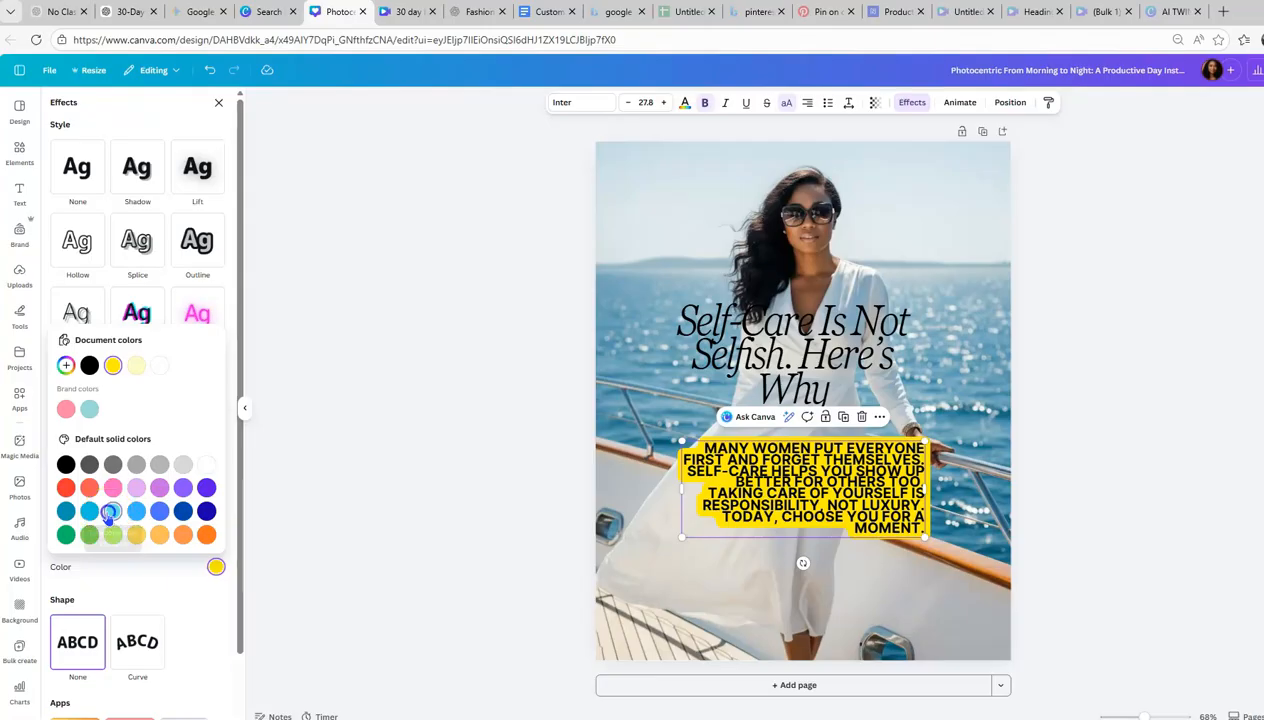
pyautogui.click(112, 512)
pyautogui.click(65, 512)
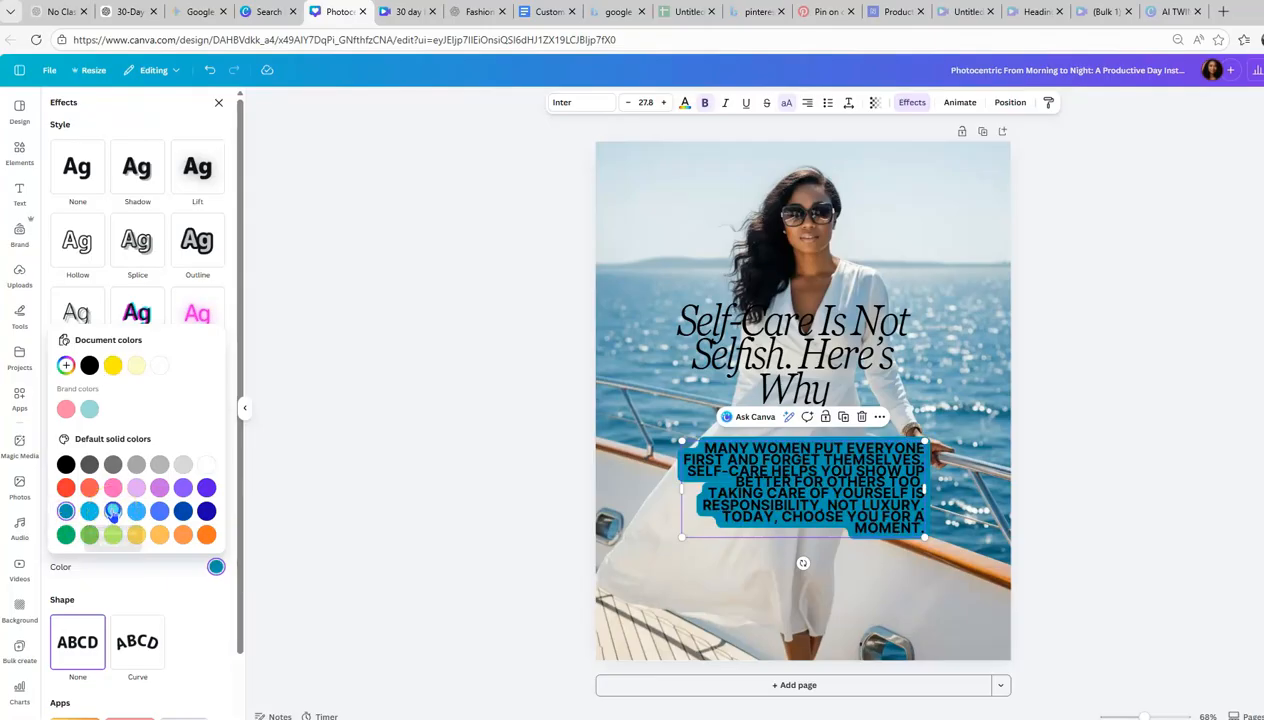
pyautogui.click(112, 511)
pyautogui.click(1114, 410)
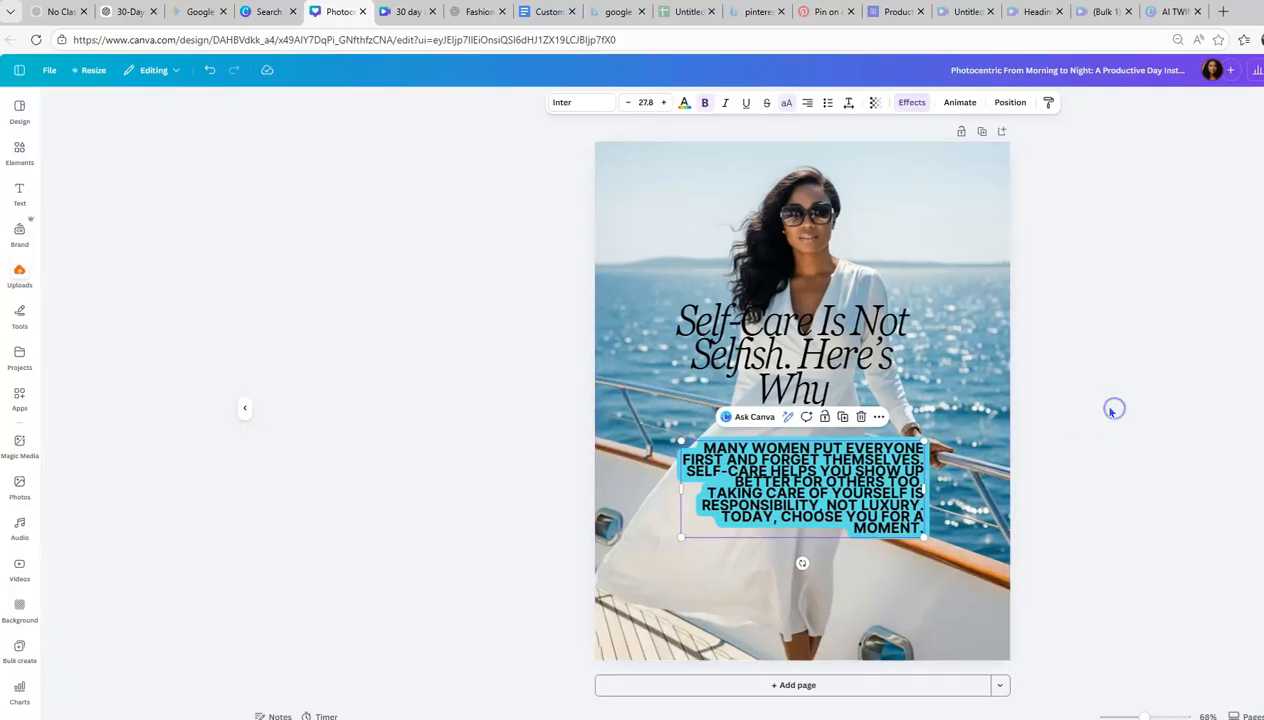
pyautogui.click(1069, 411)
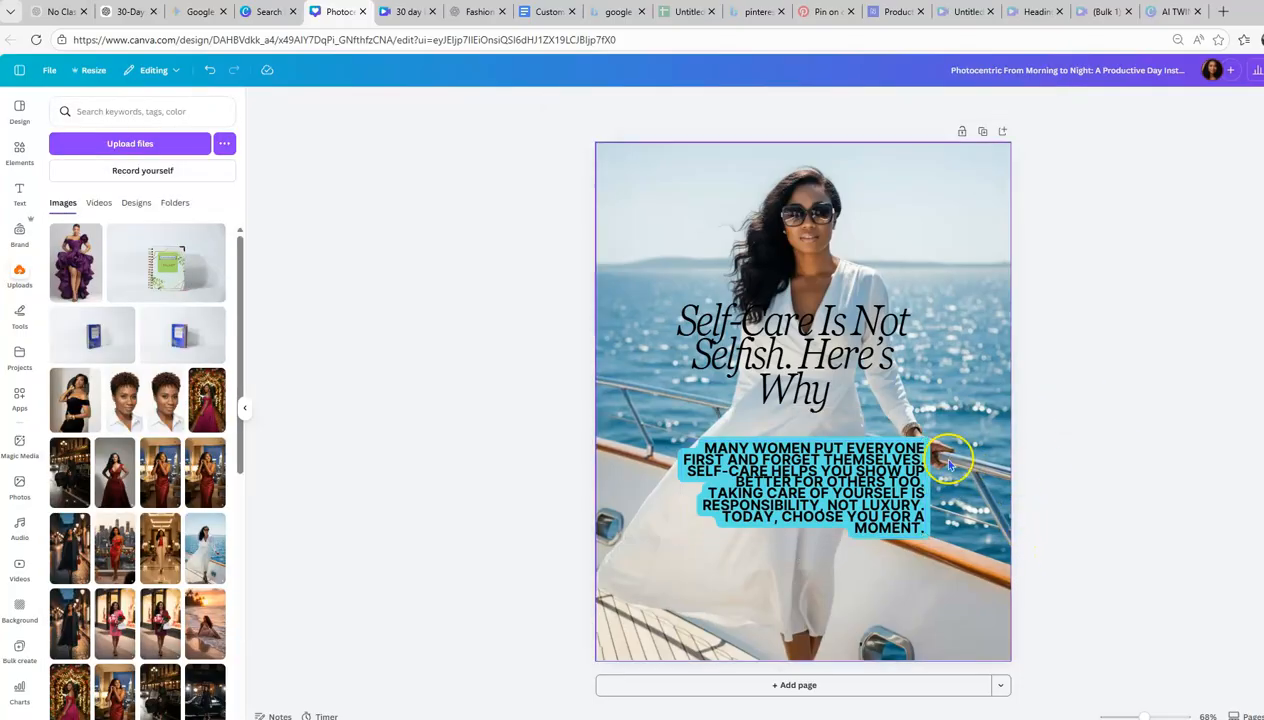
# Move the heading down slightly so that it sits directly above the caption.
pyautogui.moveTo(822, 347)
pyautogui.mouseDown()
pyautogui.moveTo(824, 379)
pyautogui.moveTo(829, 366)
pyautogui.mouseUp()
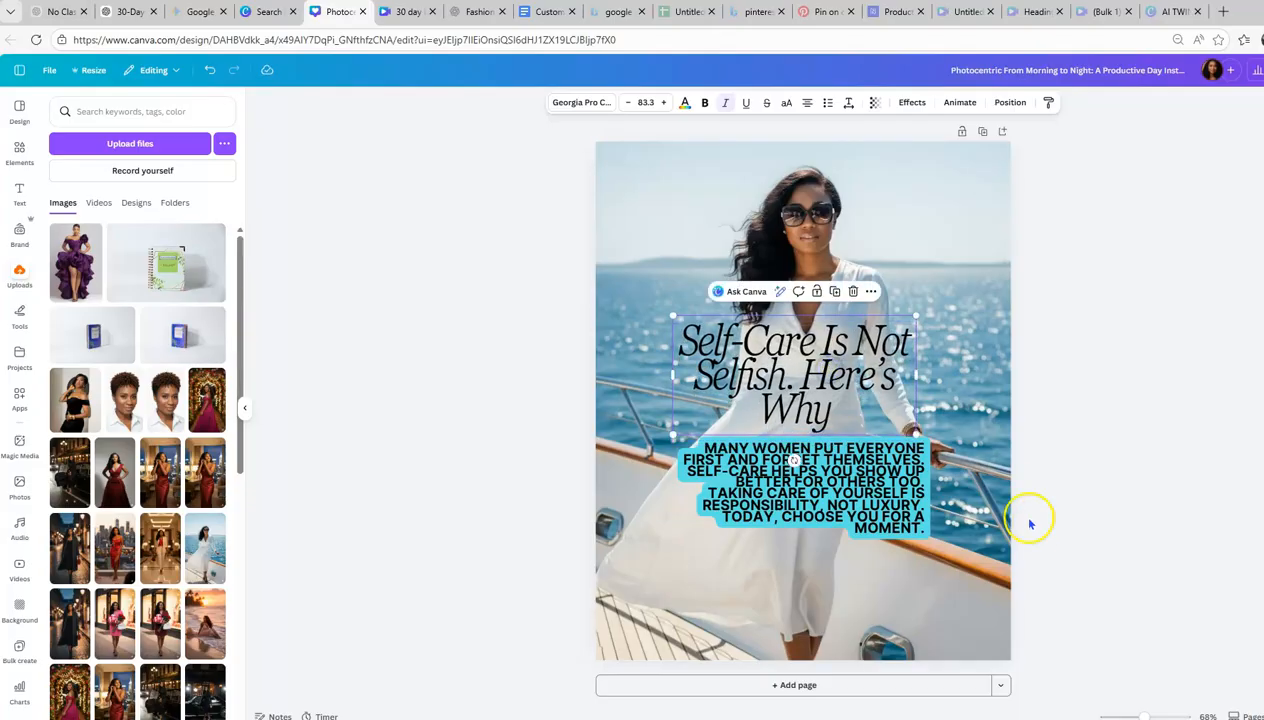
pyautogui.click(843, 488)
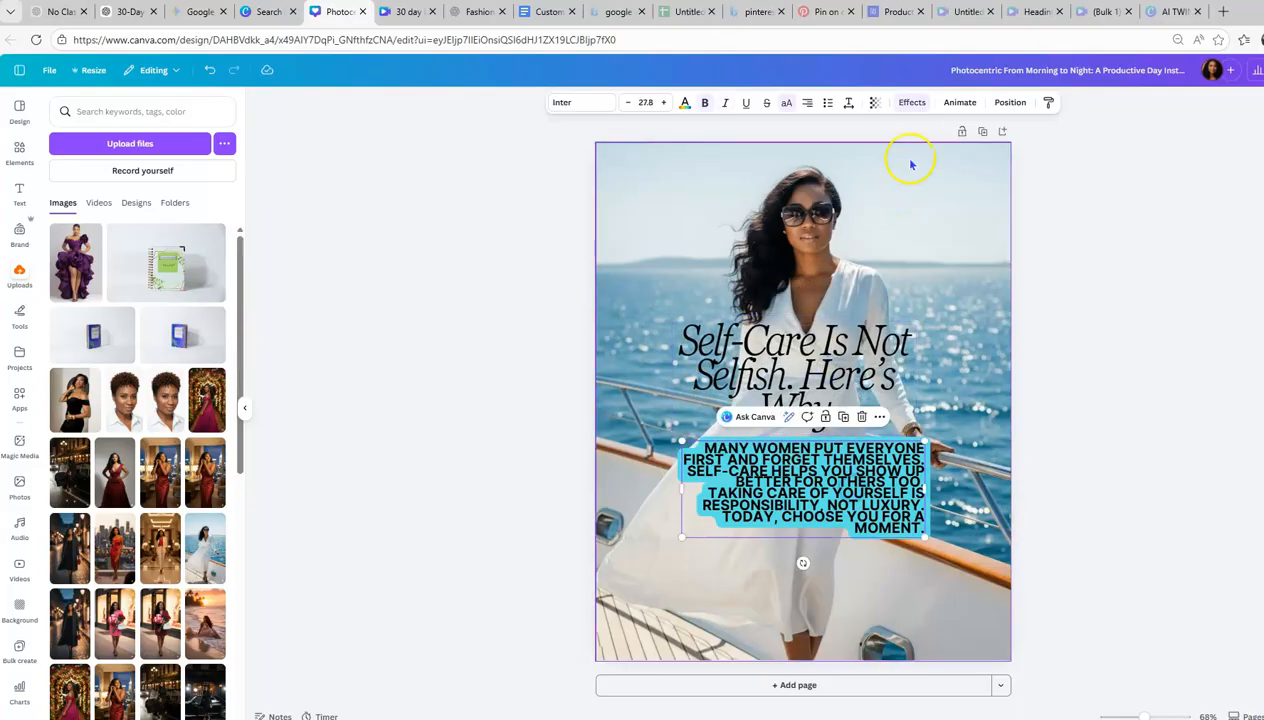
# Change the color of the caption's Background text effect to white and deselect the caption.
pyautogui.click(910, 104)
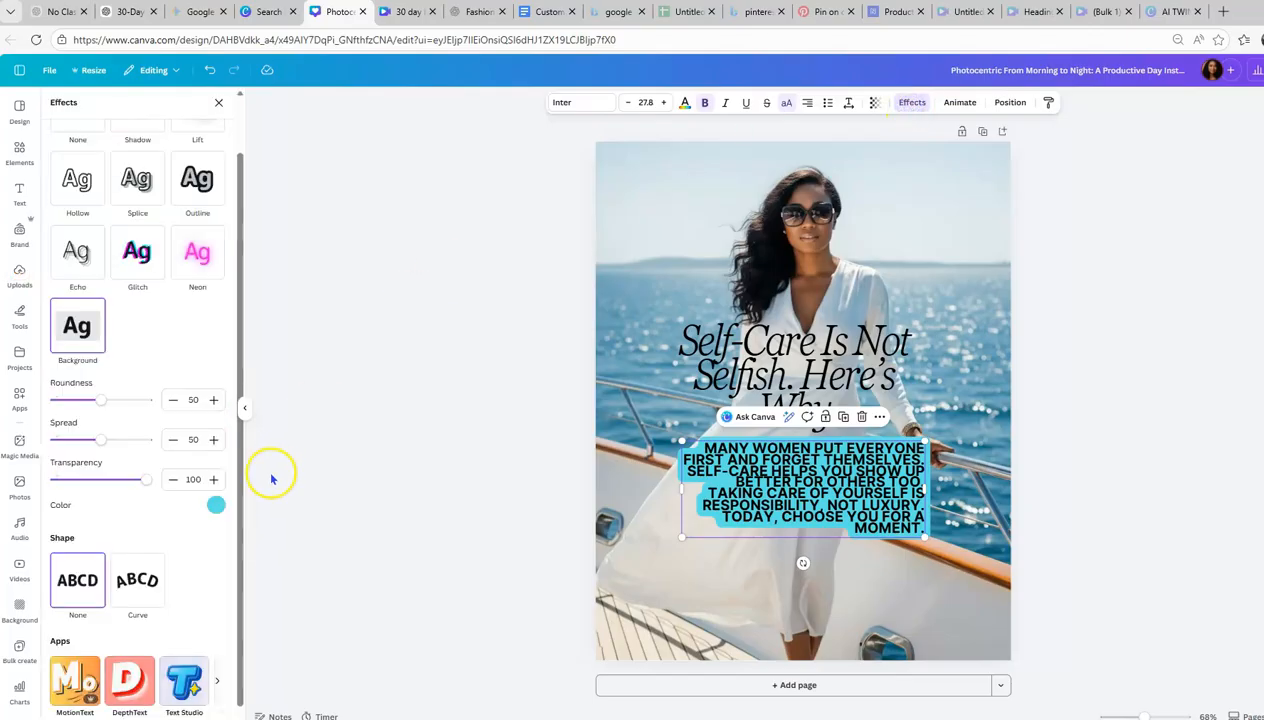
pyautogui.click(213, 505)
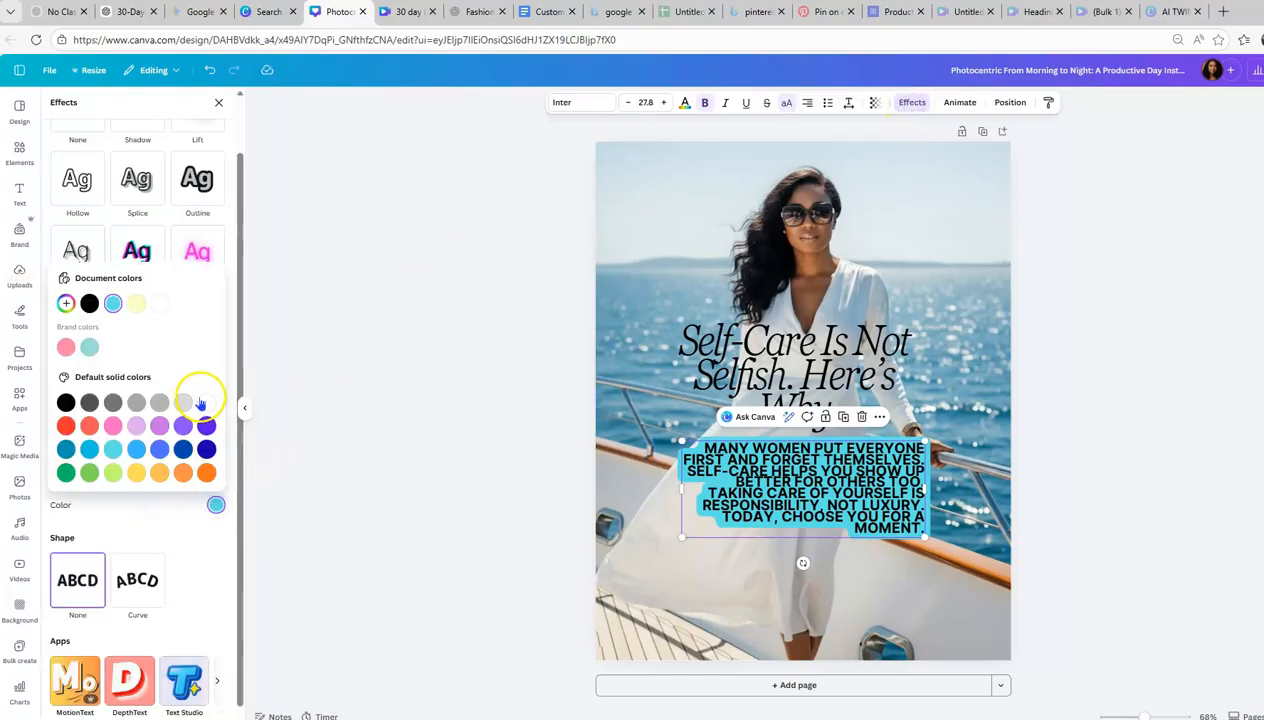
pyautogui.click(204, 402)
pyautogui.click(1078, 516)
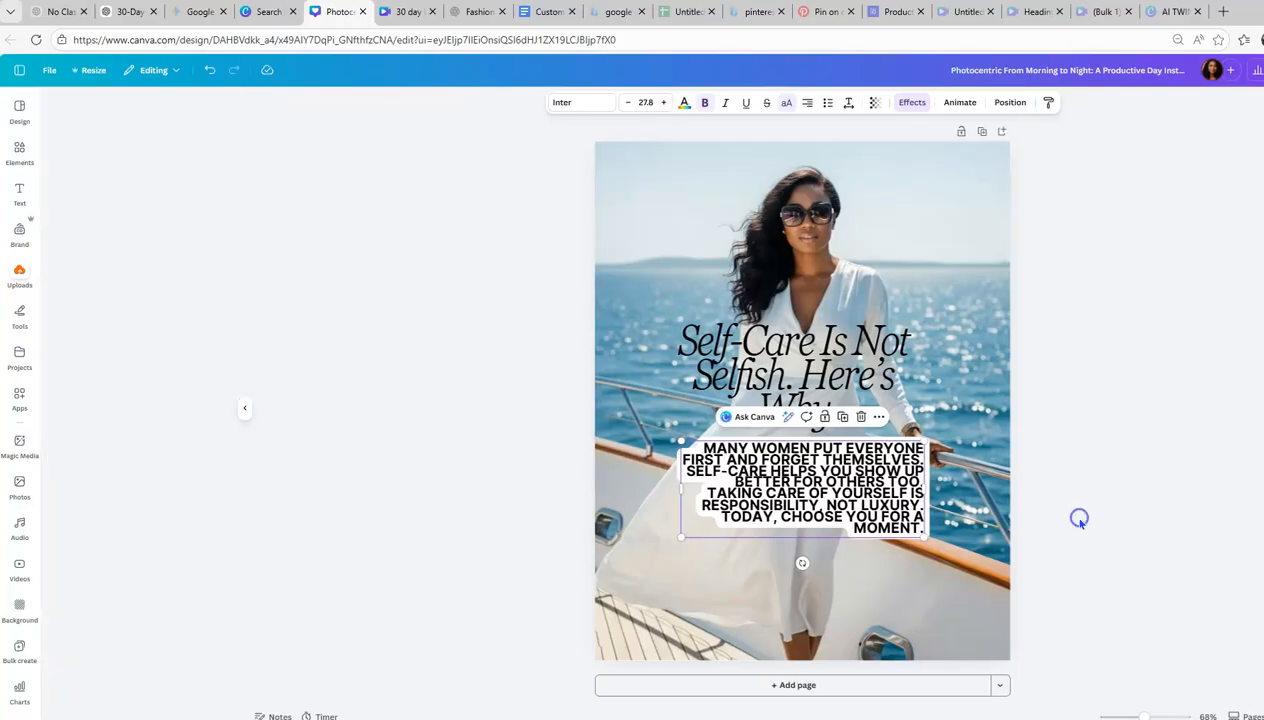
pyautogui.click(1079, 520)
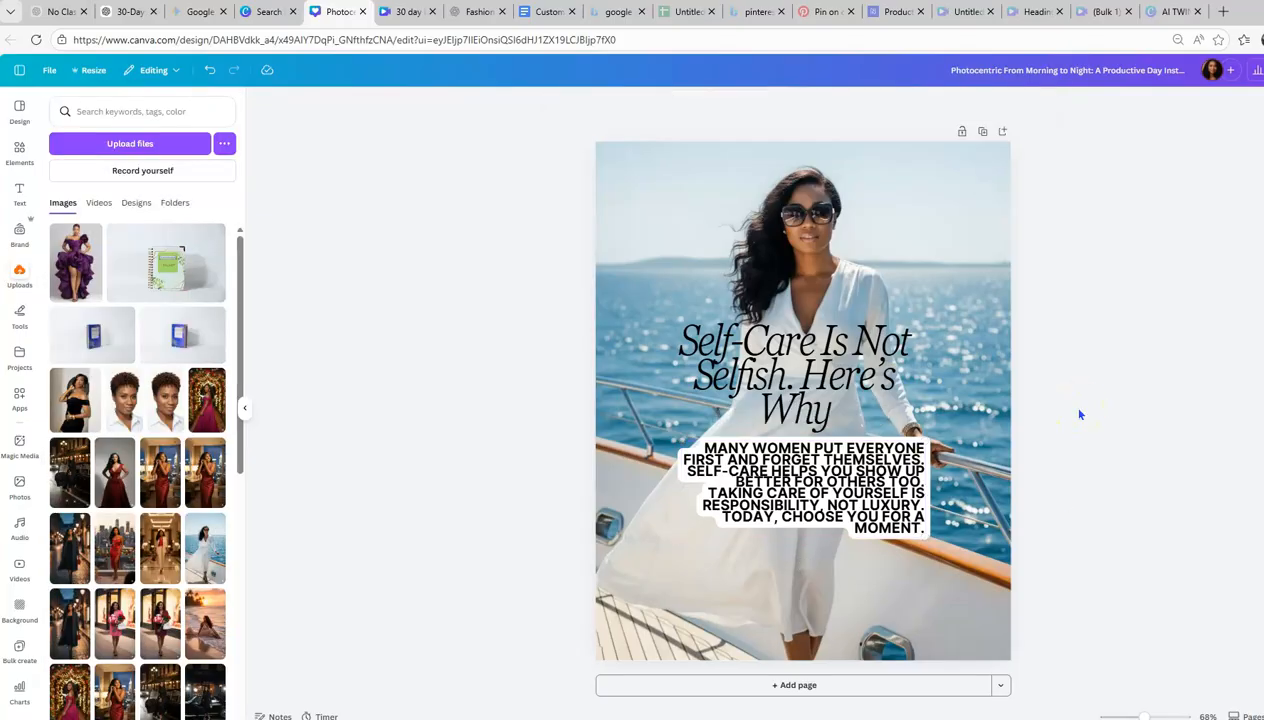
# Rename the design as "30 day content instagram post".
pyautogui.click(1040, 70)
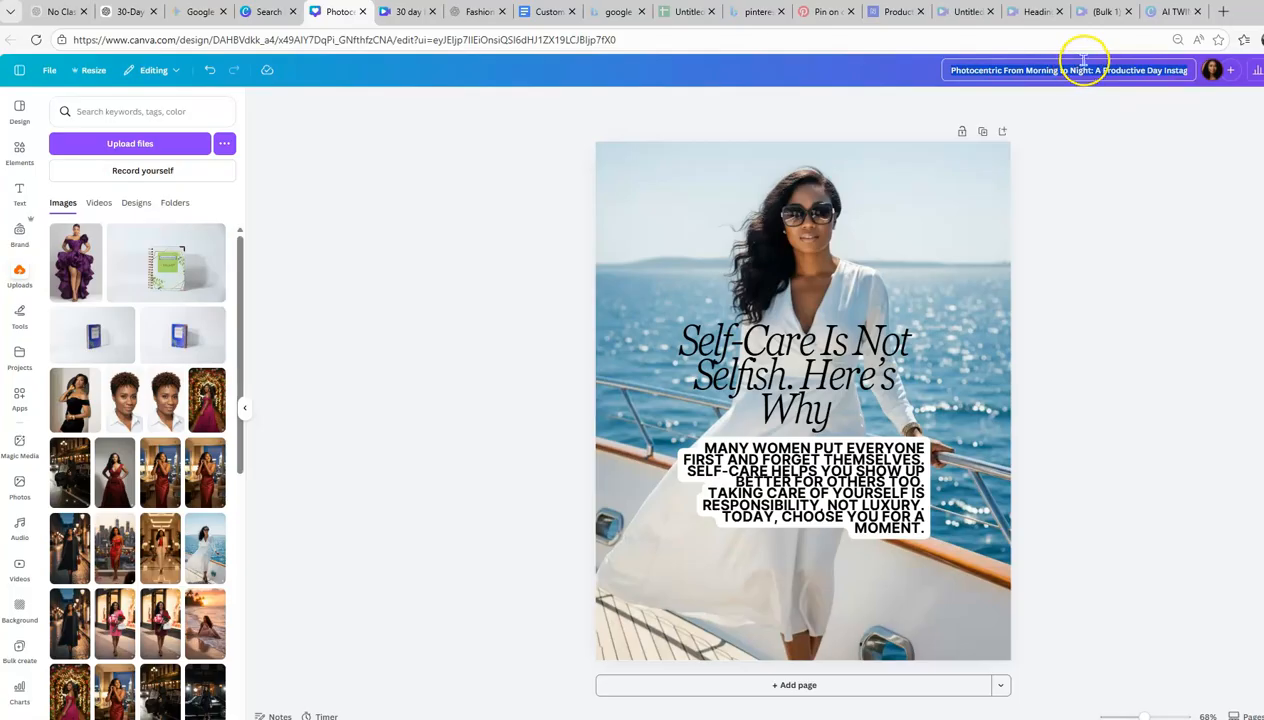
pyautogui.write('30 day content instagram p')
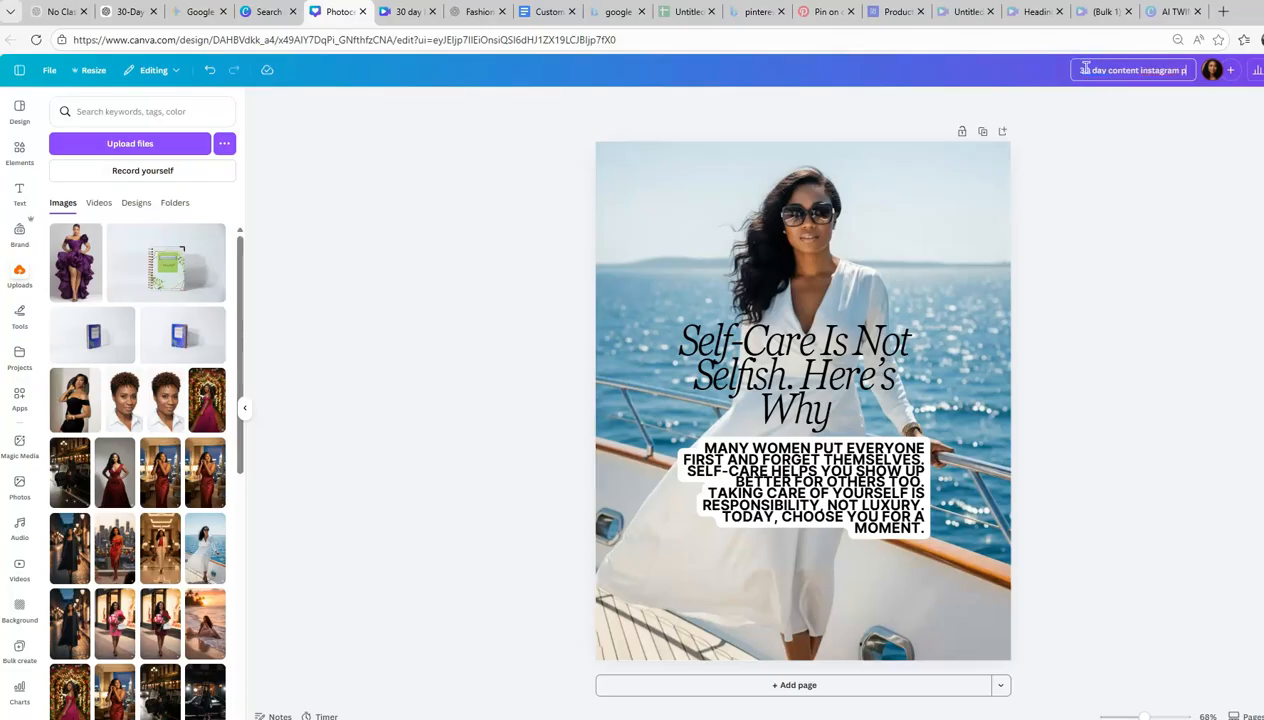
pyautogui.write('t')
pyautogui.click(1168, 270)
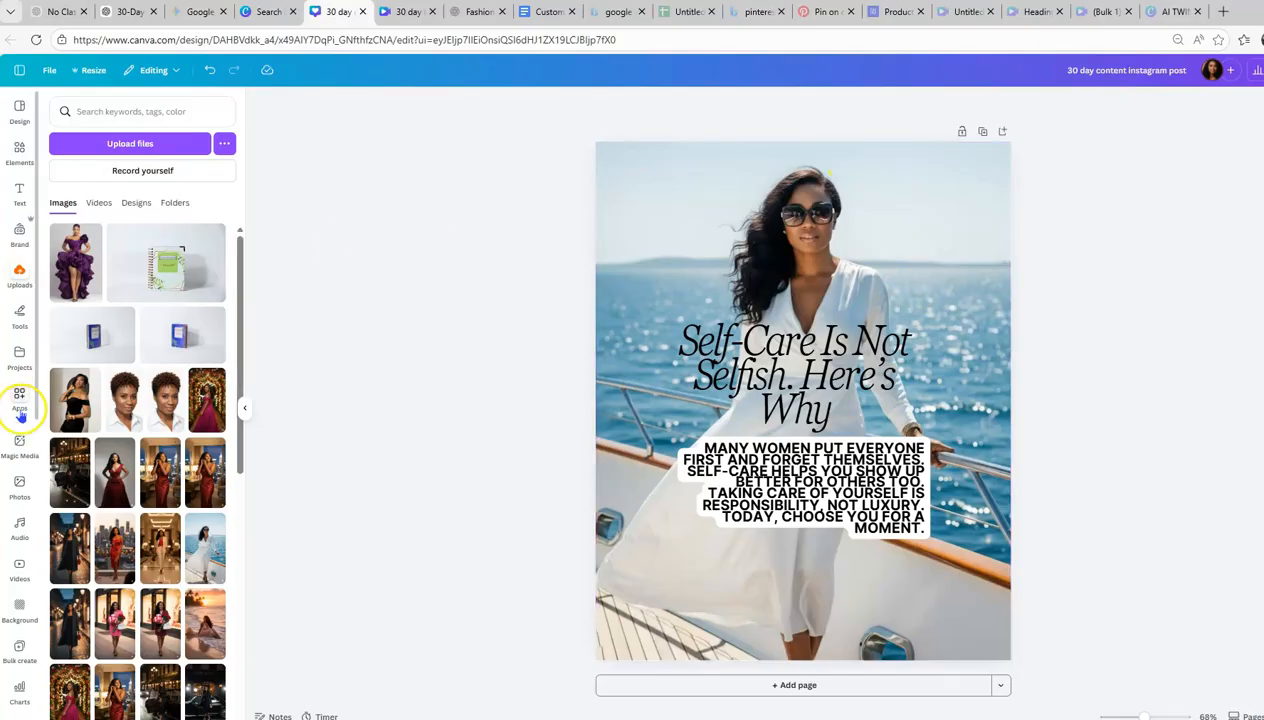
# Search the apps for "bulk create", open the Bulk create app and start entering its data manually.
pyautogui.click(20, 408)
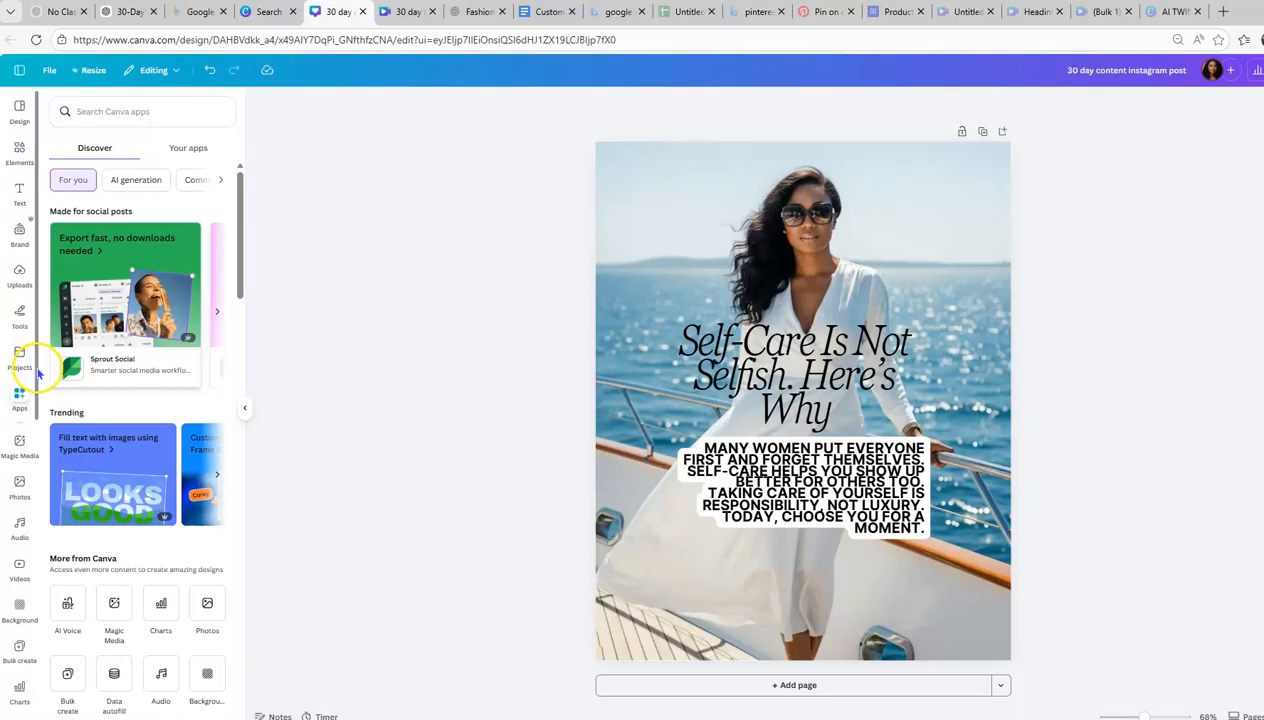
pyautogui.moveTo(37, 370); pyautogui.dragTo(44, 513)
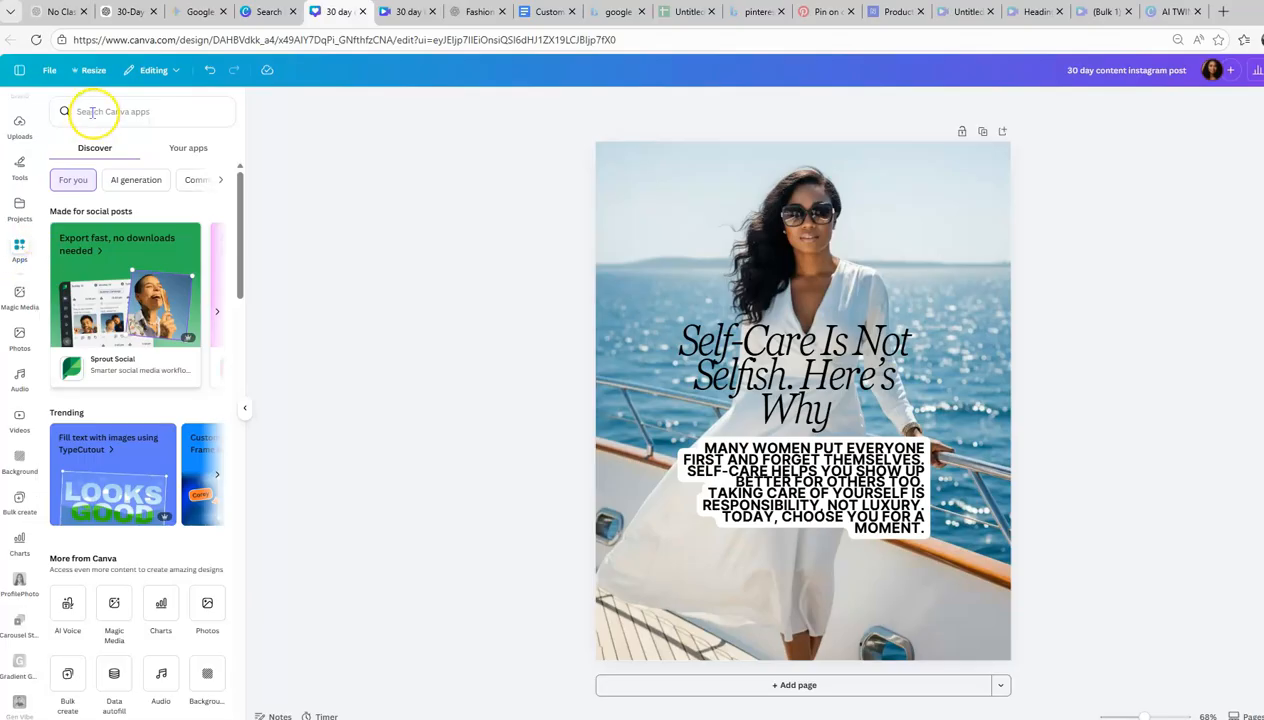
pyautogui.click(22, 247)
pyautogui.click(94, 115)
pyautogui.write('bul')
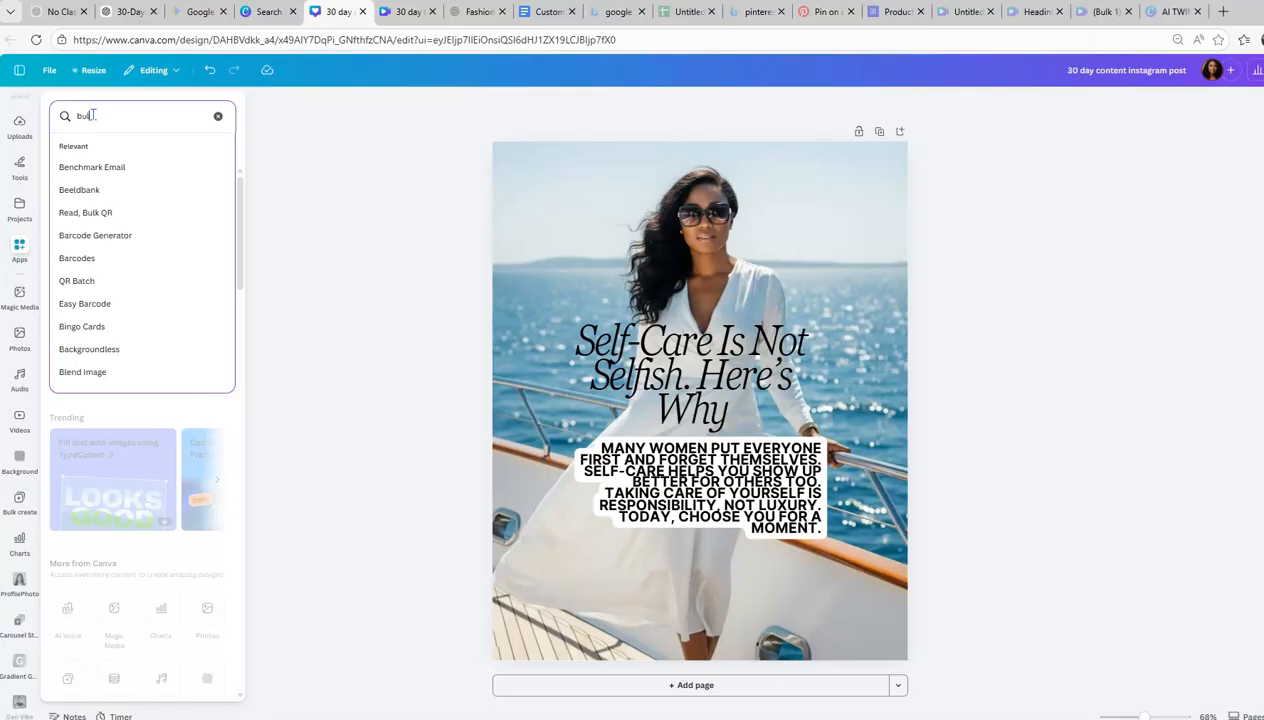
pyautogui.write('k create')
pyautogui.press('Return')
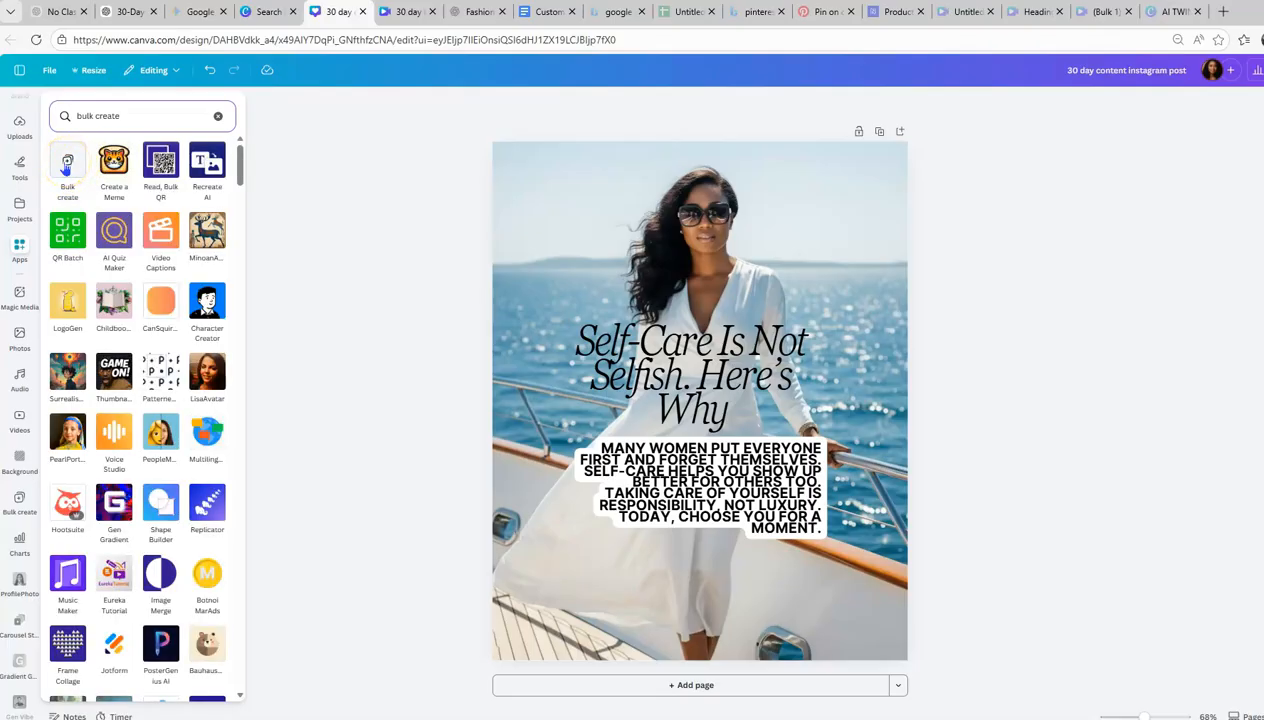
pyautogui.click(66, 163)
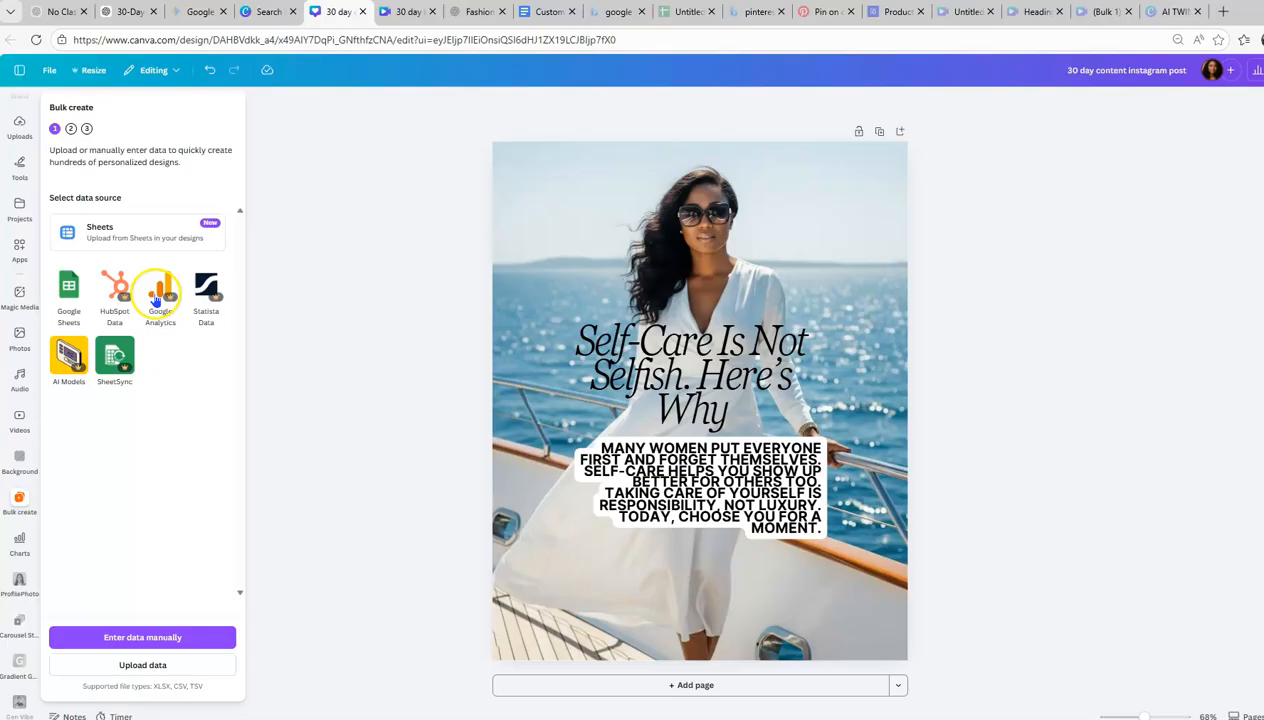
pyautogui.click(147, 640)
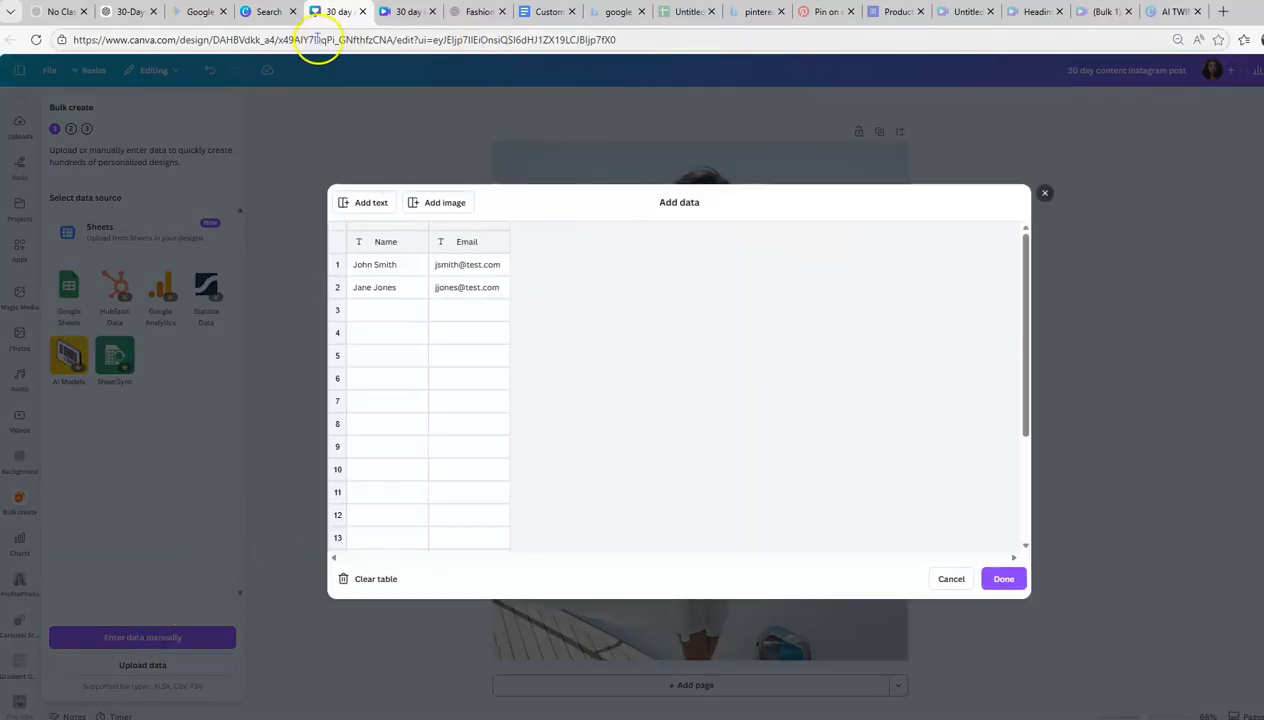
# Switch to ChatGPT and copy the entire 30-day table, including the Day, Heading and Ready-to-Post Caption headers.
pyautogui.click(133, 12)
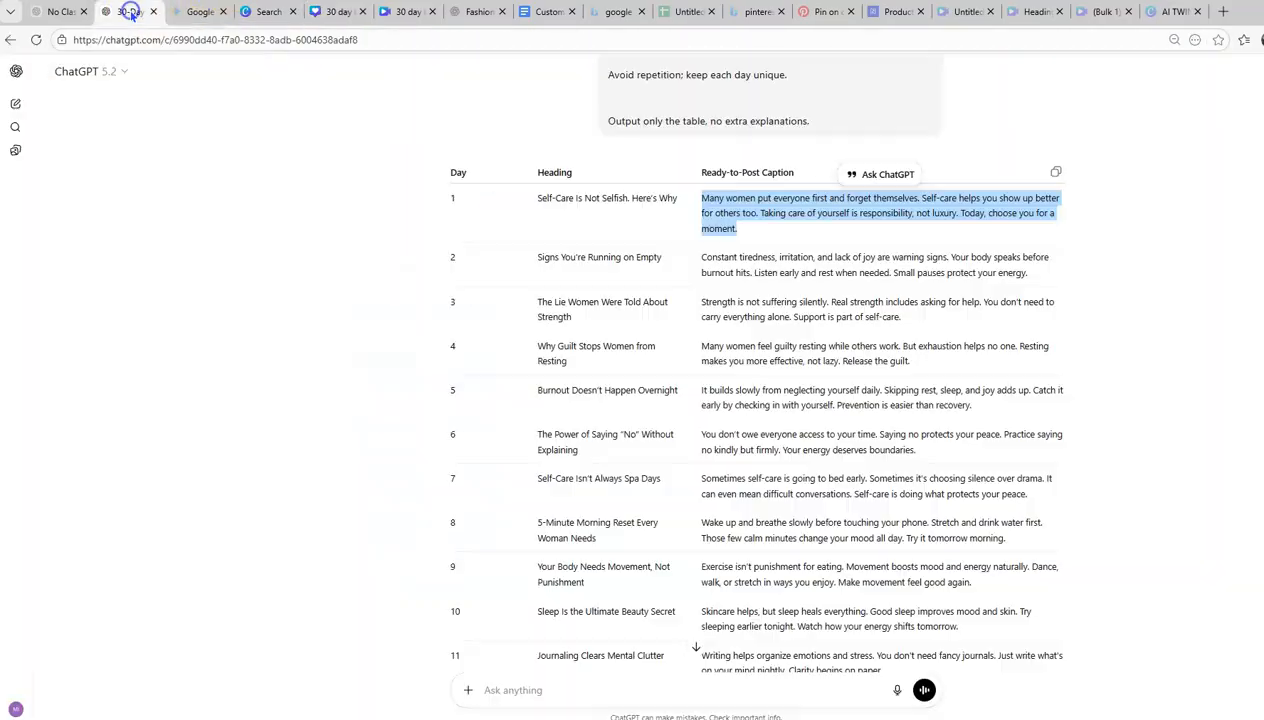
pyautogui.moveTo(450, 172); pyautogui.dragTo(966, 538)
pyautogui.scroll(-10, 735, 540)
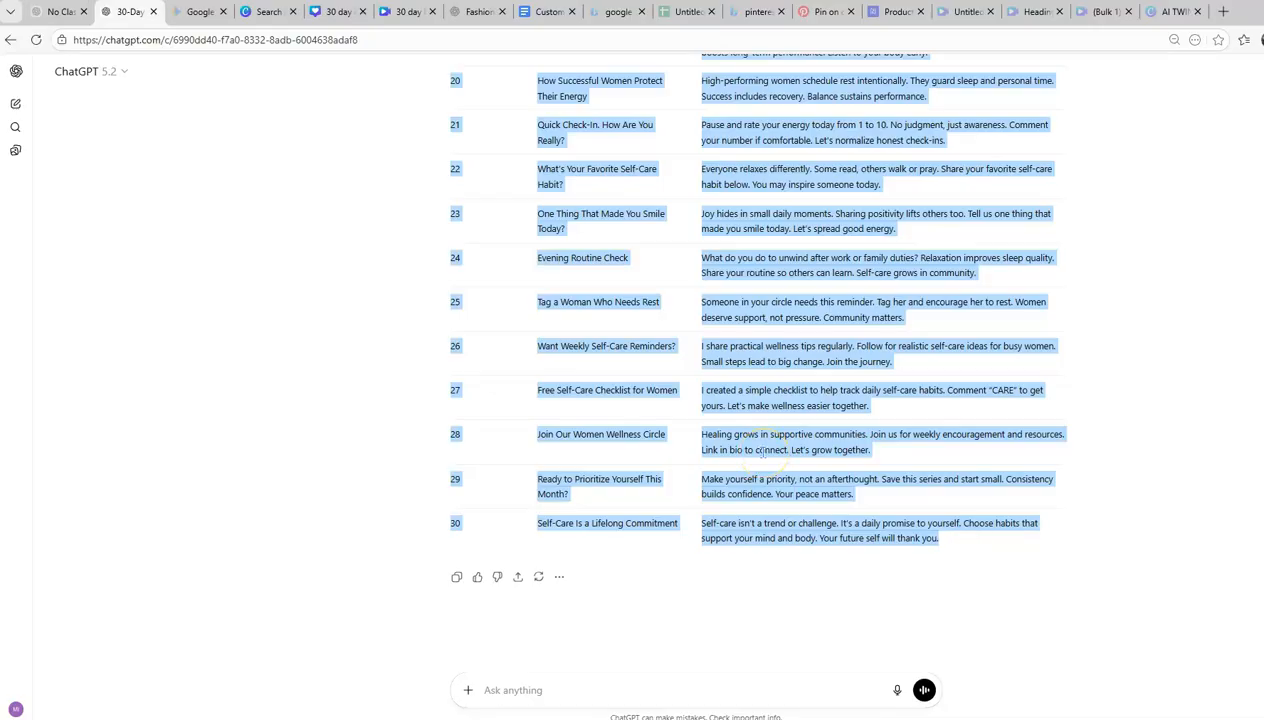
# Switch to the Google Sheets spreadsheet, add a new sheet and paste the copied table starting at cell A1.
pyautogui.click(682, 12)
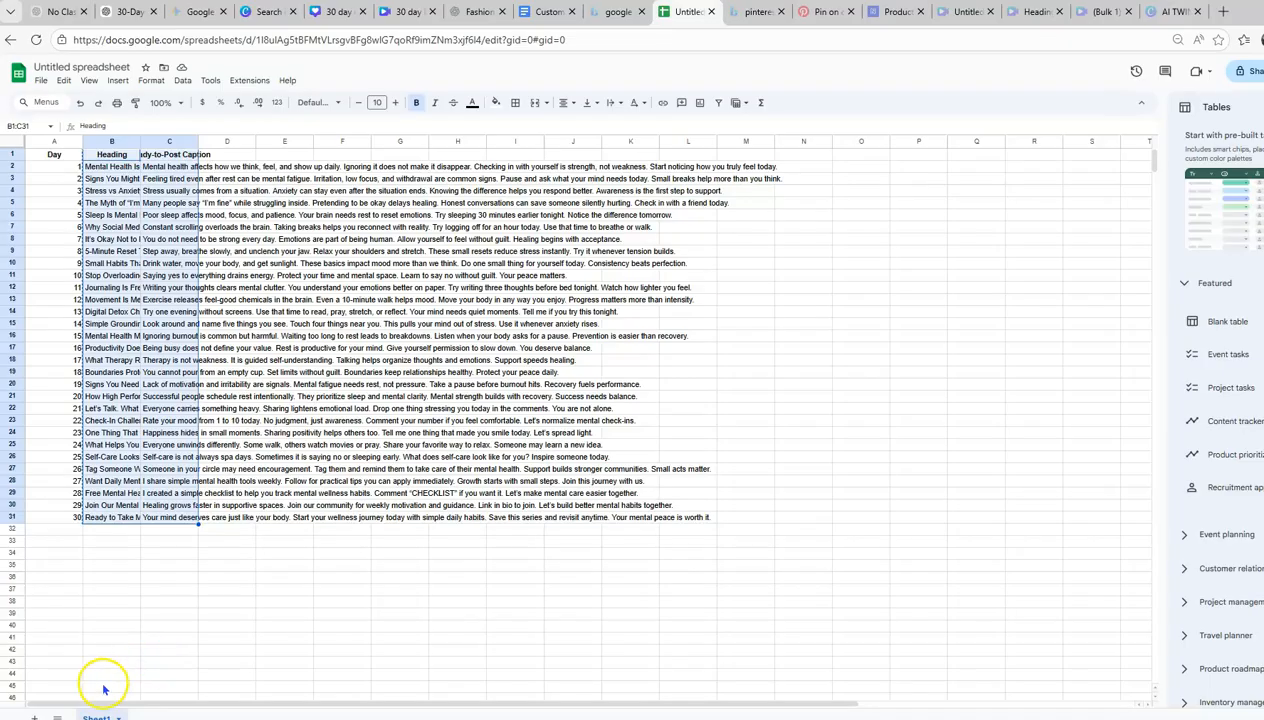
pyautogui.click(35, 716)
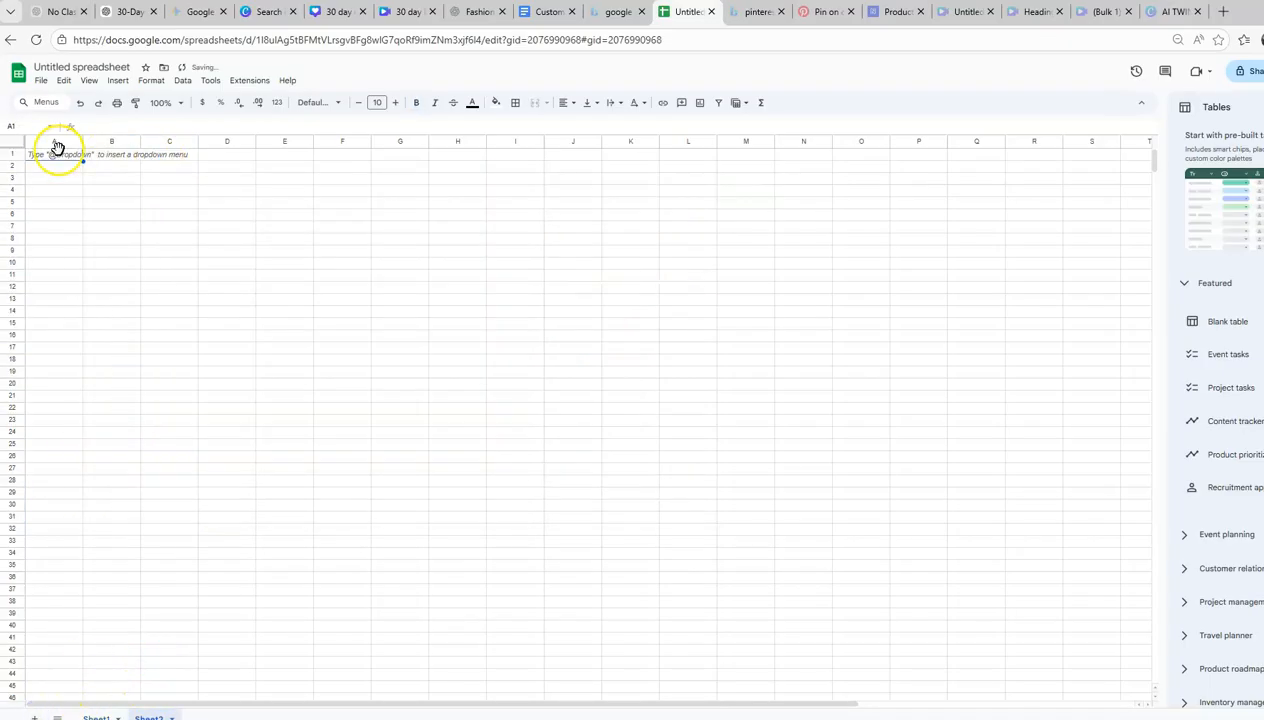
pyautogui.hotkey('ctrl', 'v')
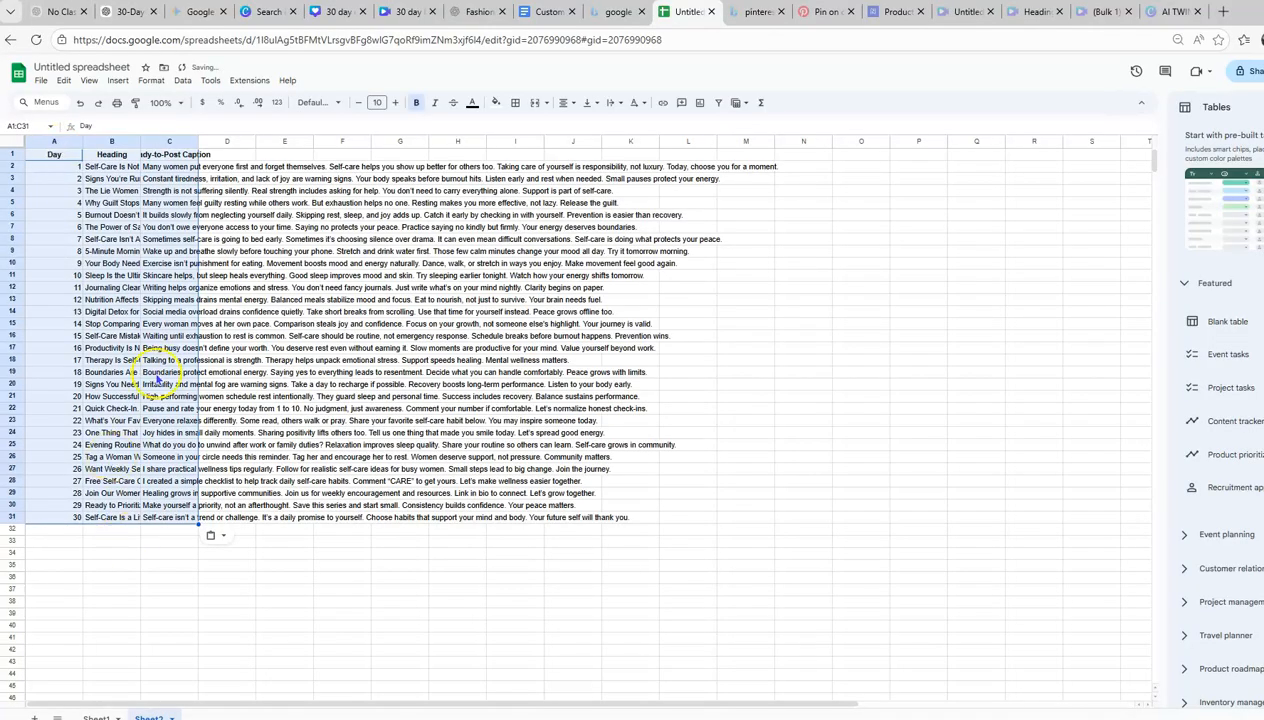
pyautogui.click(272, 335)
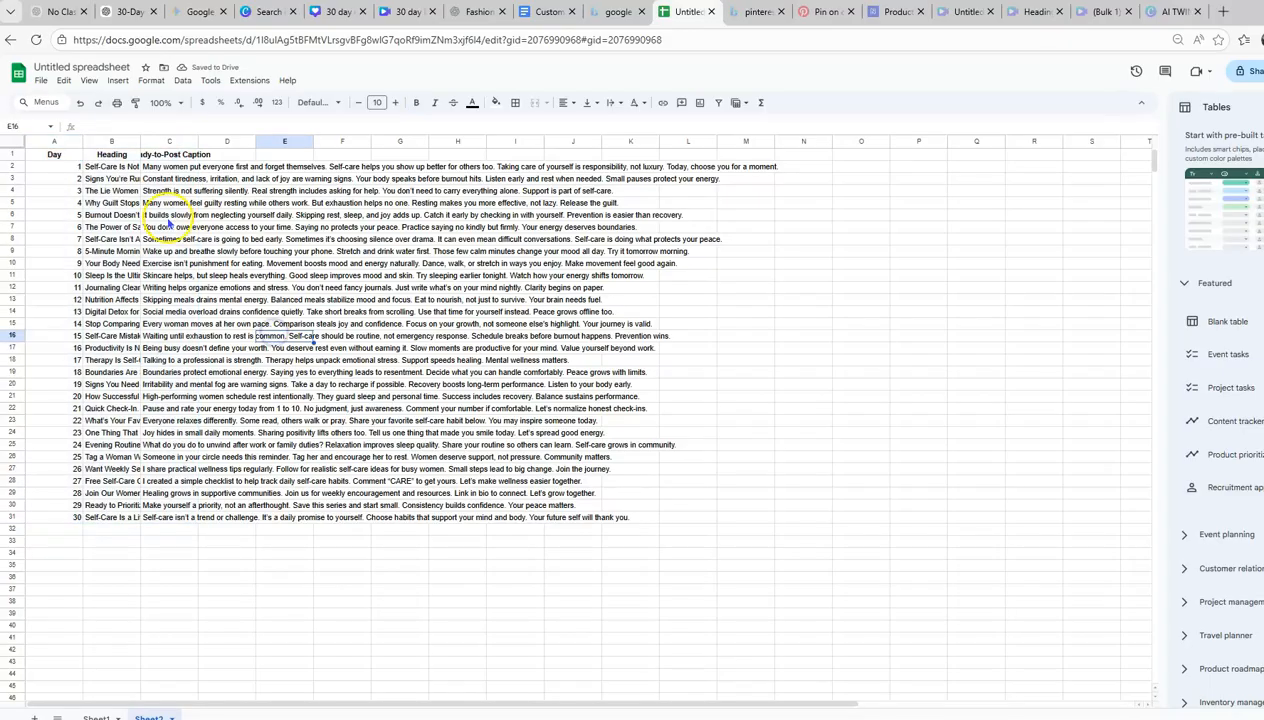
# Copy the Heading and Ready-to-Post Caption columns into Canva's bulk data table, replacing the sample data, and add an image column.
pyautogui.moveTo(112, 156)
pyautogui.mouseDown()
pyautogui.moveTo(192, 240)
pyautogui.moveTo(197, 300)
pyautogui.moveTo(247, 432)
pyautogui.moveTo(224, 521)
pyautogui.mouseUp()
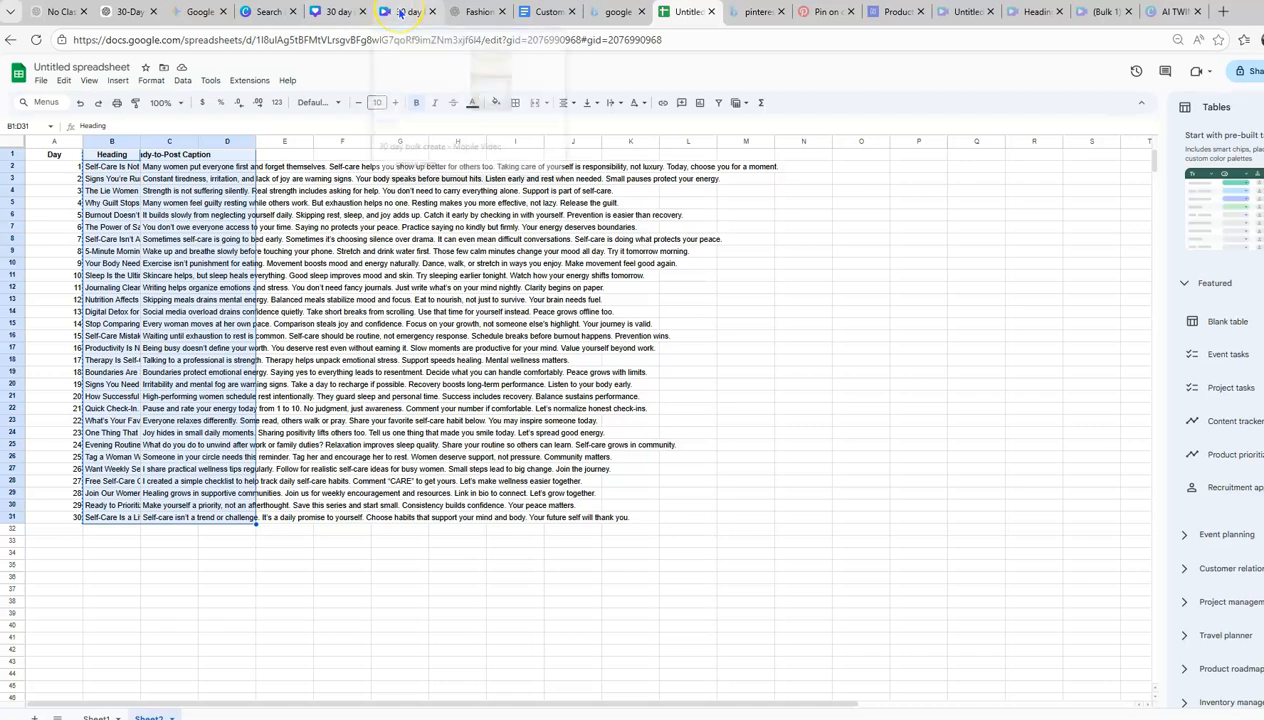
pyautogui.click(334, 12)
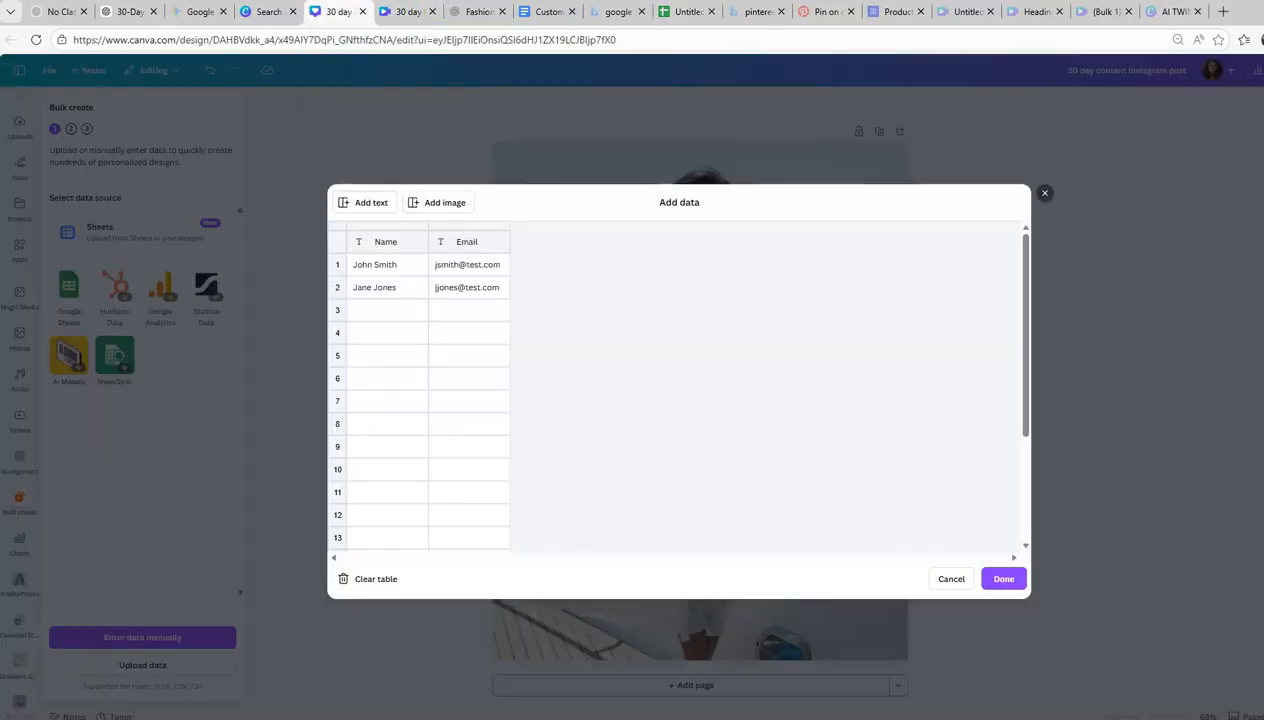
pyautogui.click(391, 243)
pyautogui.hotkey('ctrl', 'v')
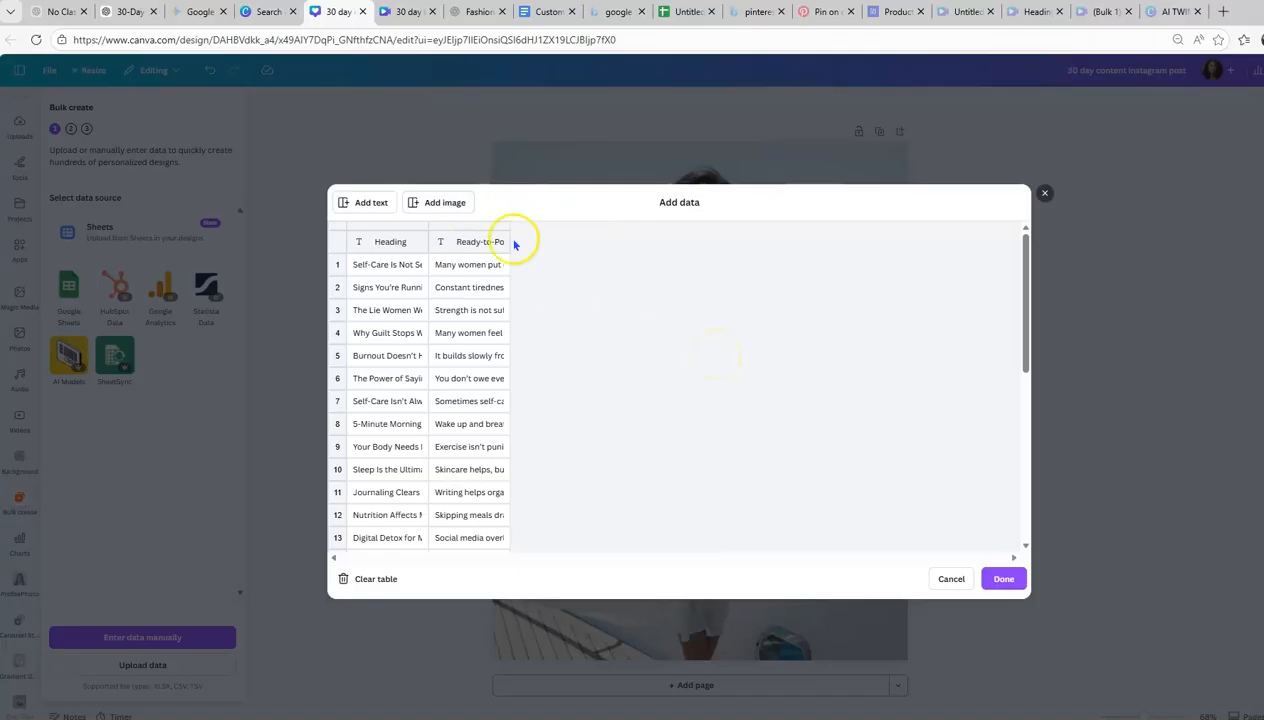
pyautogui.click(450, 203)
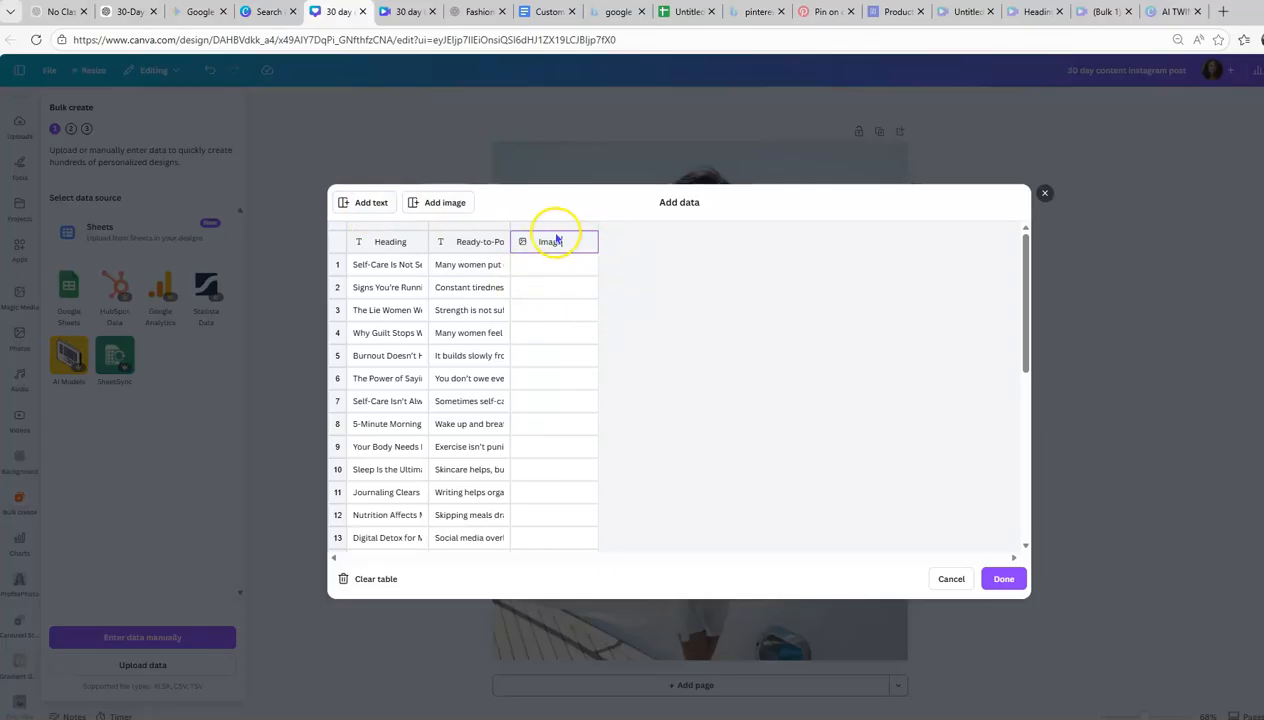
# Add four blank text columns after the Image column of the data table.
pyautogui.click(370, 202)
pyautogui.click(370, 202)
pyautogui.click(370, 202)
pyautogui.click(370, 202)
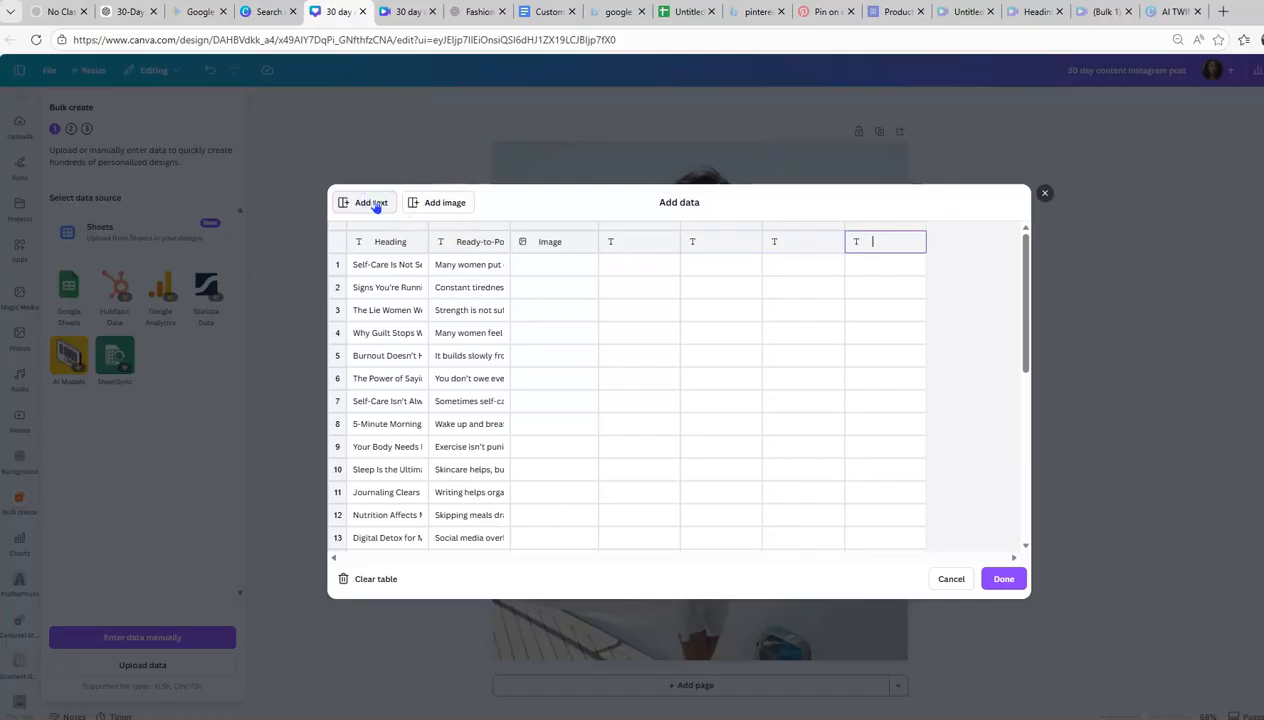
# Delete the four blank text columns from the data table.
pyautogui.click(620, 242)
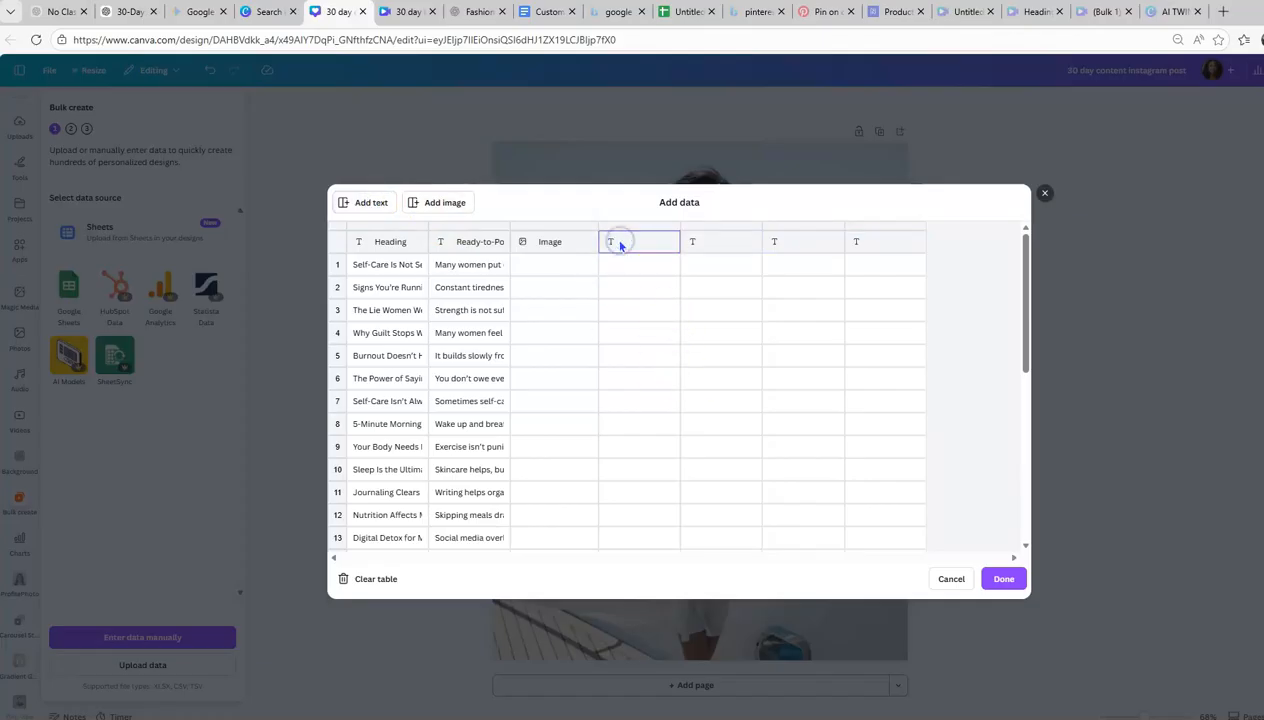
pyautogui.rightClick(620, 242)
pyautogui.click(674, 310)
pyautogui.click(697, 246)
pyautogui.rightClick(697, 246)
pyautogui.click(736, 312)
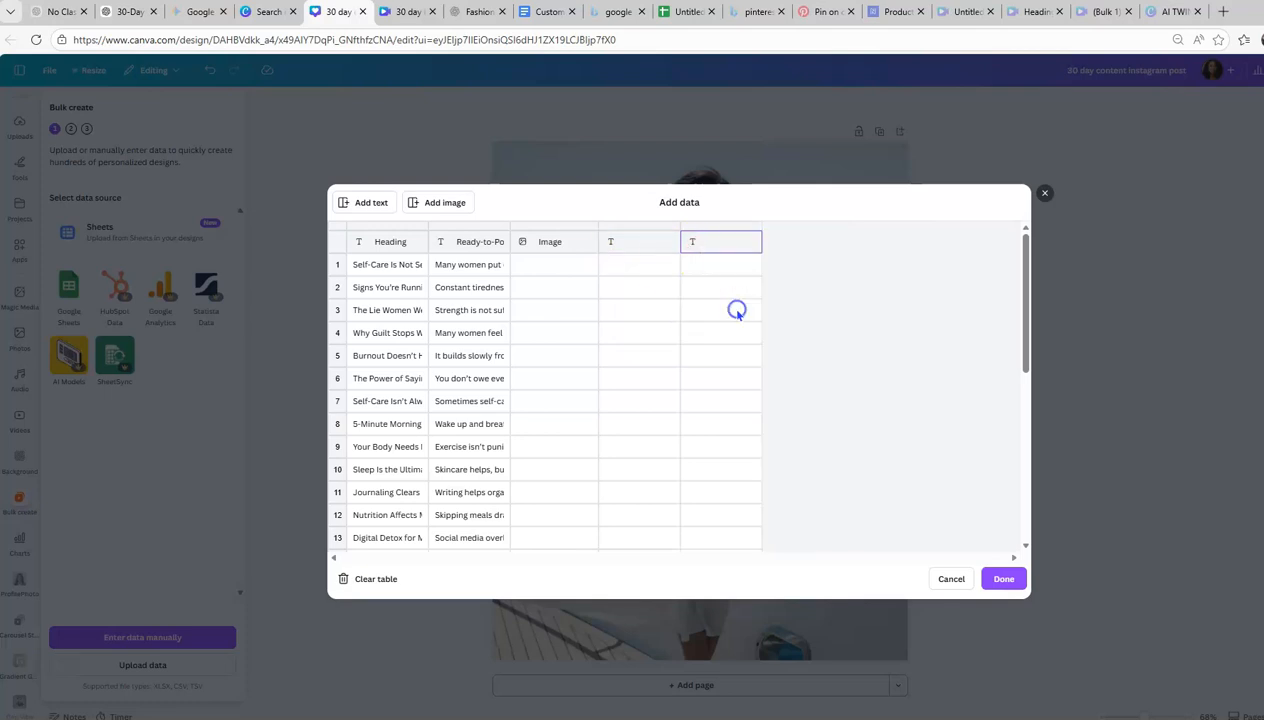
pyautogui.rightClick(641, 247)
pyautogui.click(674, 310)
pyautogui.rightClick(636, 243)
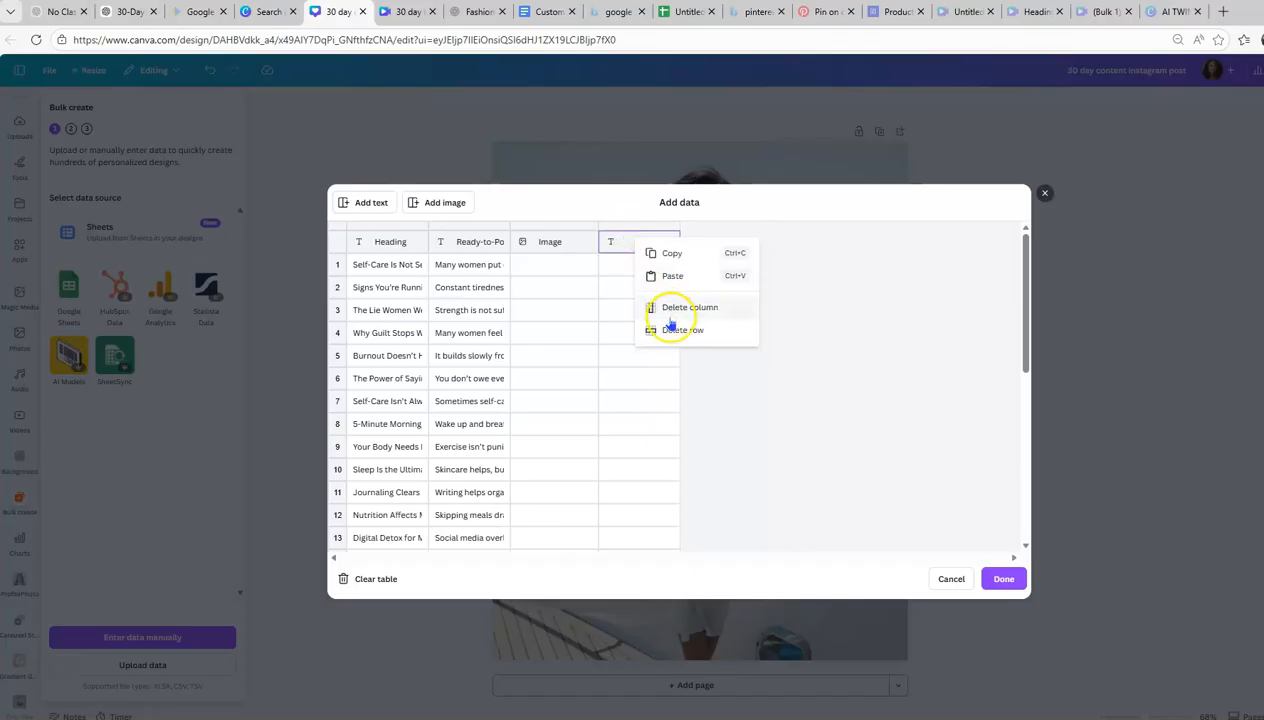
pyautogui.click(670, 310)
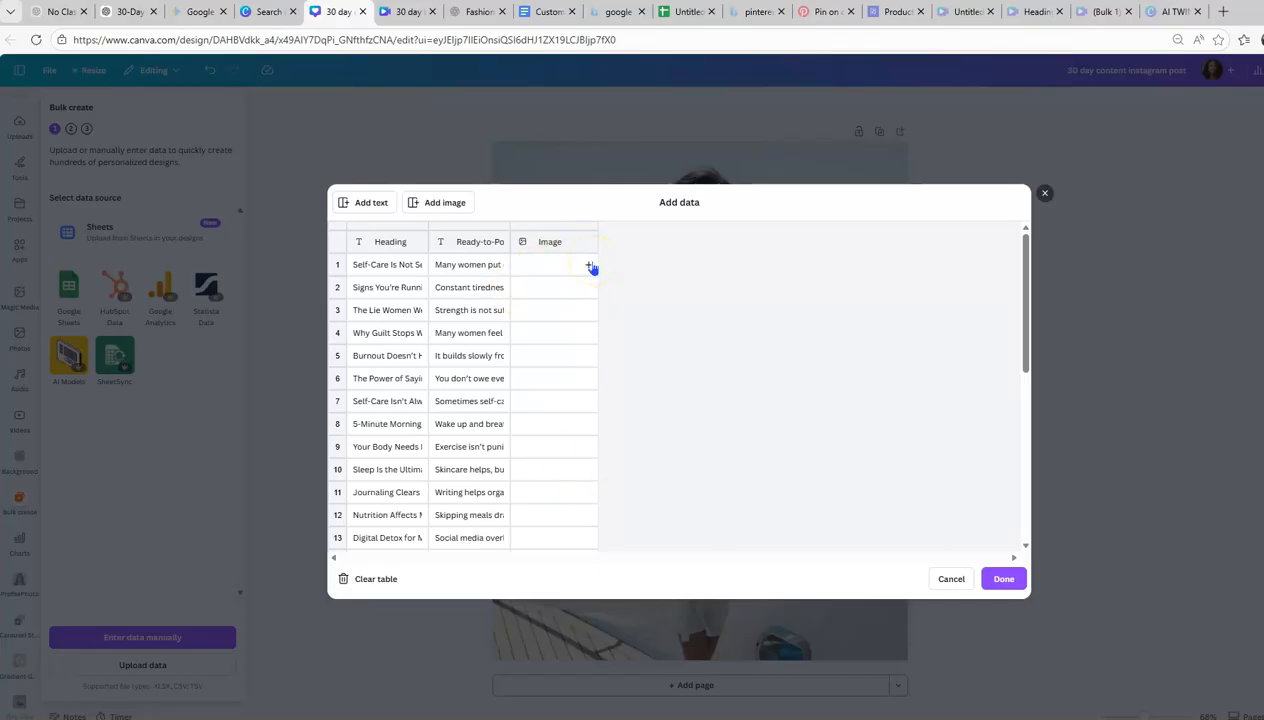
# Fill the Image cell of row 1 with the uploaded photo of the woman in white on the boat.
pyautogui.click(590, 265)
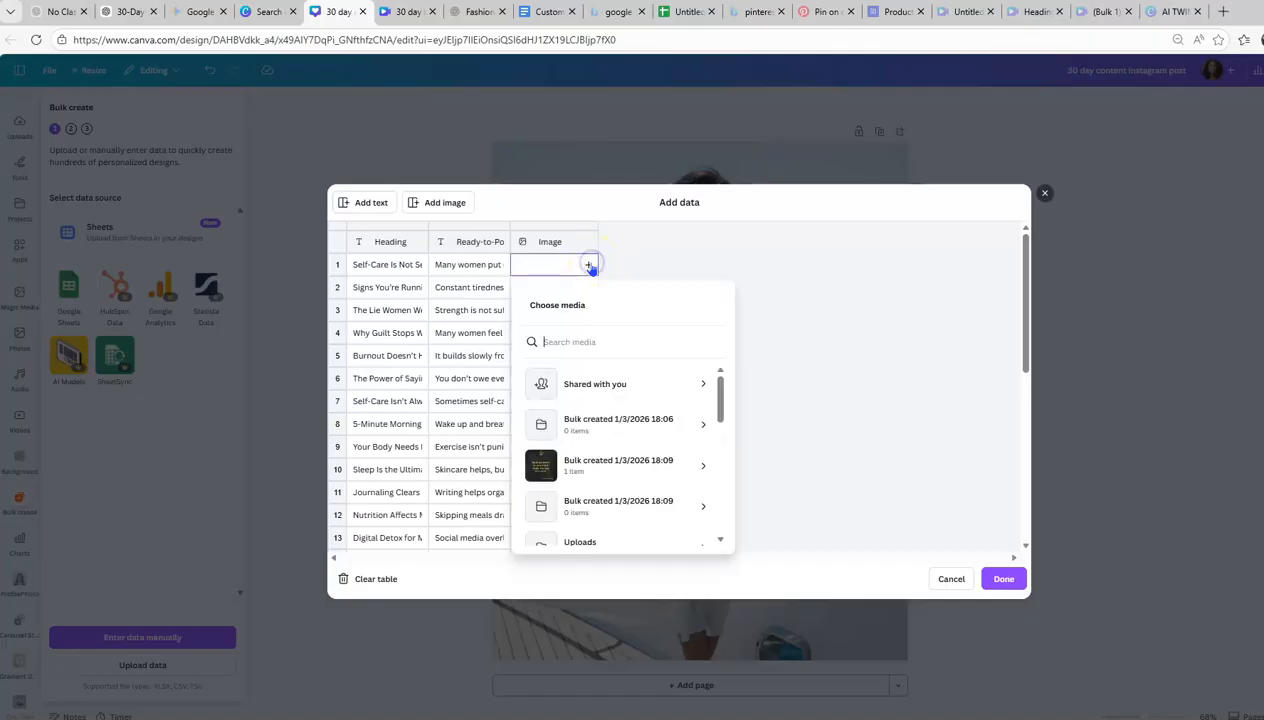
pyautogui.moveTo(725, 408)
pyautogui.mouseDown()
pyautogui.moveTo(716, 573)
pyautogui.moveTo(720, 410)
pyautogui.mouseUp()
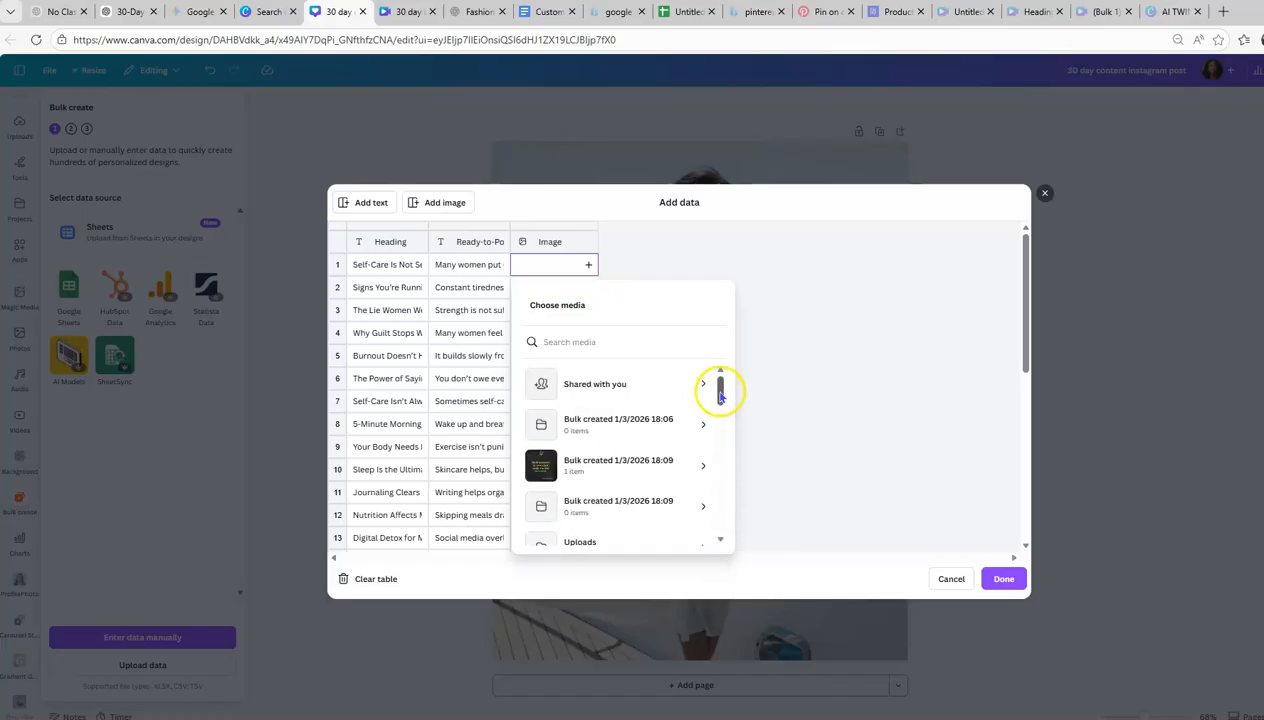
pyautogui.moveTo(719, 394); pyautogui.dragTo(719, 405)
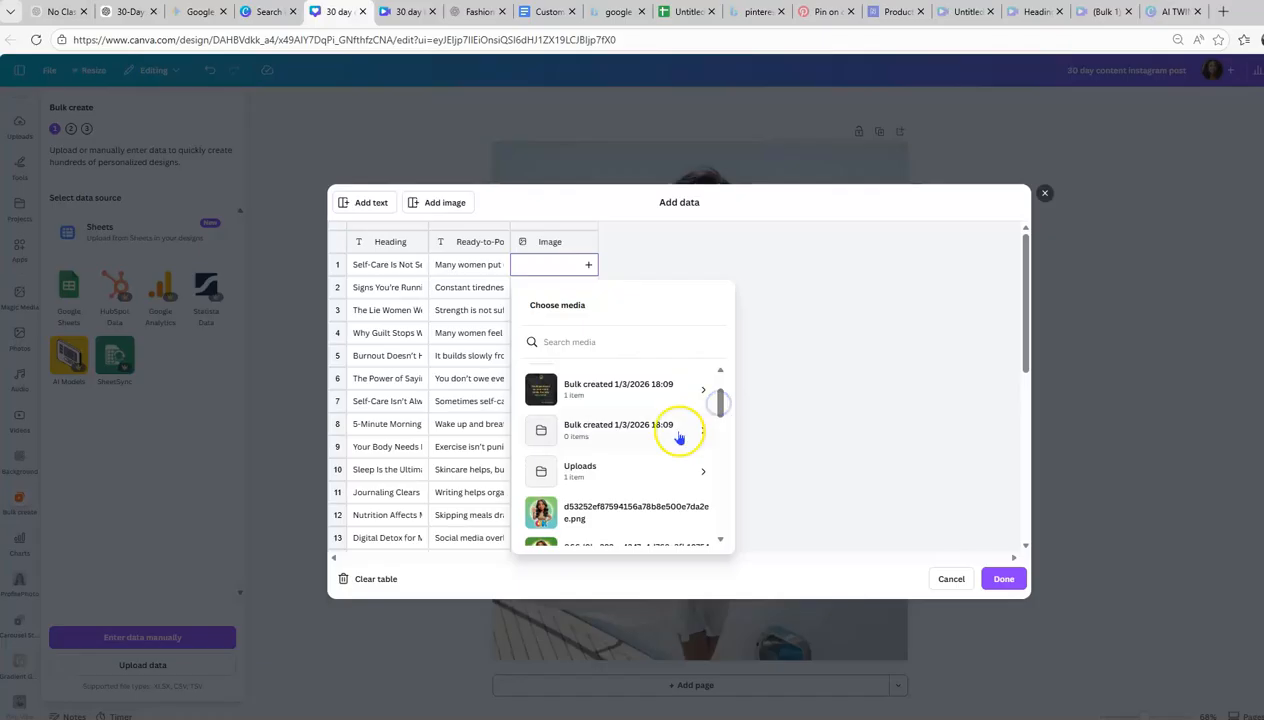
pyautogui.click(617, 481)
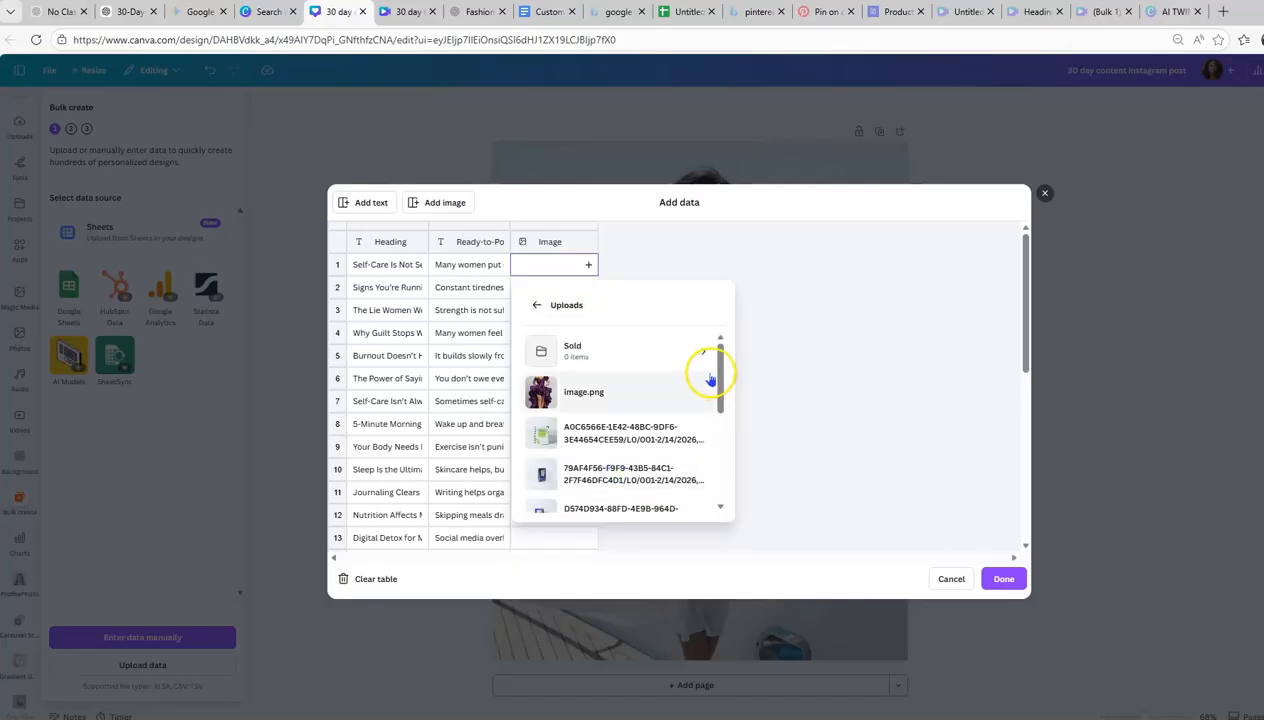
pyautogui.moveTo(719, 378); pyautogui.dragTo(717, 507)
pyautogui.click(541, 413)
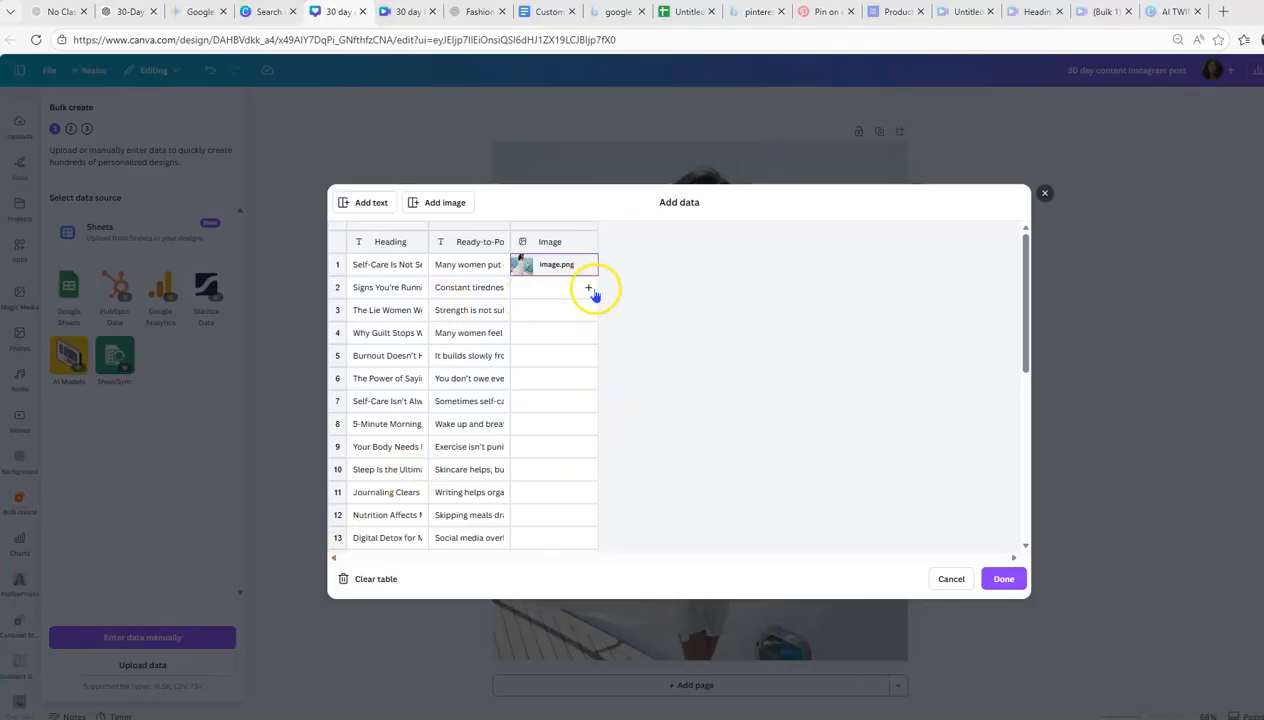
# Fill the Image cells of rows 2 and 3 with the uploaded photos of the woman in the red dress and the sunset beach.
pyautogui.click(589, 290)
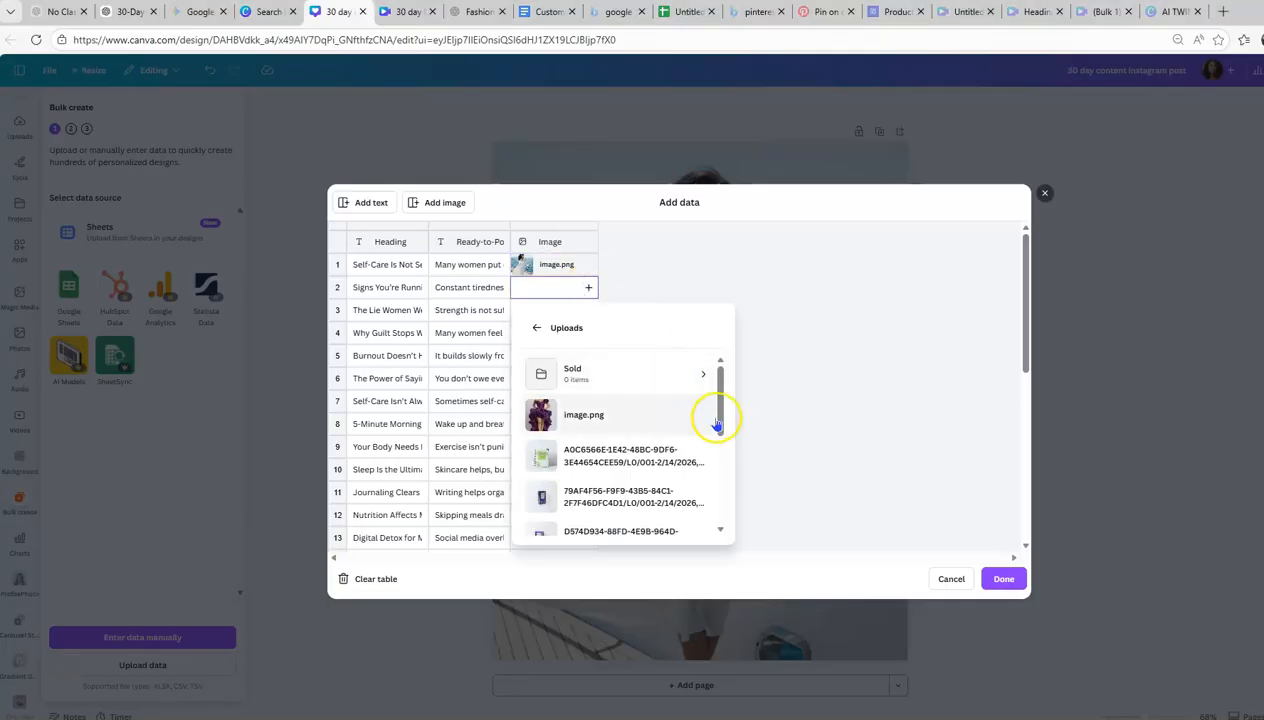
pyautogui.scroll(-5, 720, 430)
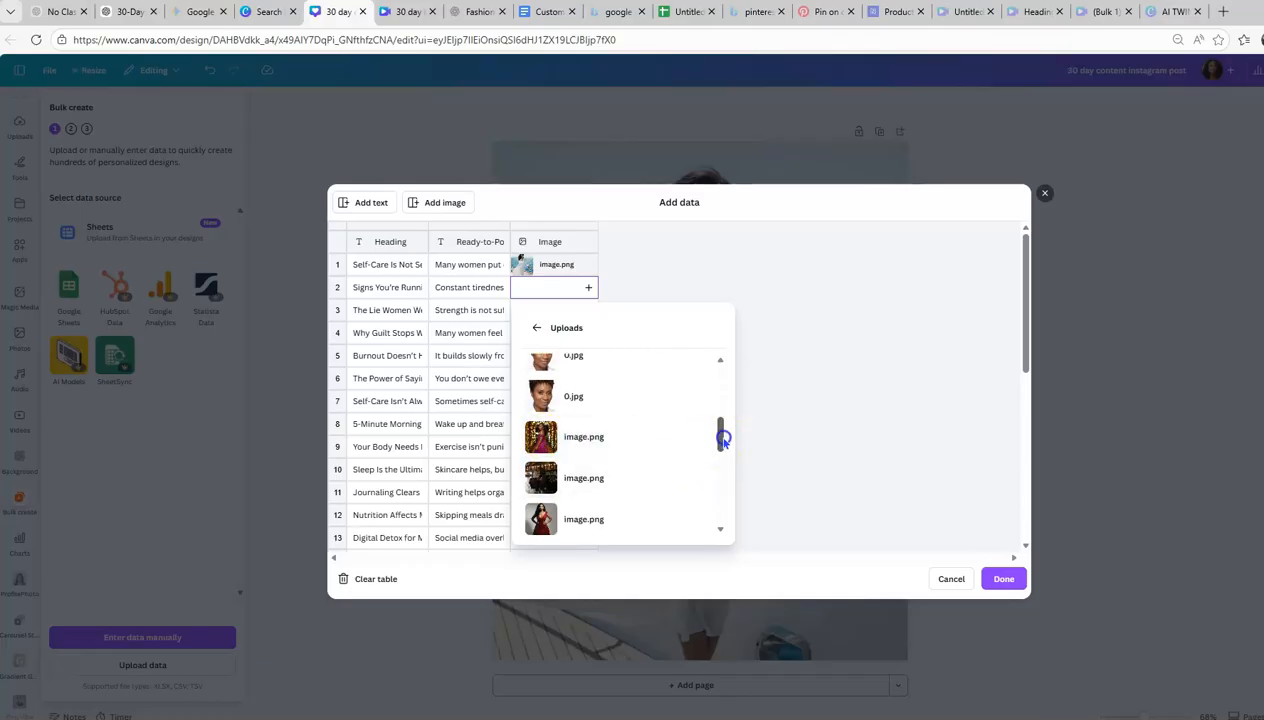
pyautogui.scroll(-1, 722, 438)
pyautogui.click(538, 492)
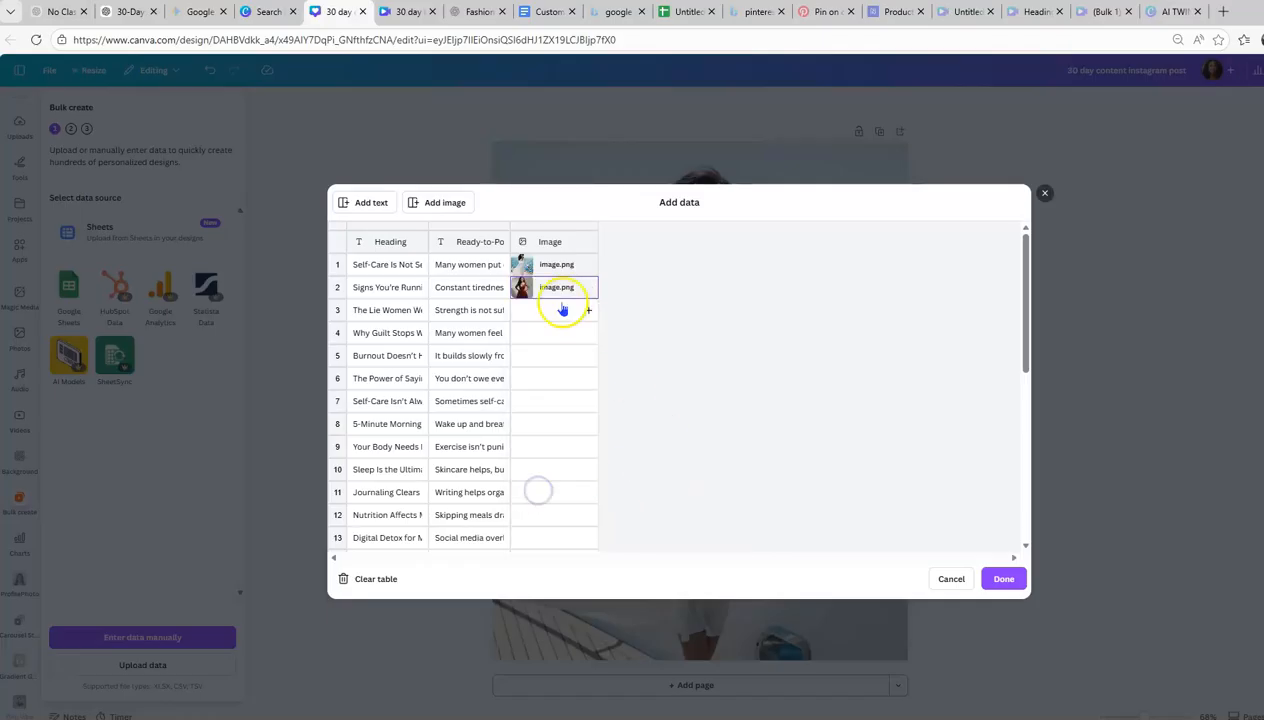
pyautogui.click(588, 310)
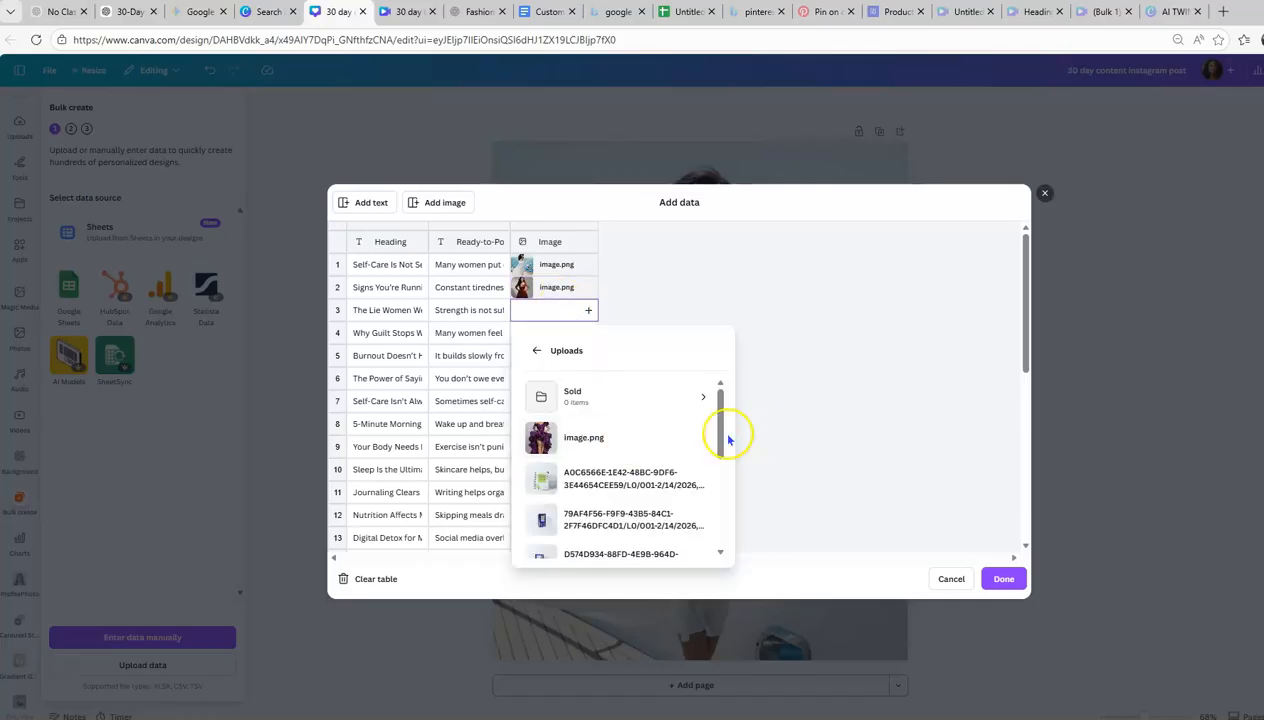
pyautogui.scroll(-5, 705, 516)
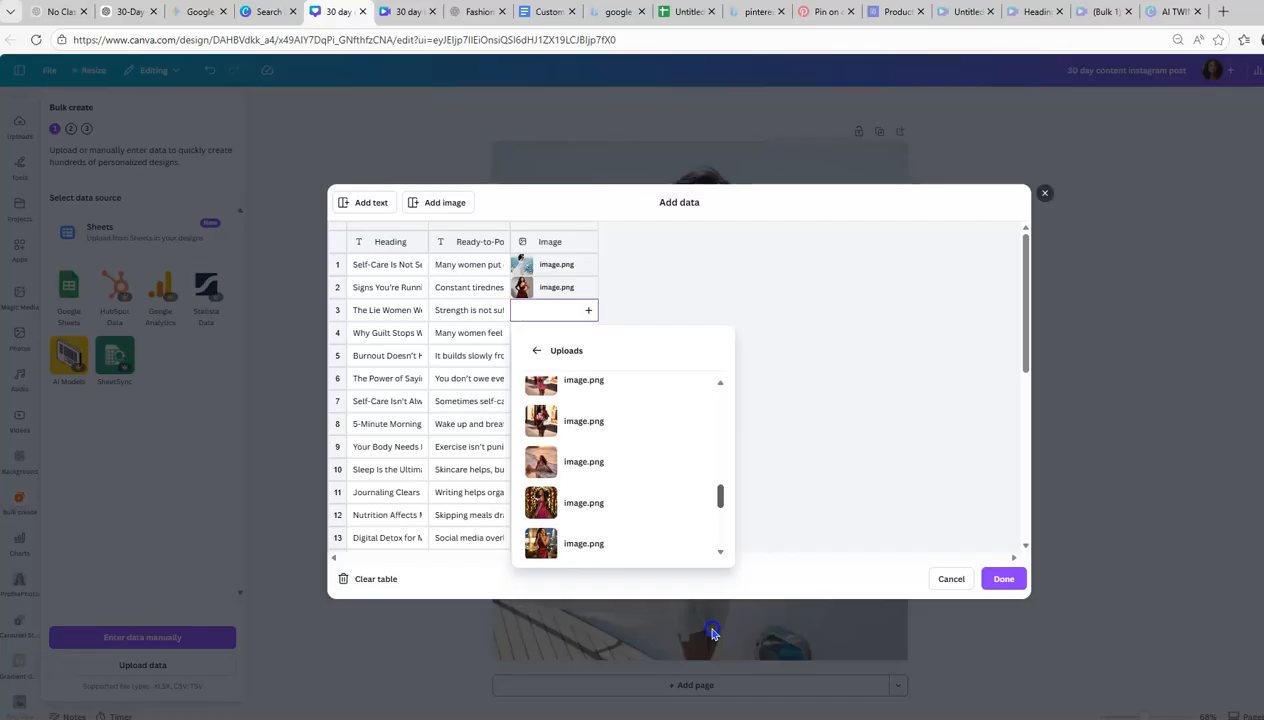
pyautogui.click(564, 461)
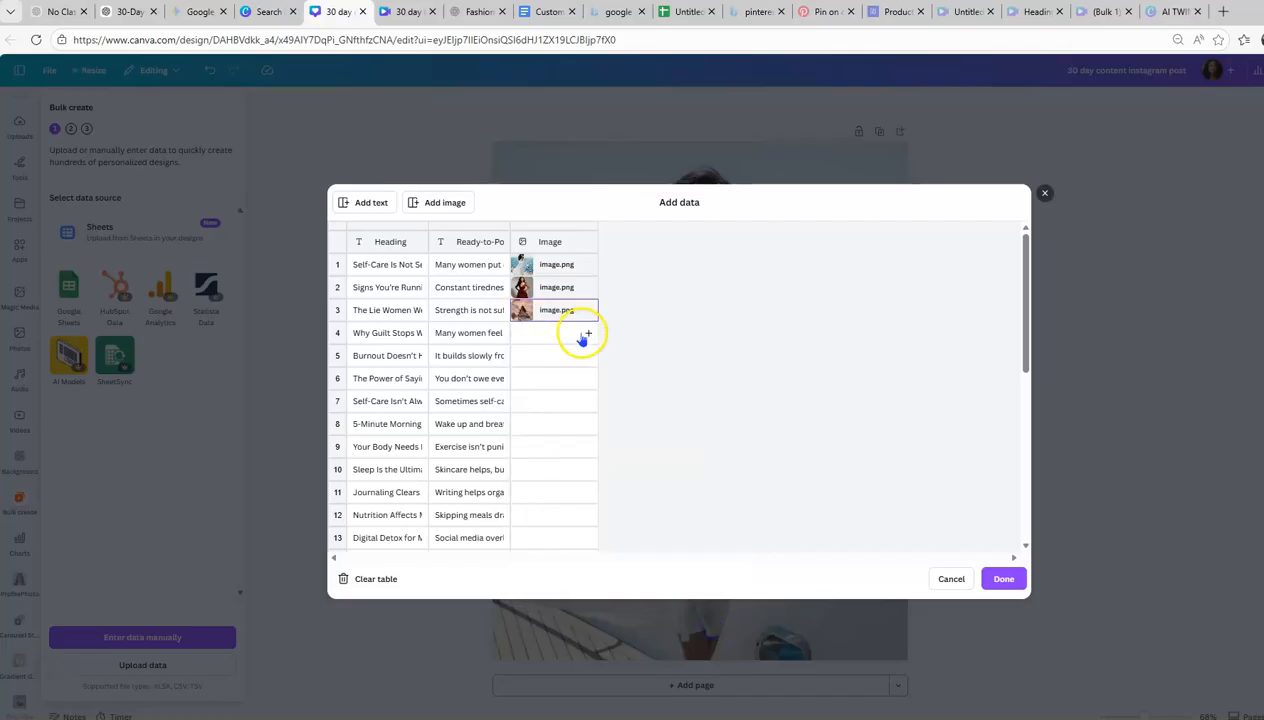
# Fill the Image cell of row 4 with the uploaded photo of the woman in black and row 5 with the woman in the red dress.
pyautogui.click(588, 334)
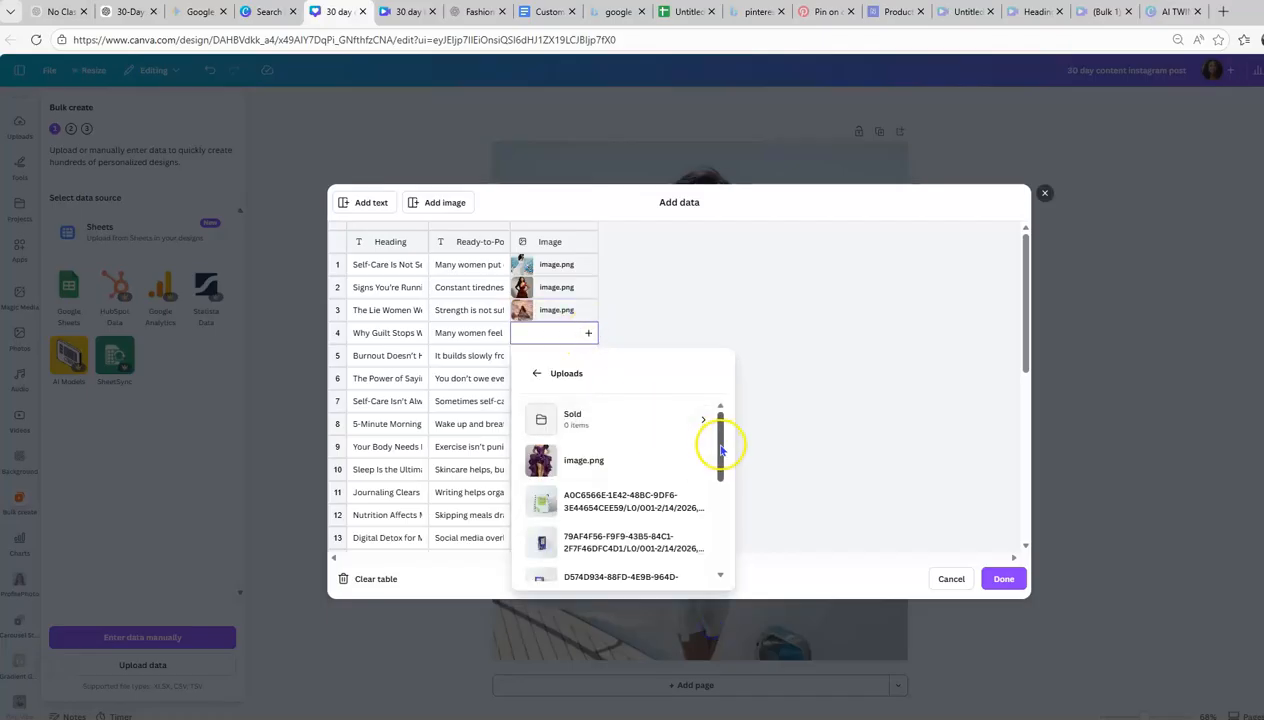
pyautogui.moveTo(720, 447); pyautogui.dragTo(714, 587)
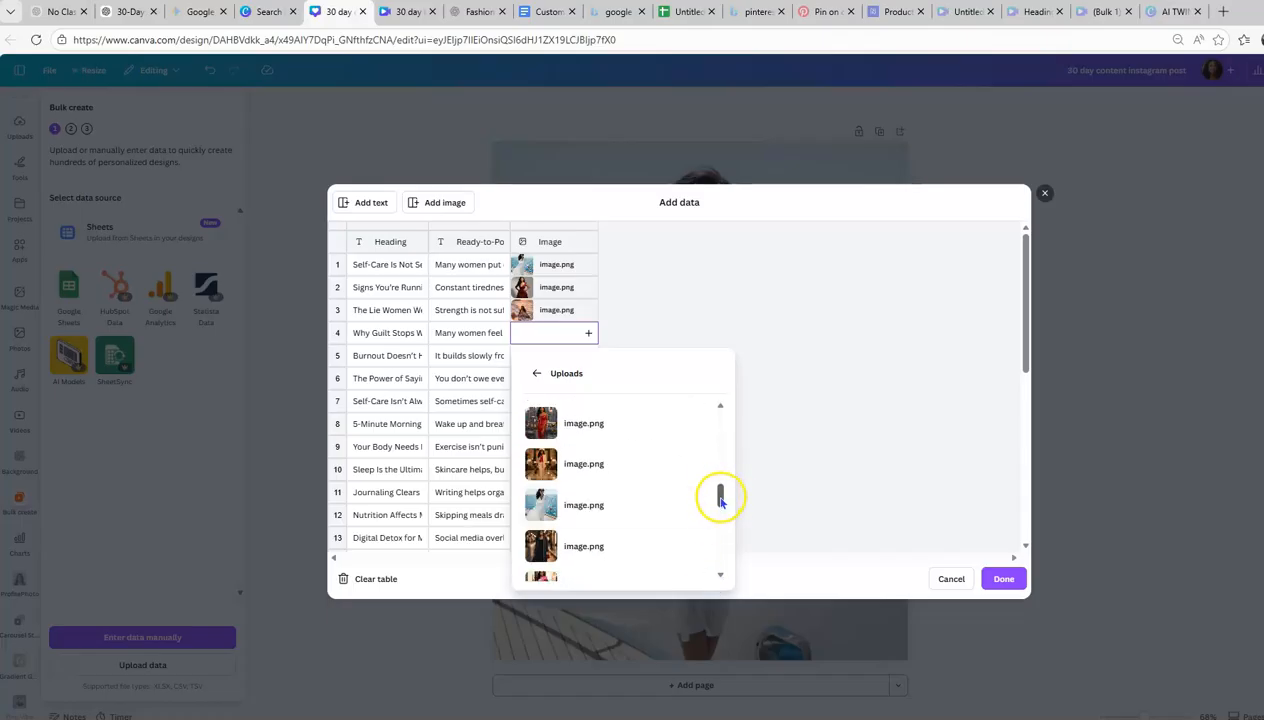
pyautogui.click(547, 540)
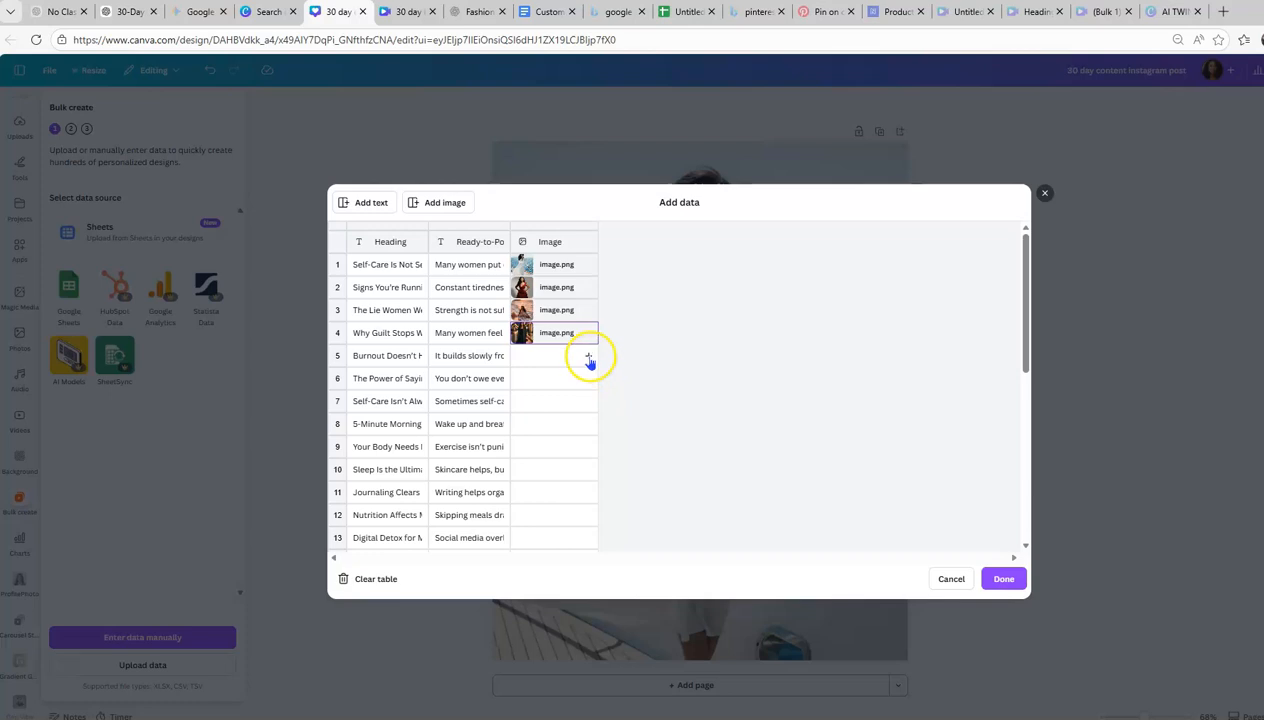
pyautogui.click(589, 357)
pyautogui.moveTo(721, 477); pyautogui.dragTo(708, 647)
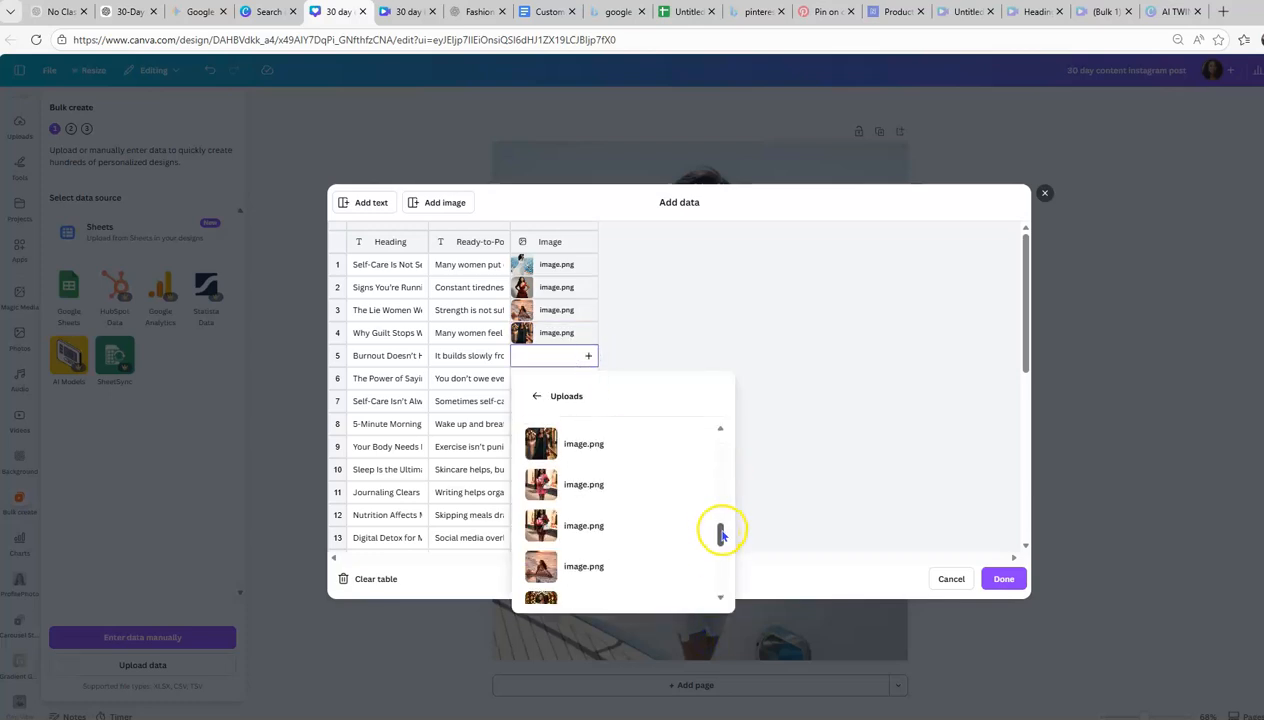
pyautogui.moveTo(722, 535); pyautogui.dragTo(711, 581)
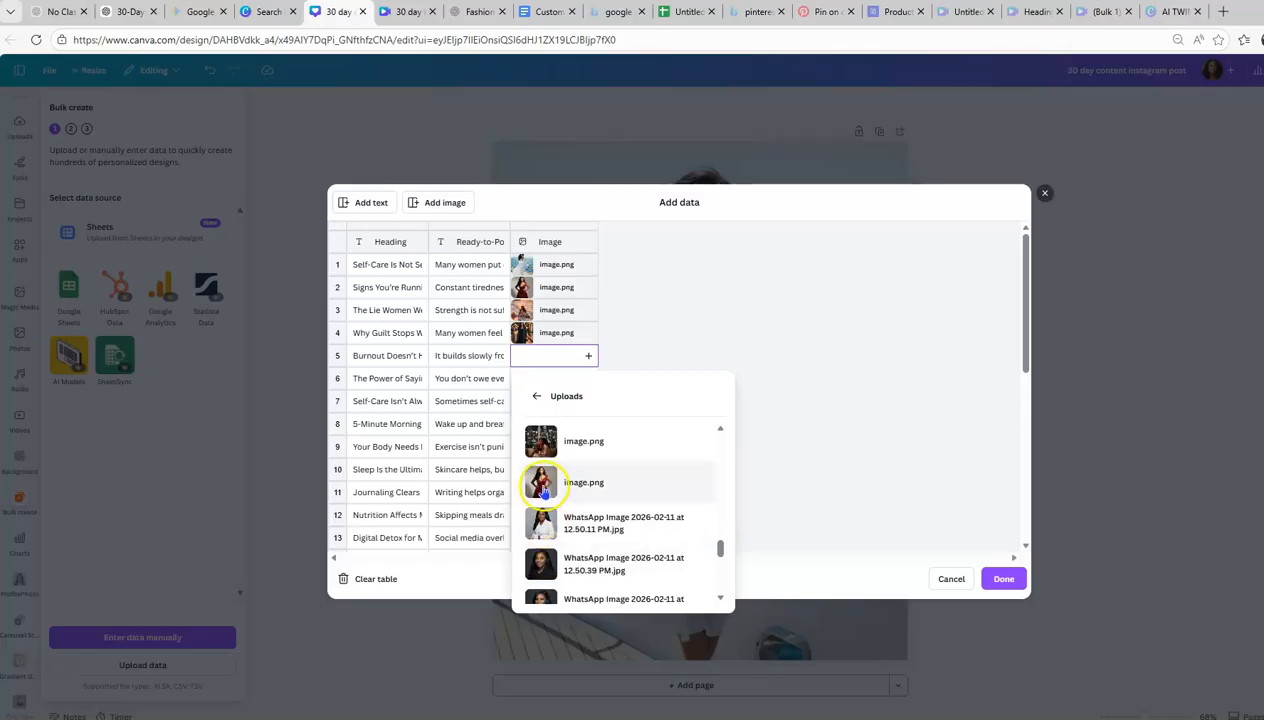
pyautogui.click(542, 486)
# Fill the Image cell of row 6 with the white-dress boat photo and row 7 with the red-dress photo, and finish the data table.
pyautogui.click(588, 380)
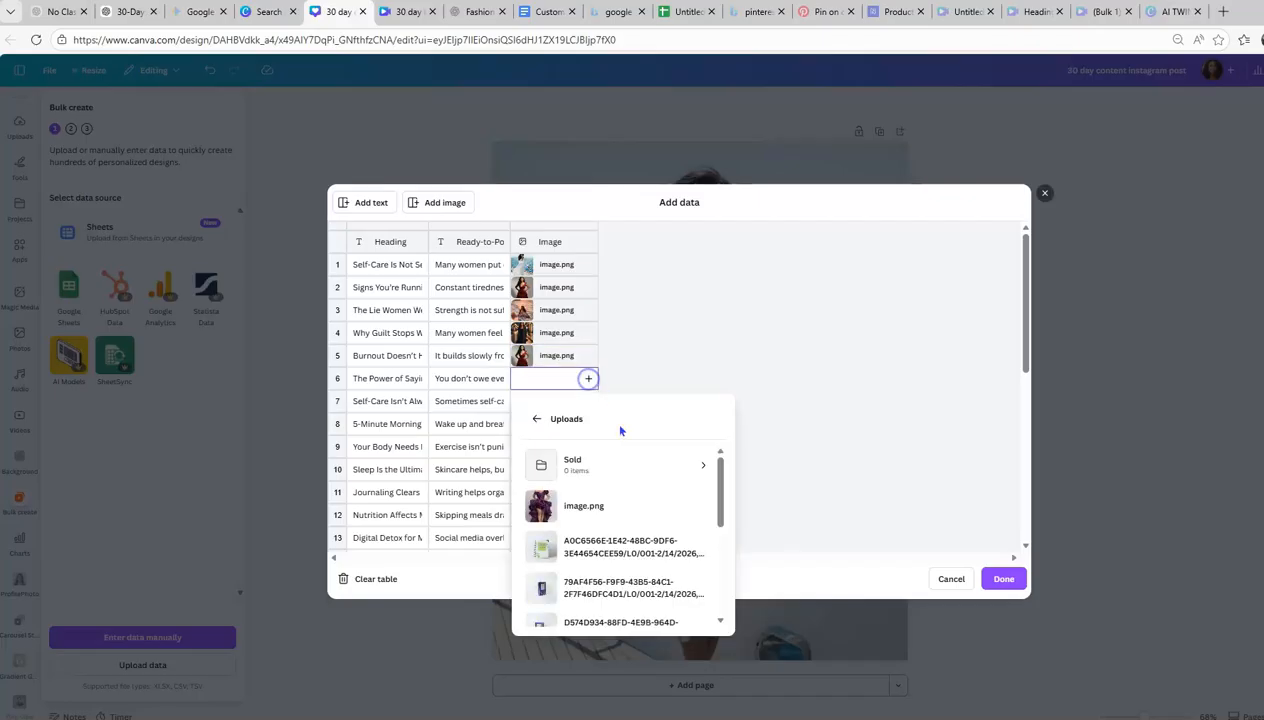
pyautogui.moveTo(719, 505); pyautogui.dragTo(700, 669)
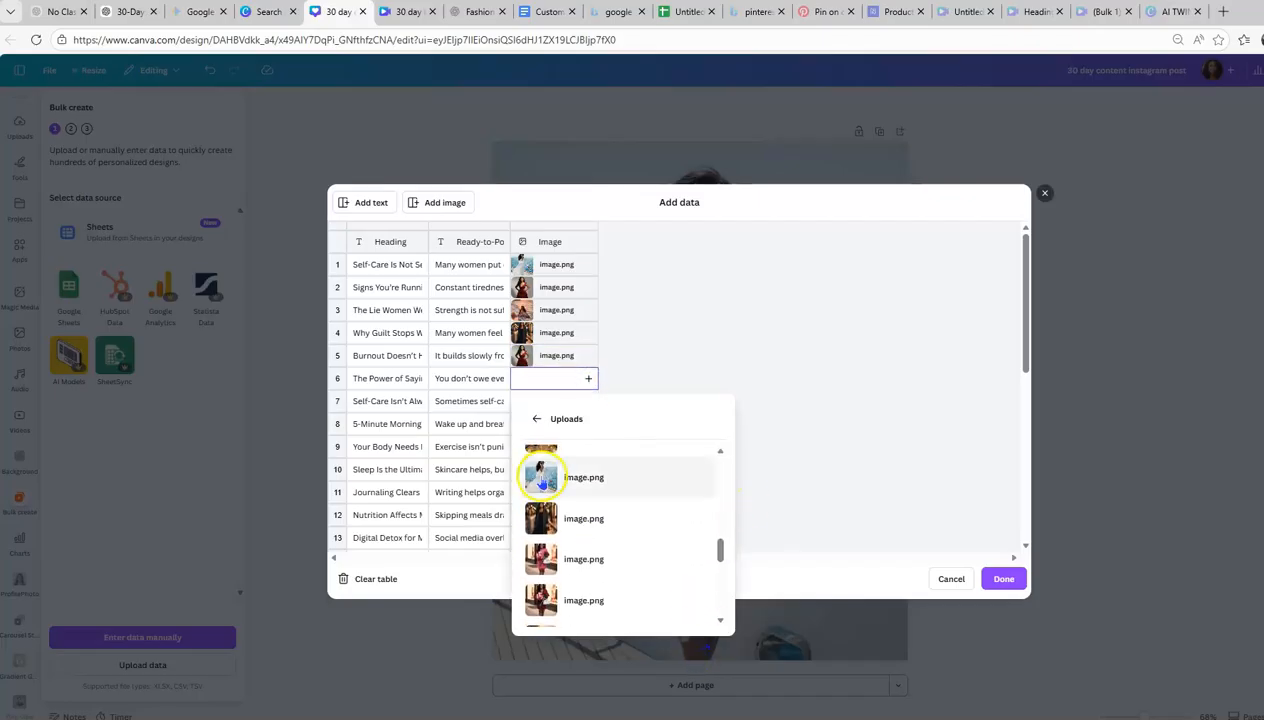
pyautogui.click(532, 486)
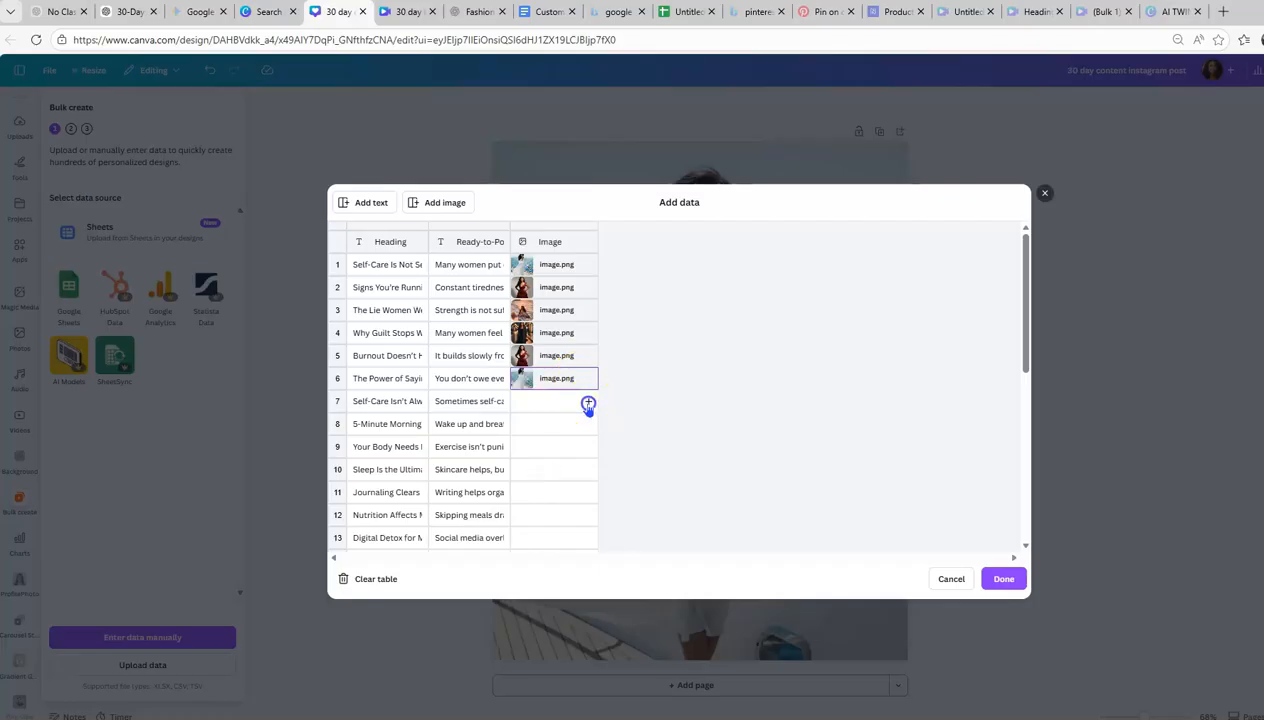
pyautogui.click(588, 402)
pyautogui.moveTo(722, 533); pyautogui.dragTo(700, 632)
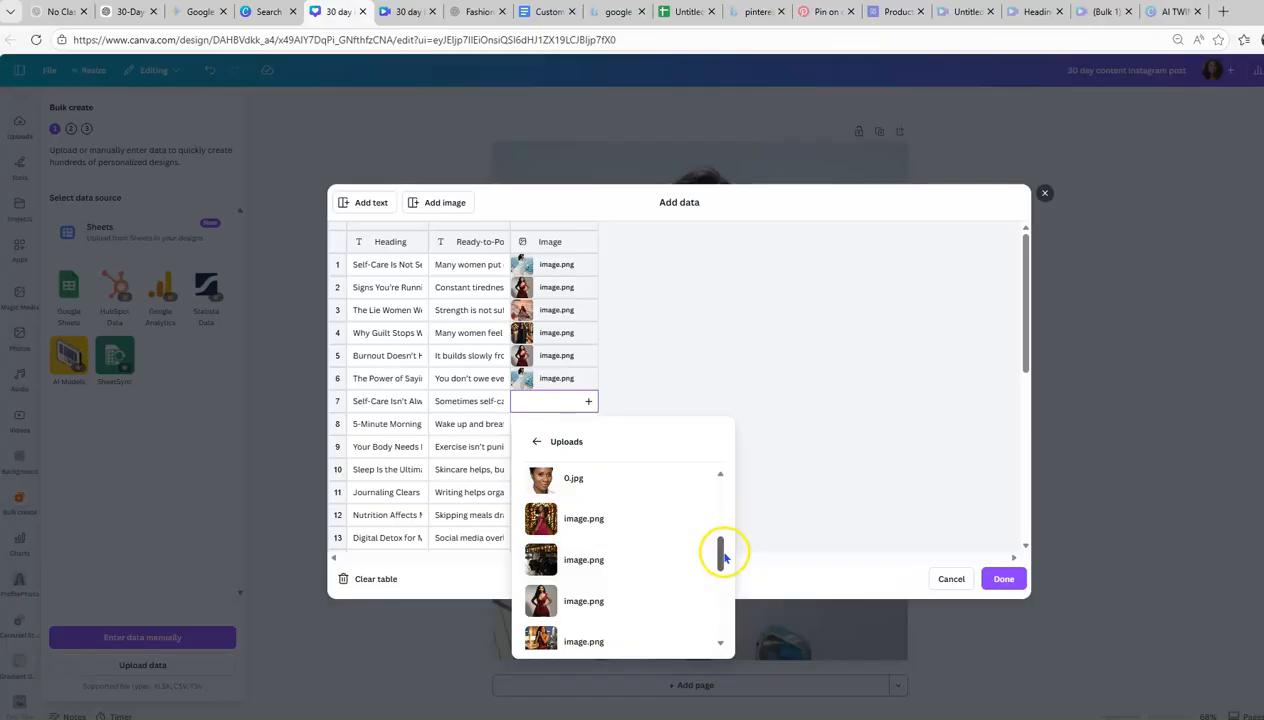
pyautogui.click(558, 597)
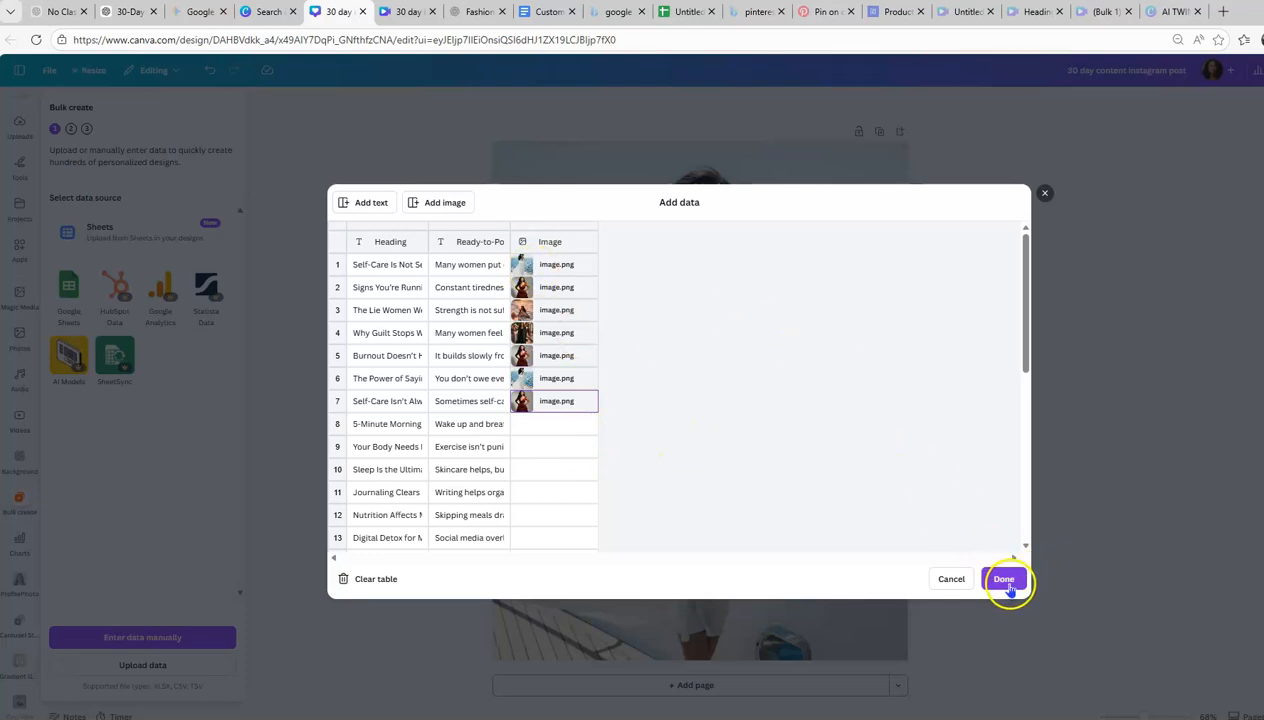
pyautogui.click(1005, 582)
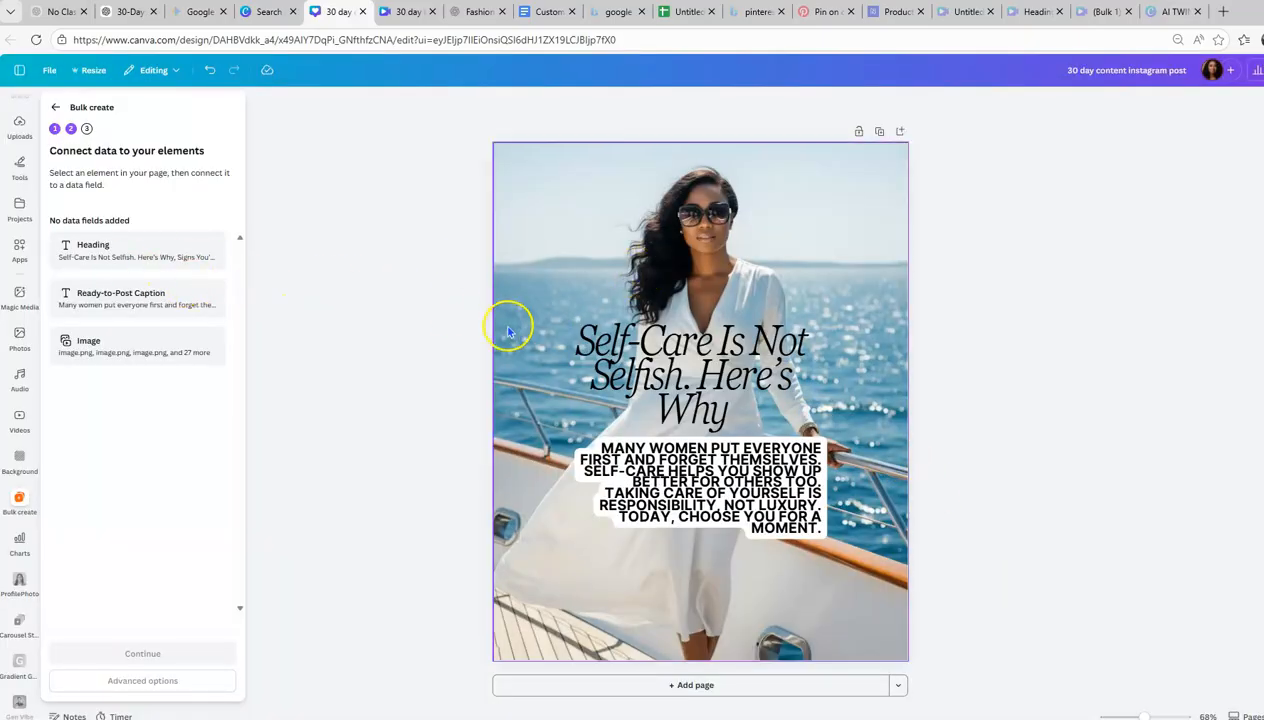
# Connect the "Self-Care Is Not Selfish. Here's Why" title text on the page to the Heading data field.
pyautogui.click(628, 349)
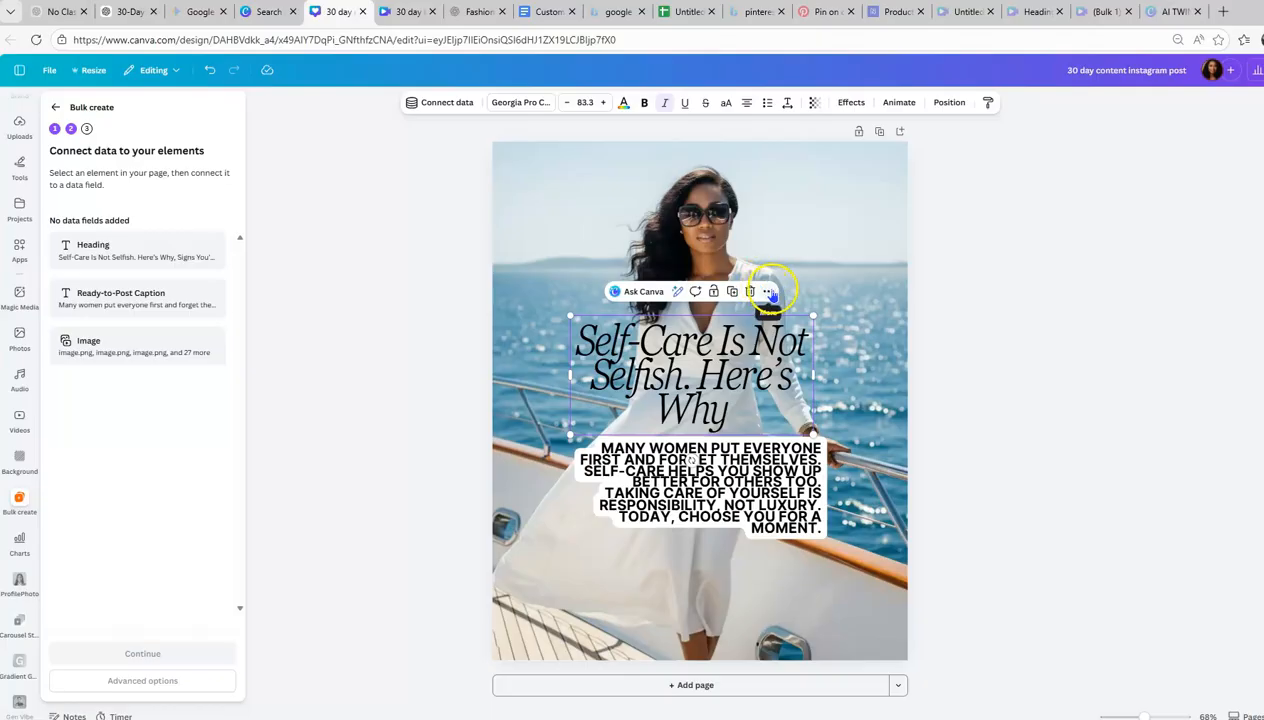
pyautogui.click(768, 292)
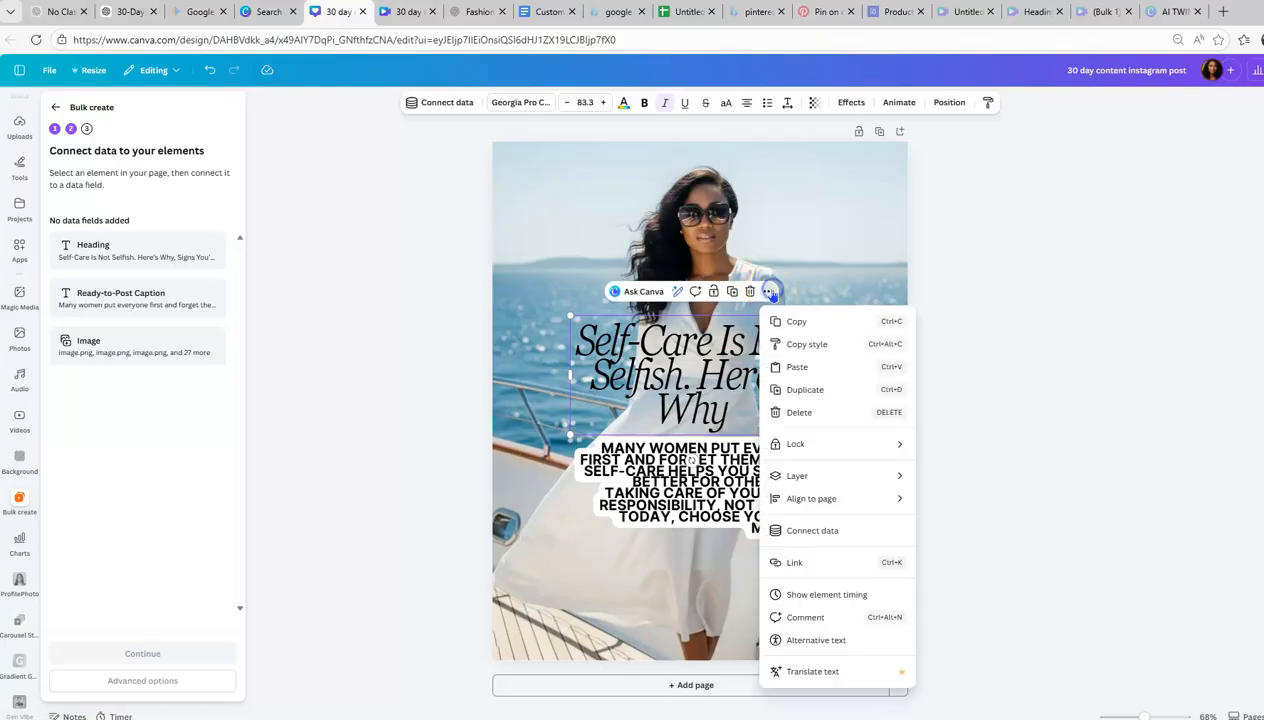
pyautogui.click(820, 533)
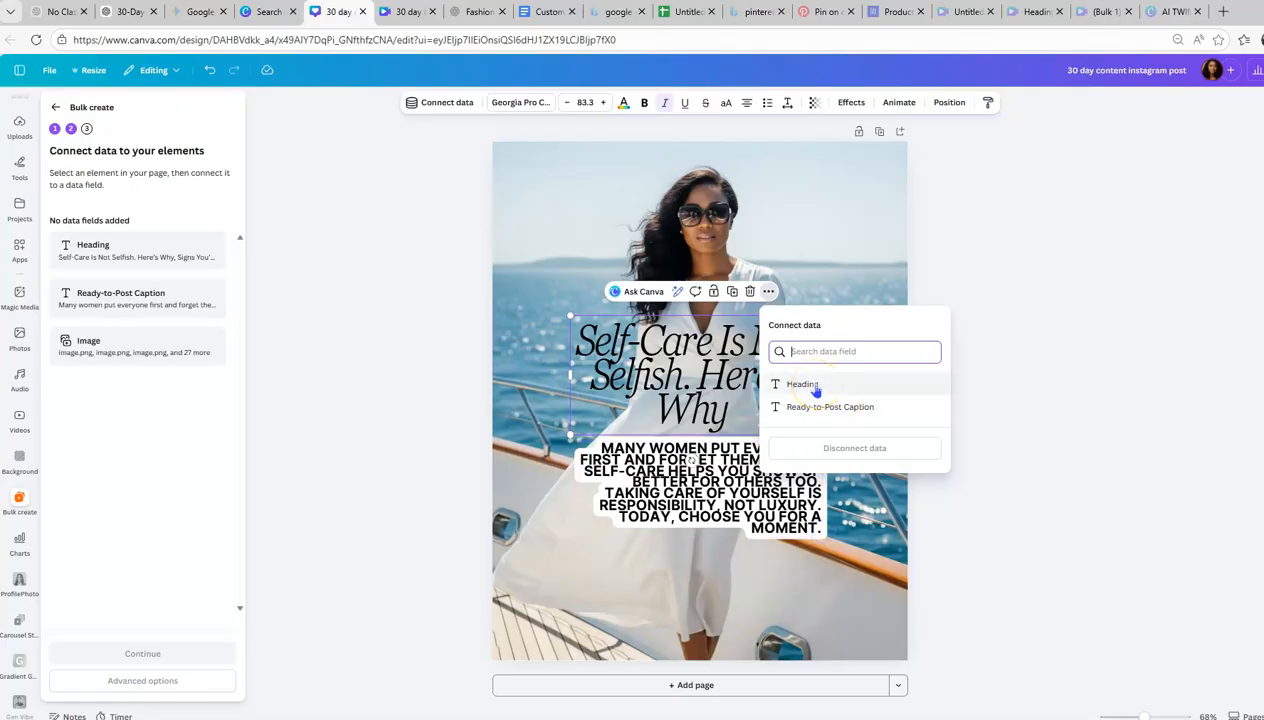
pyautogui.click(805, 385)
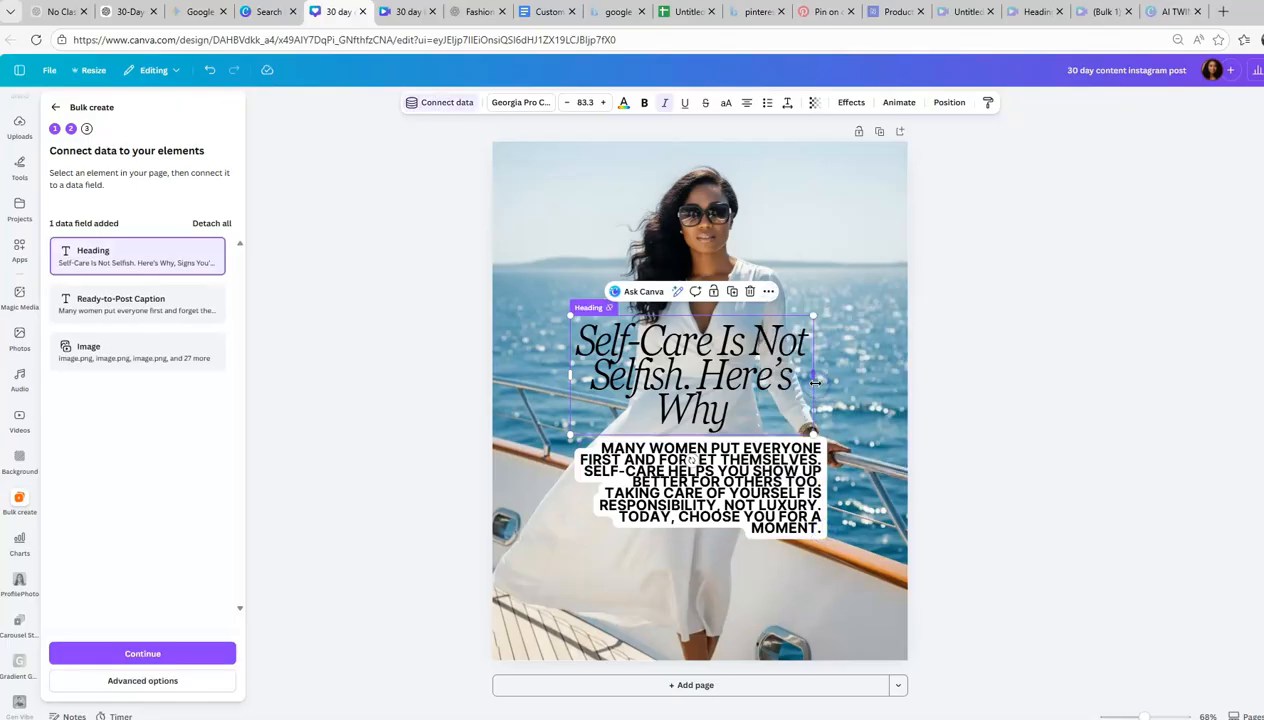
# Connect the body text block beneath the title to the Ready-to-Post Caption data field.
pyautogui.click(692, 465)
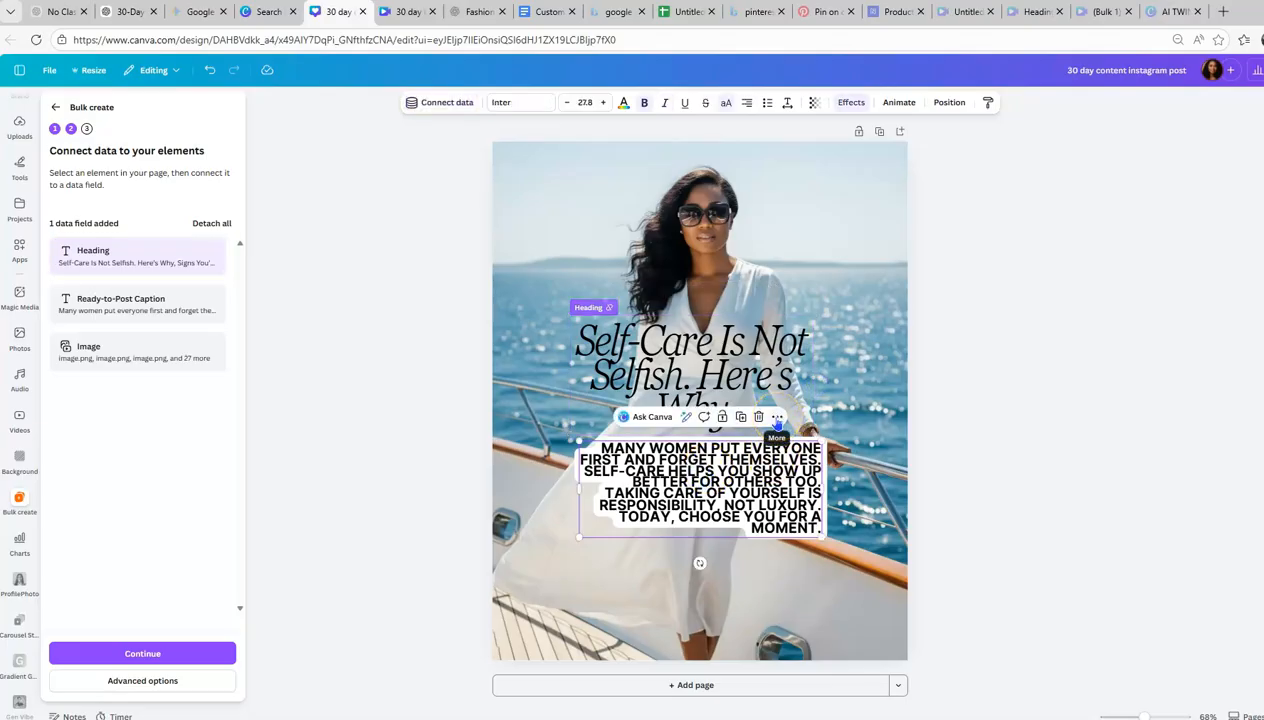
pyautogui.click(777, 420)
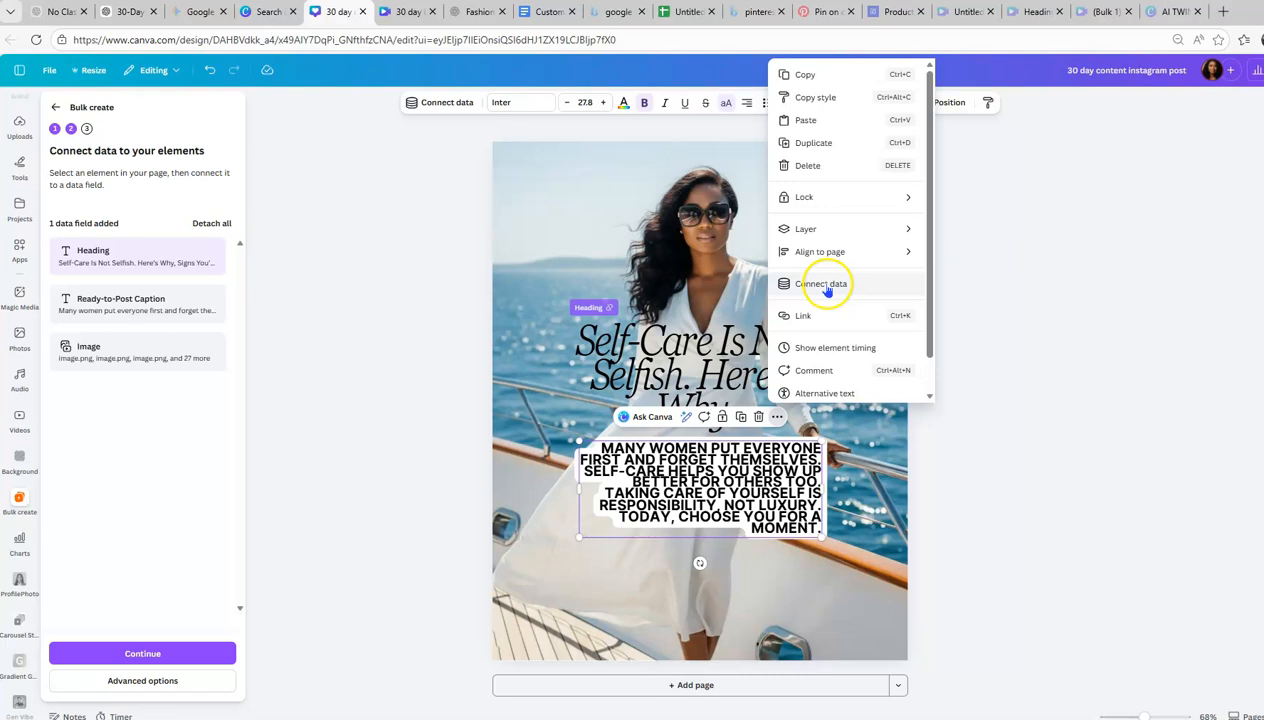
pyautogui.click(822, 285)
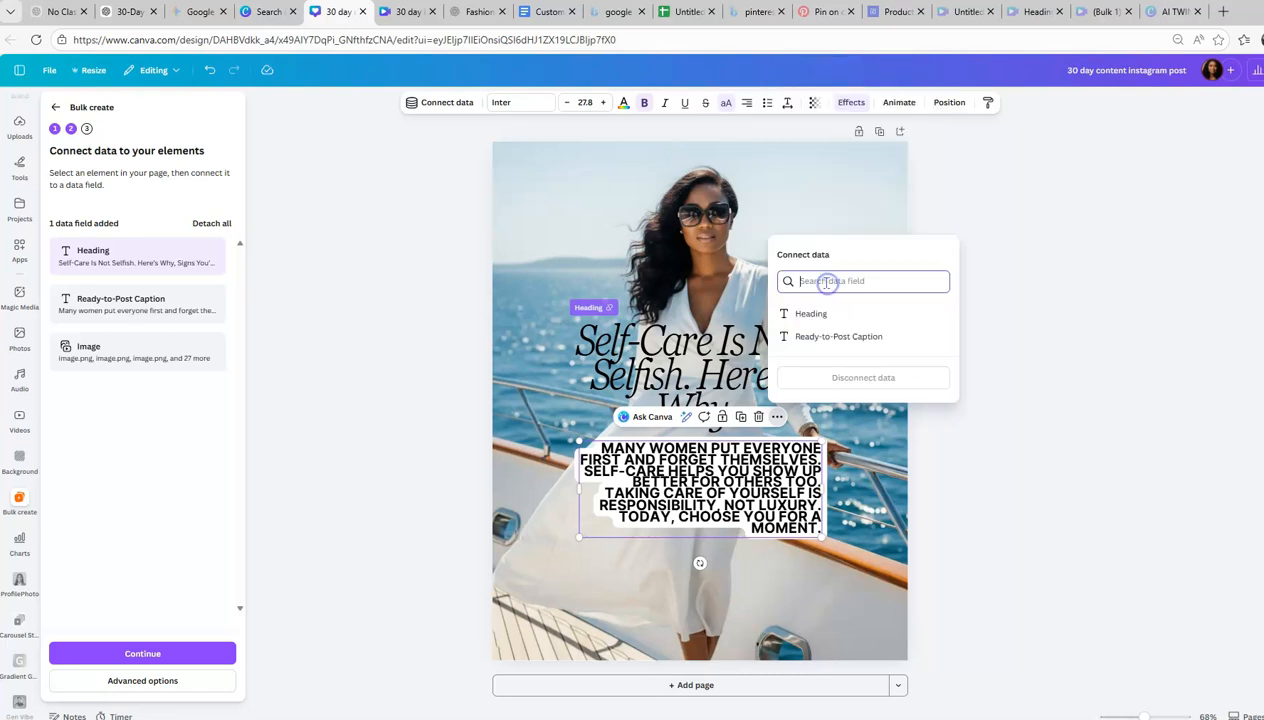
pyautogui.click(884, 554)
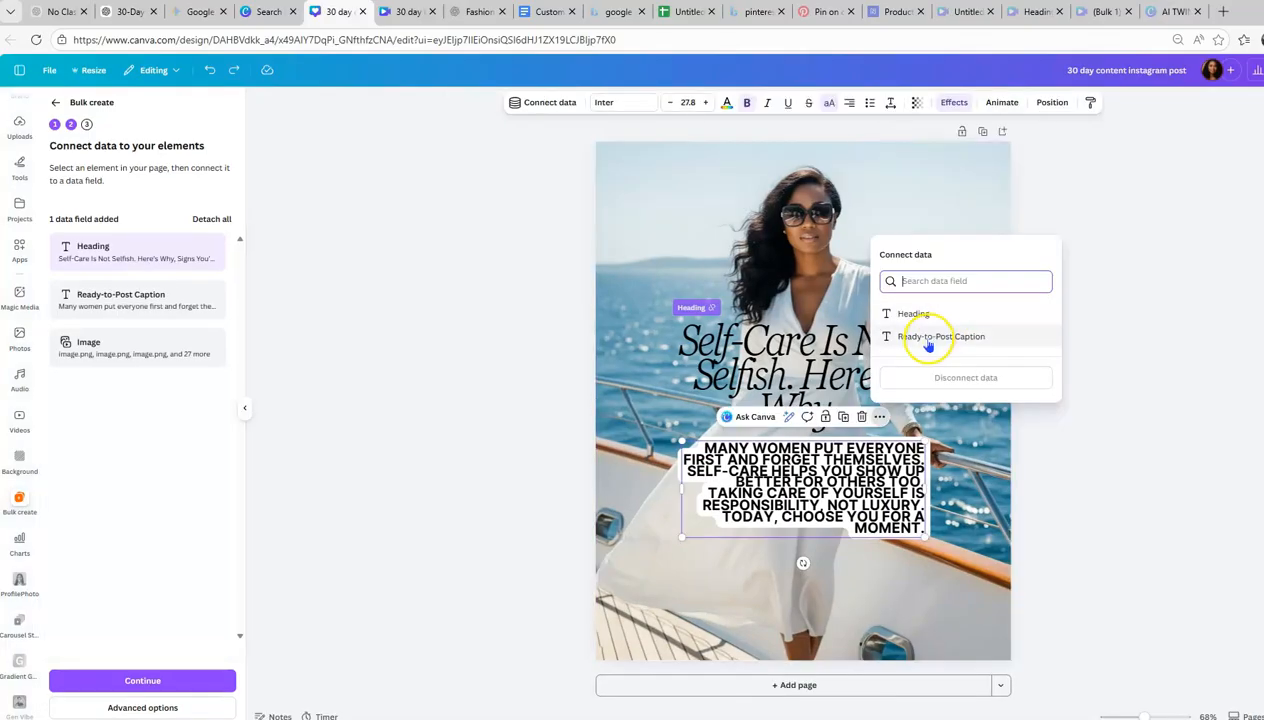
pyautogui.click(920, 339)
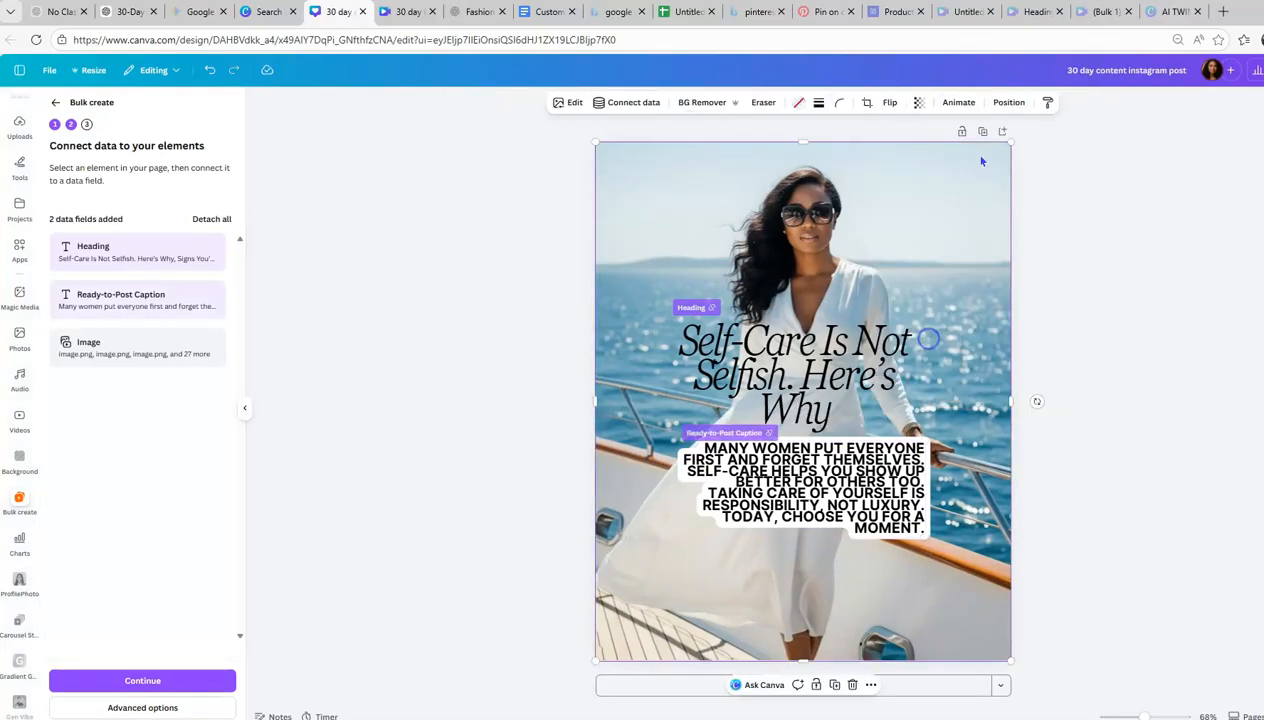
# Connect the full-page background photo of the woman on the boat to the Image data field.
pyautogui.click(871, 686)
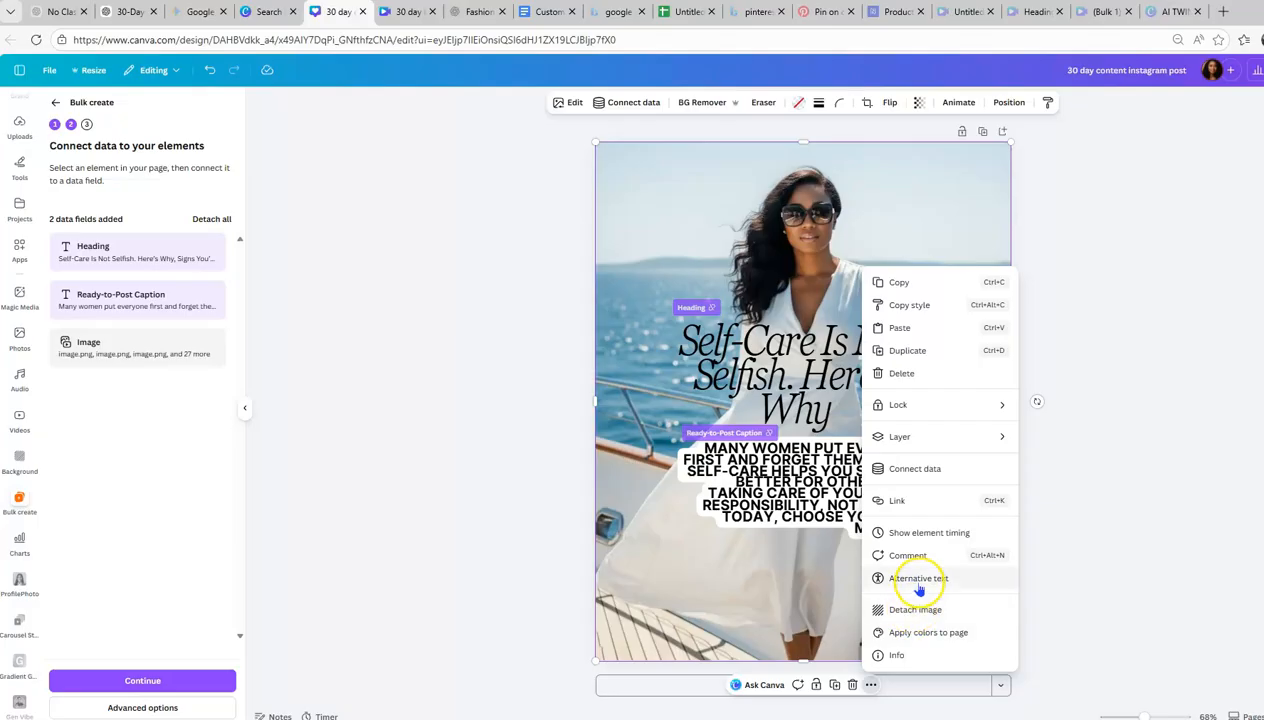
pyautogui.click(912, 469)
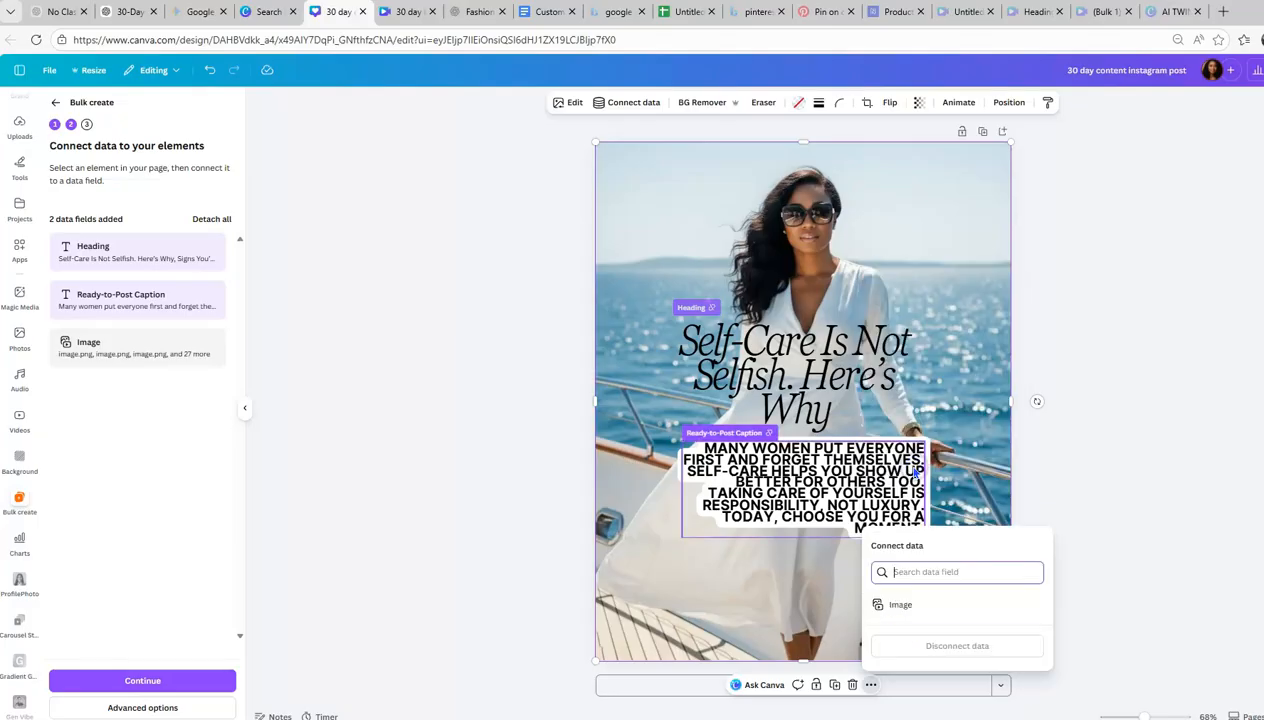
pyautogui.click(903, 608)
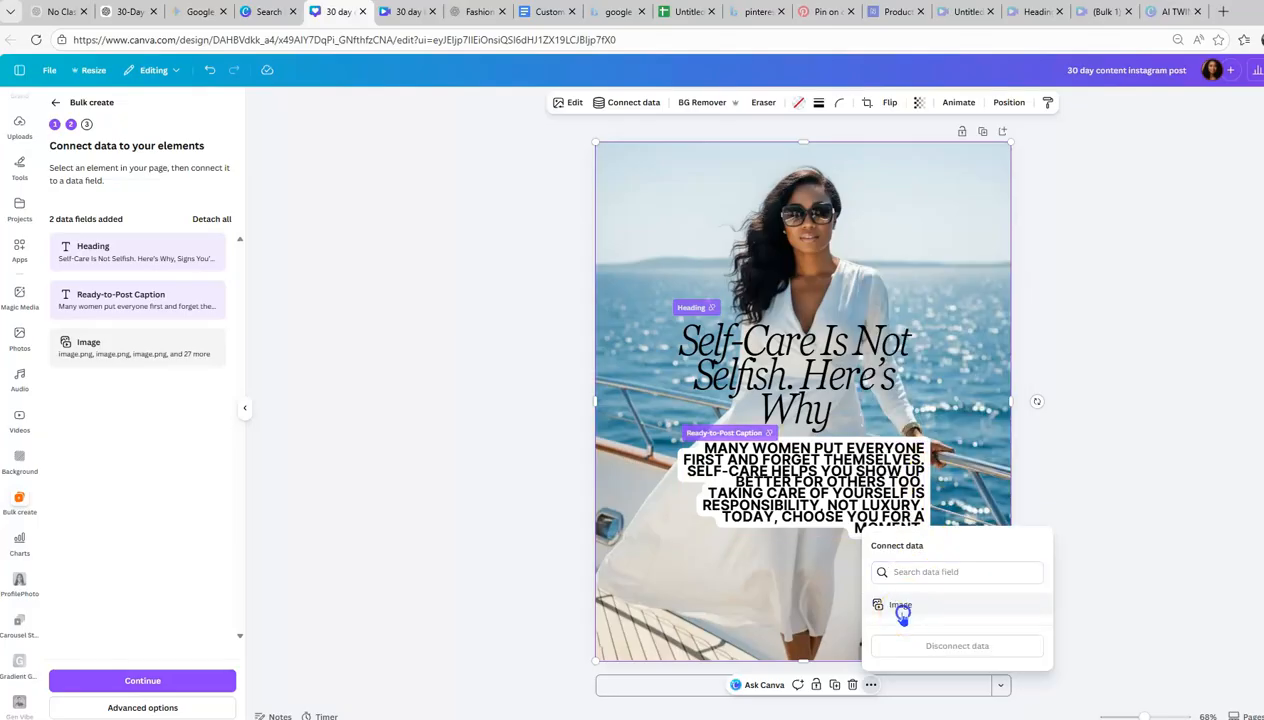
pyautogui.click(903, 612)
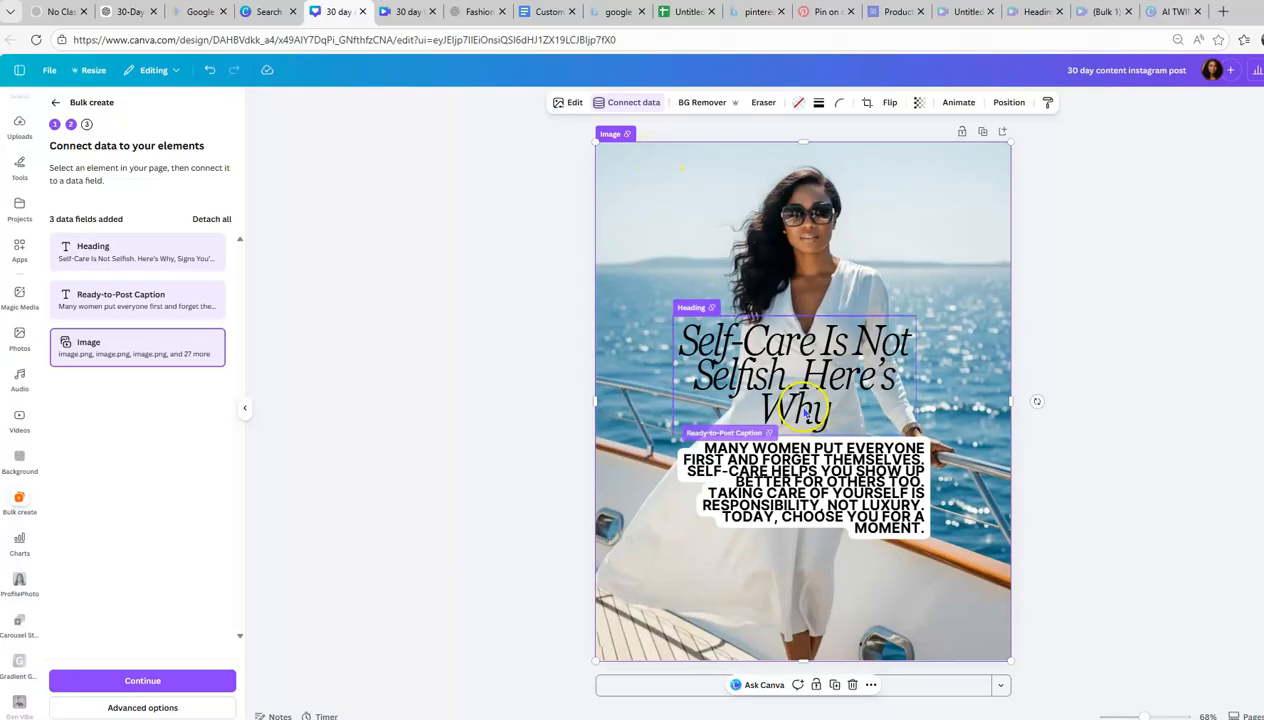
# Generate the 30 designs from all selected data rows and open the resulting bulk design.
pyautogui.click(153, 680)
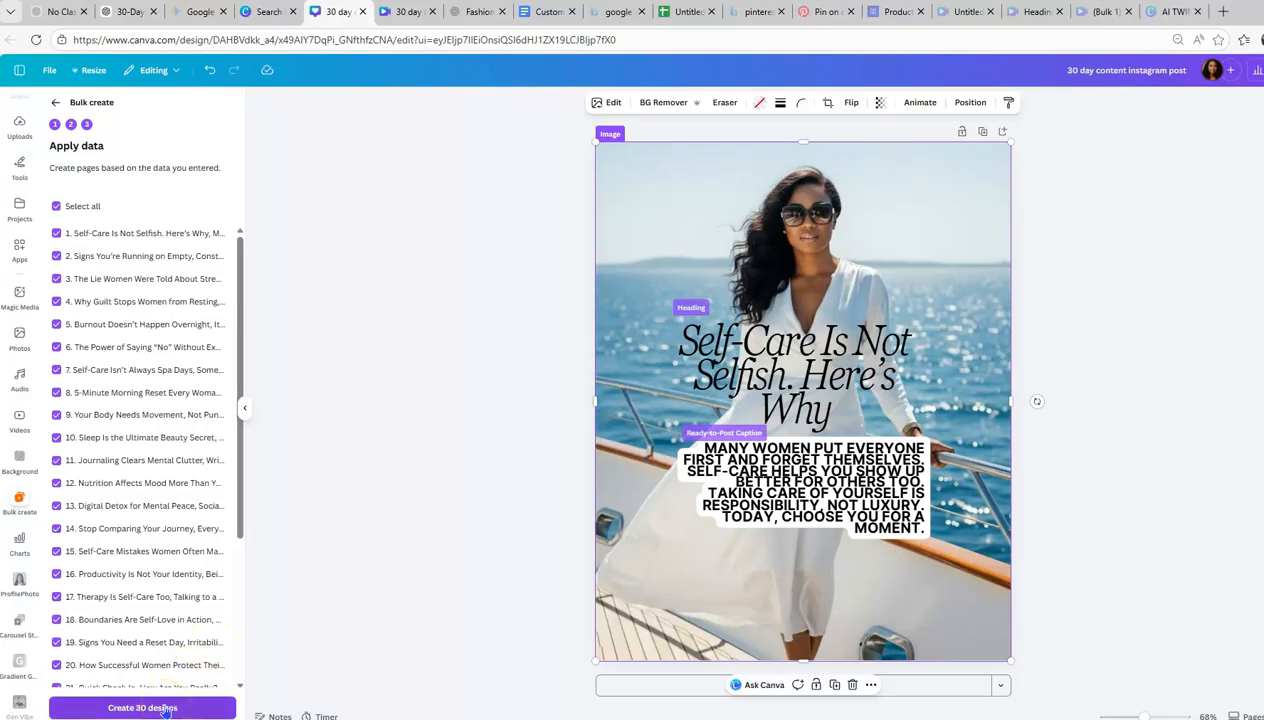
pyautogui.click(165, 708)
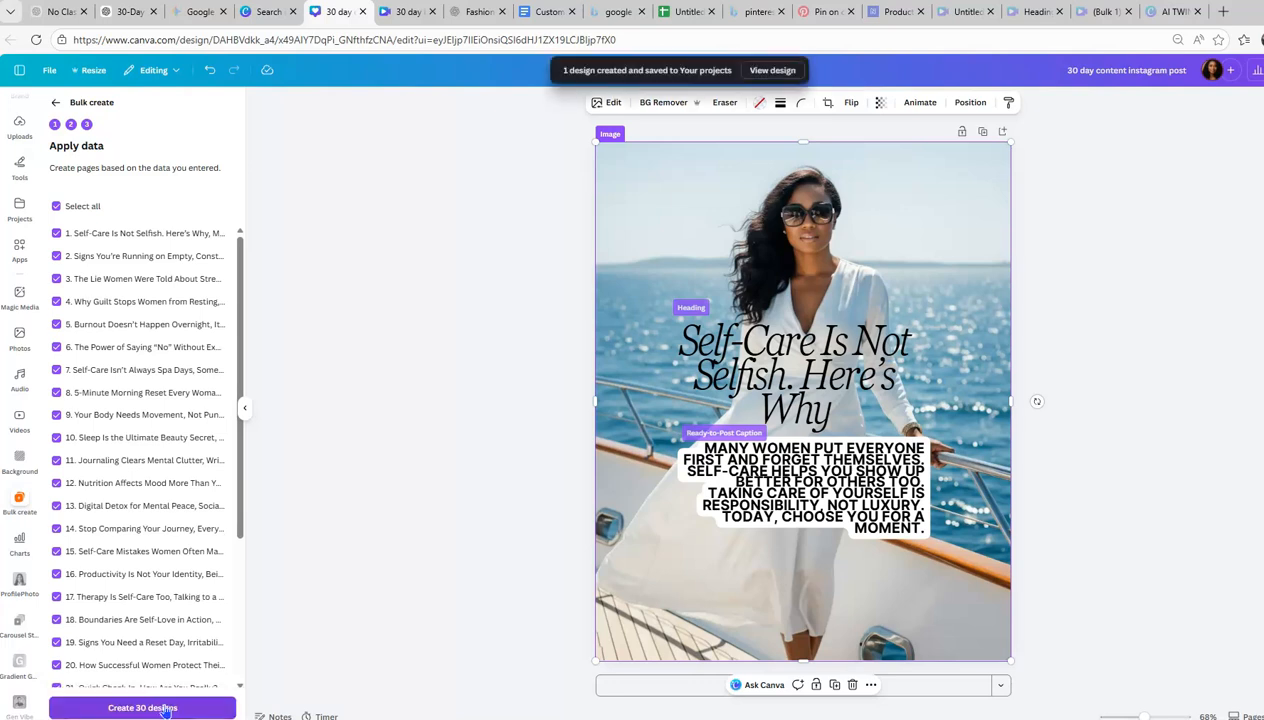
pyautogui.click(773, 74)
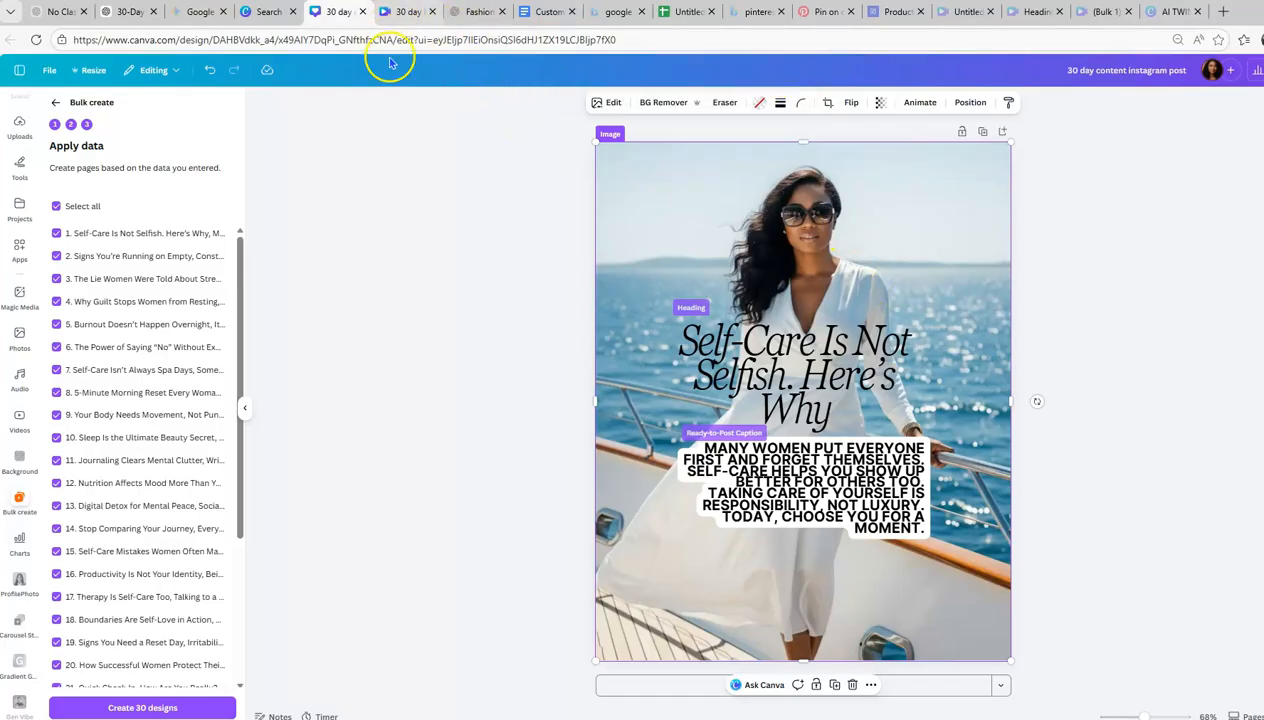
pyautogui.click(158, 708)
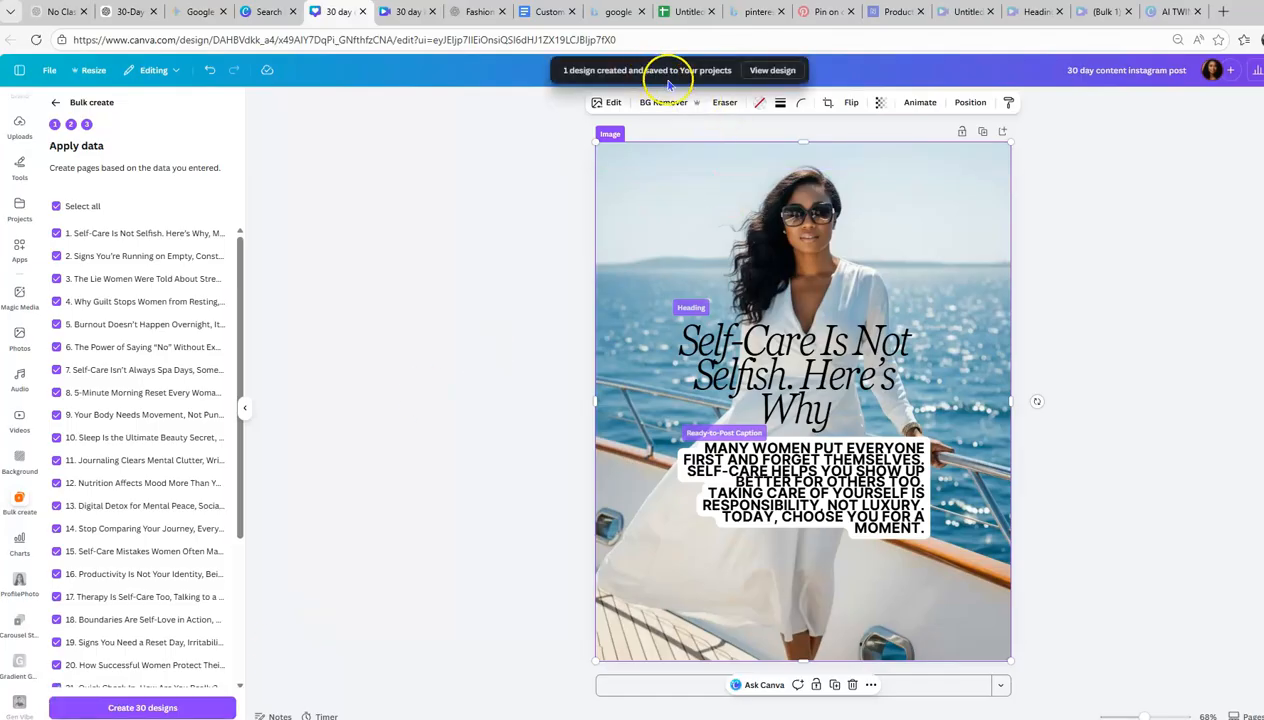
pyautogui.click(770, 70)
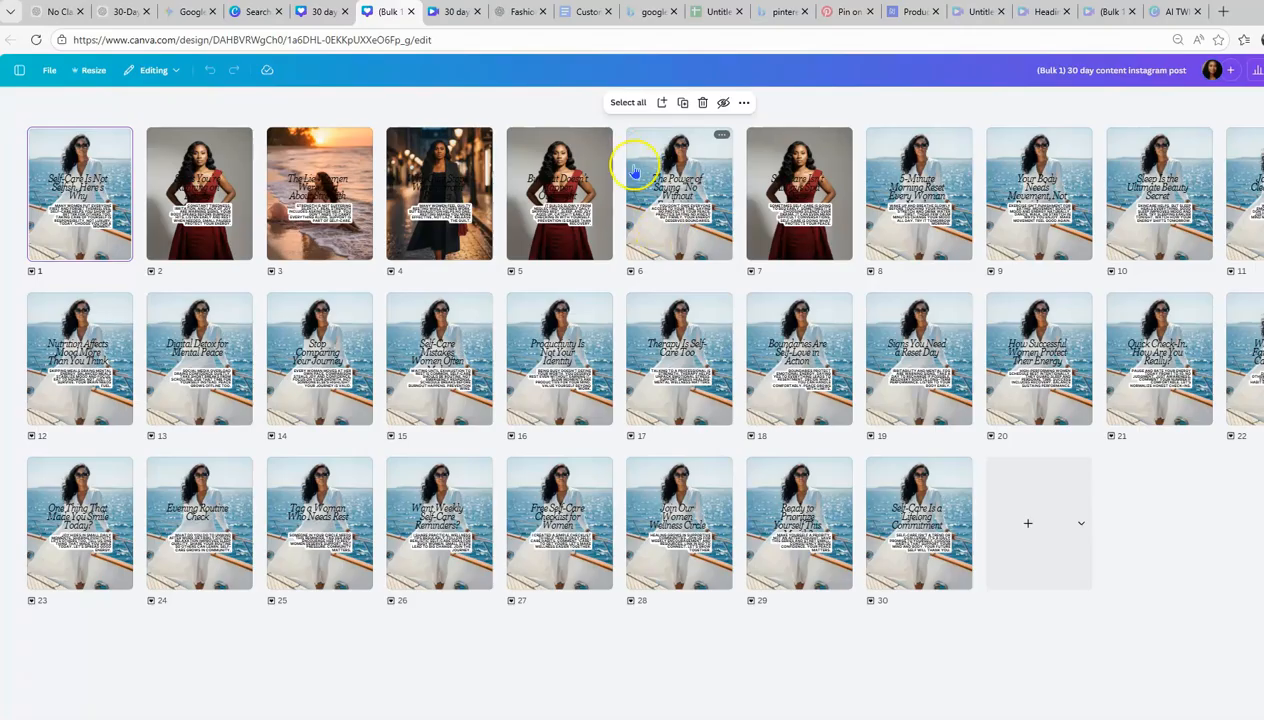
# On page 5, recolour the "Burnout Doesn't Happen Overnight" title white and move it slightly higher, leaving a gap above the body text.
pyautogui.click(543, 150)
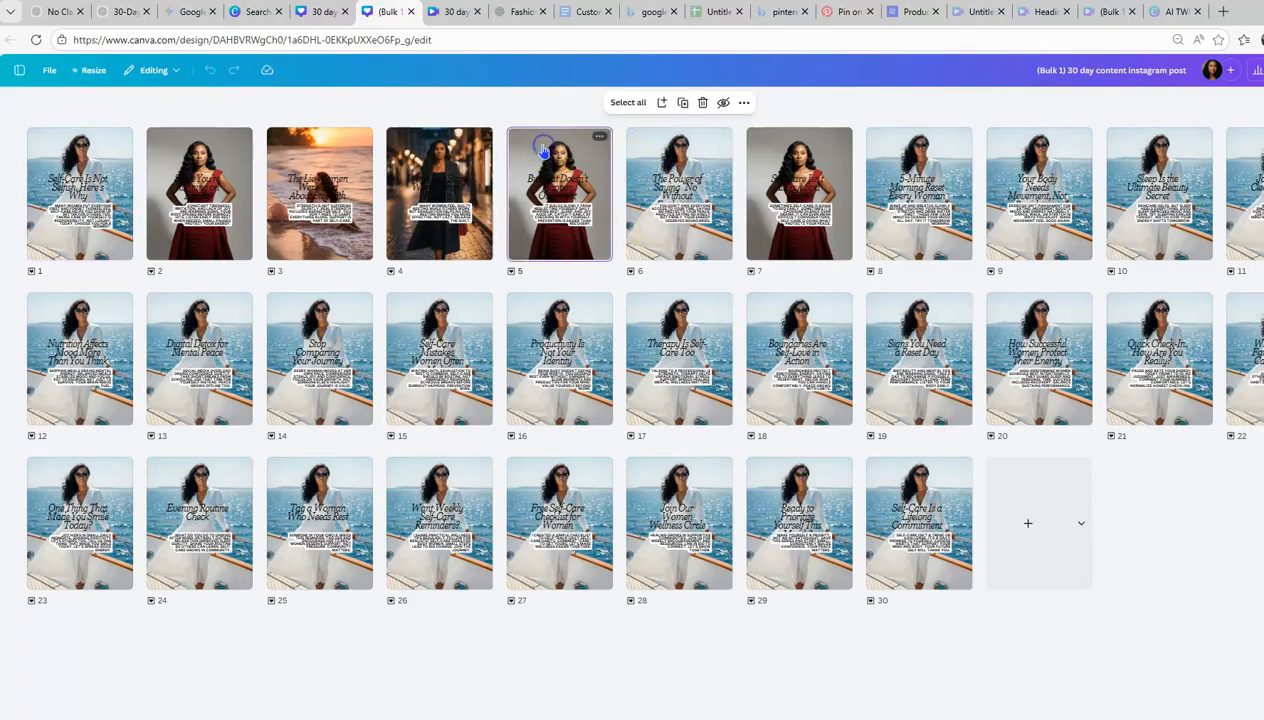
pyautogui.doubleClick(543, 150)
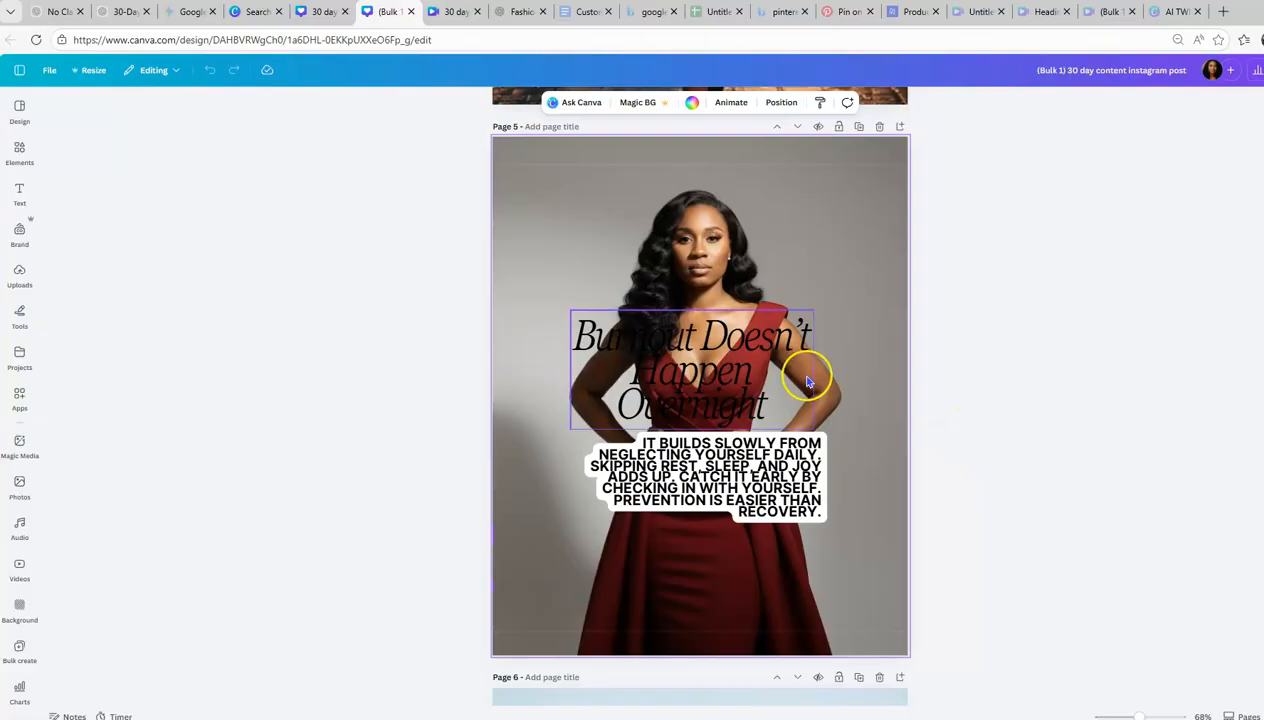
pyautogui.click(693, 390)
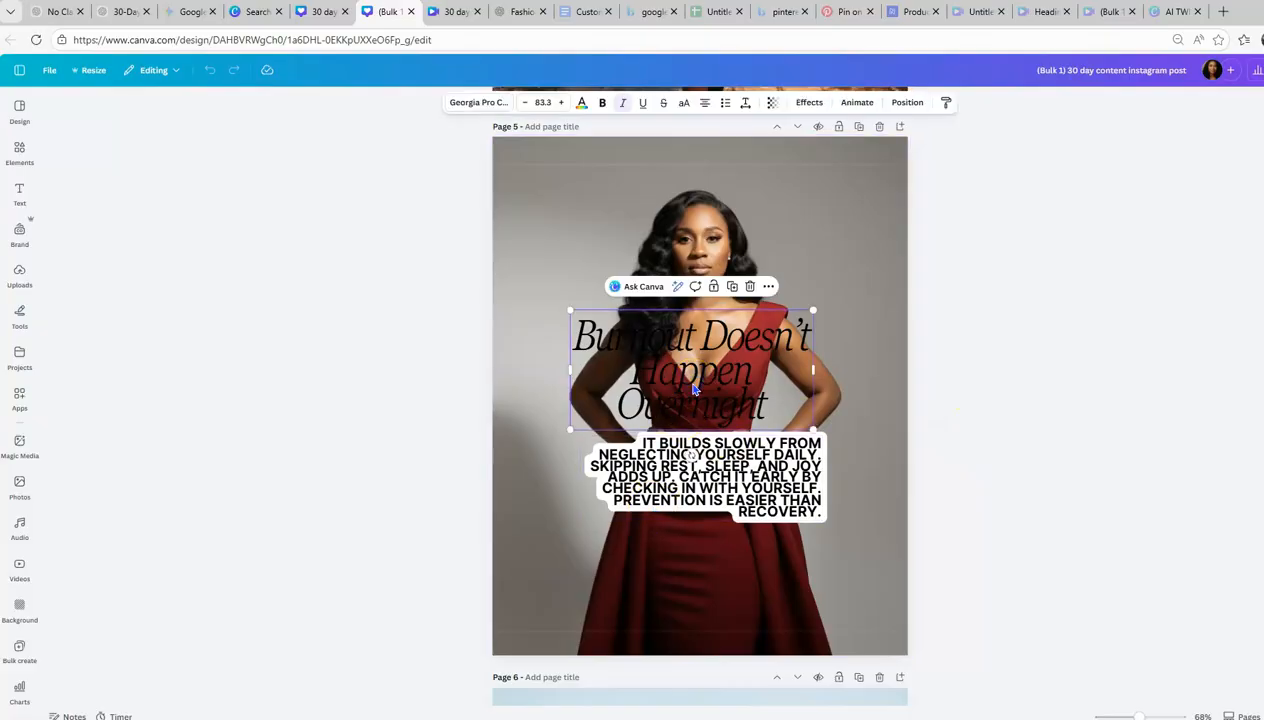
pyautogui.click(581, 103)
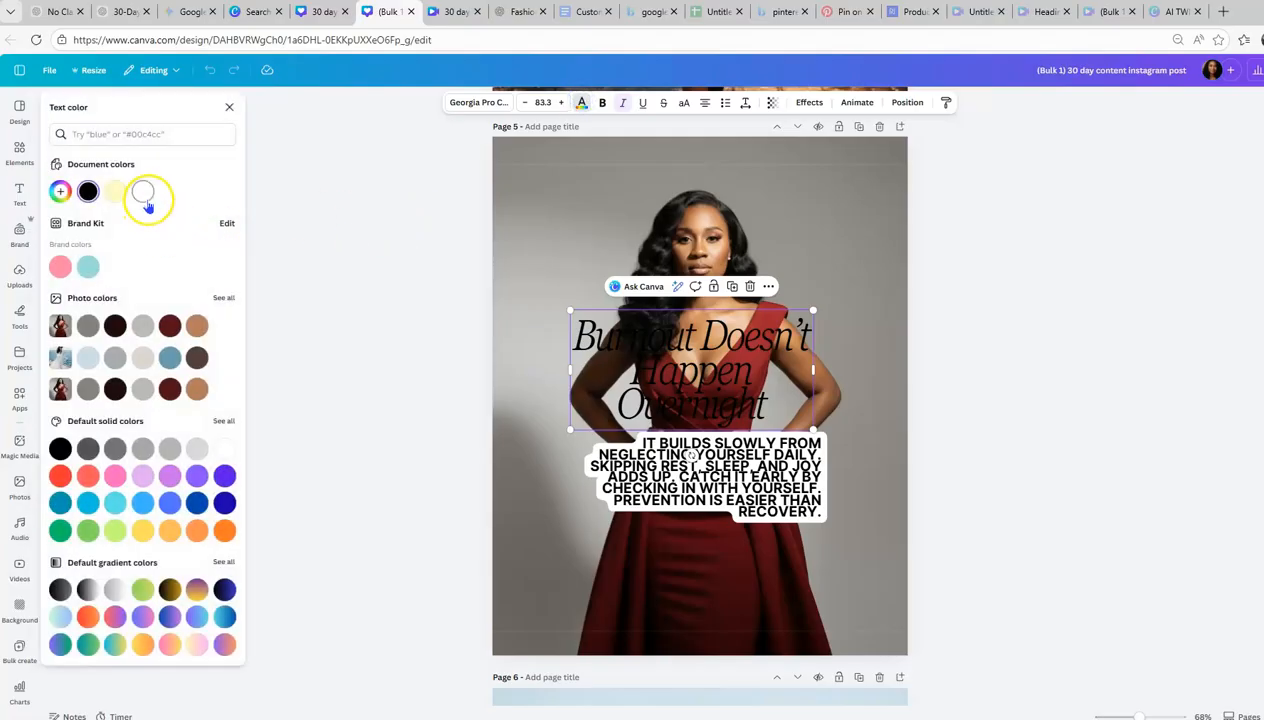
pyautogui.click(143, 193)
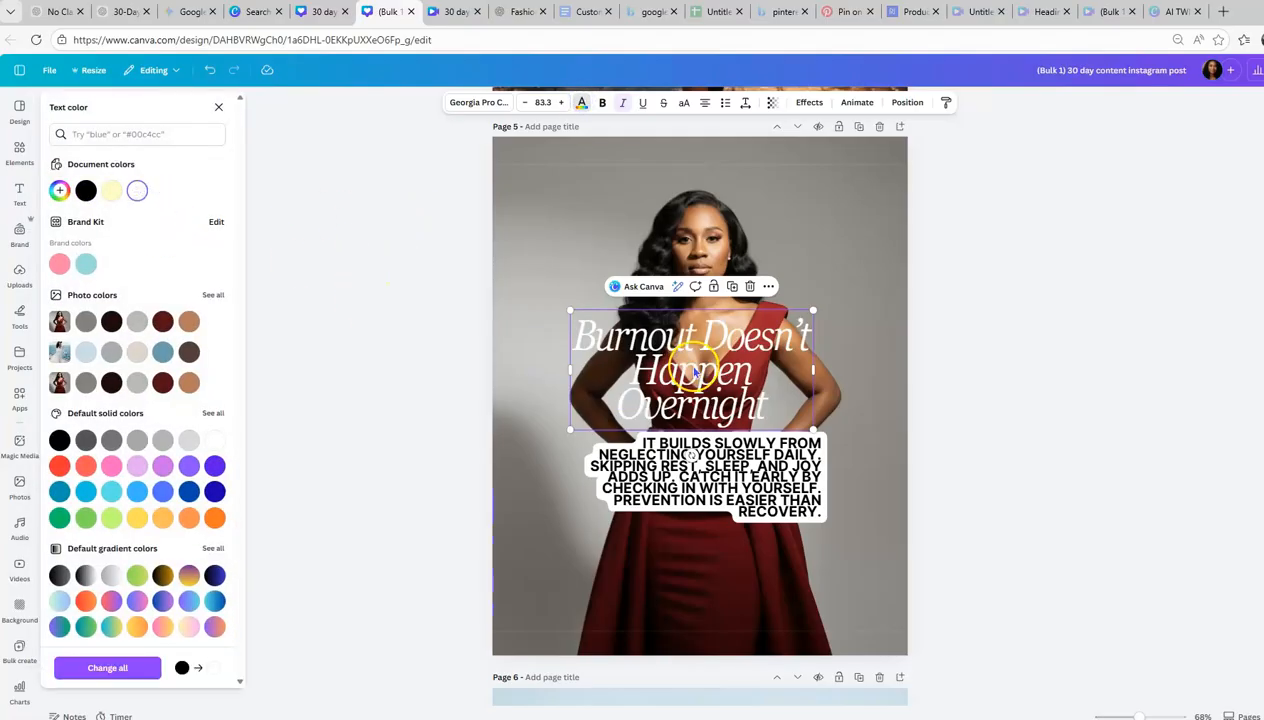
pyautogui.moveTo(693, 370); pyautogui.dragTo(703, 338)
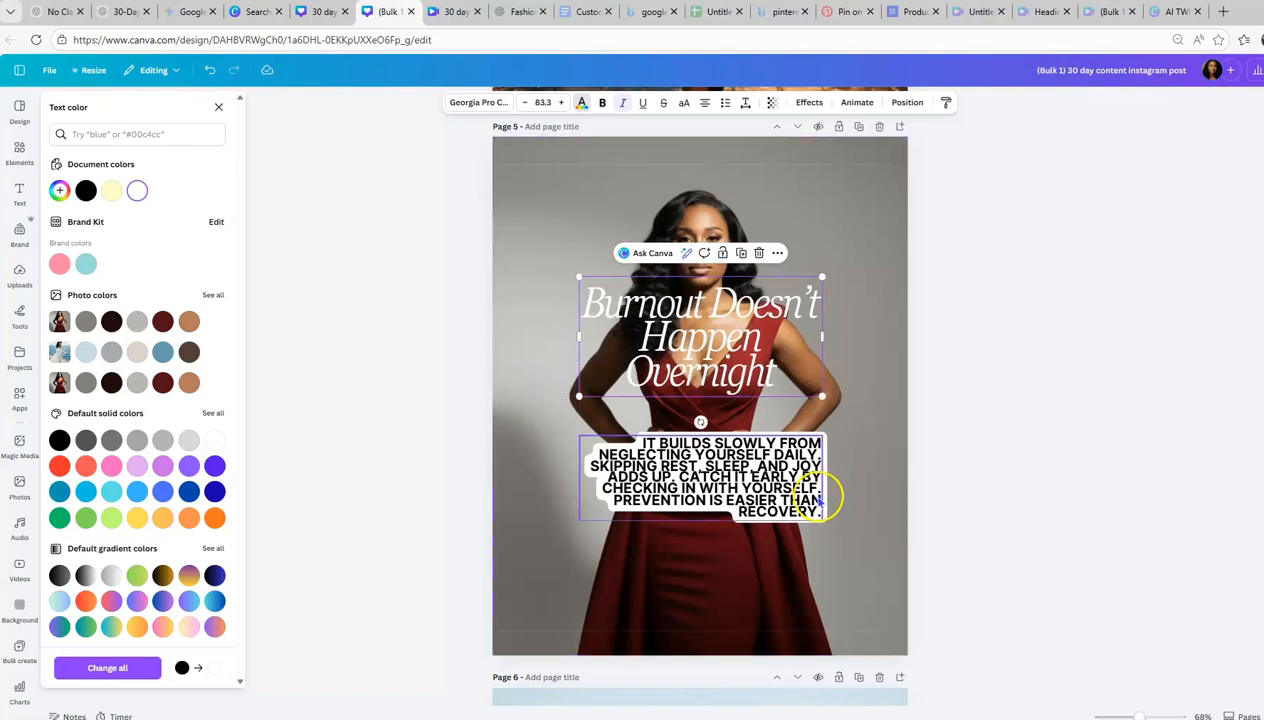